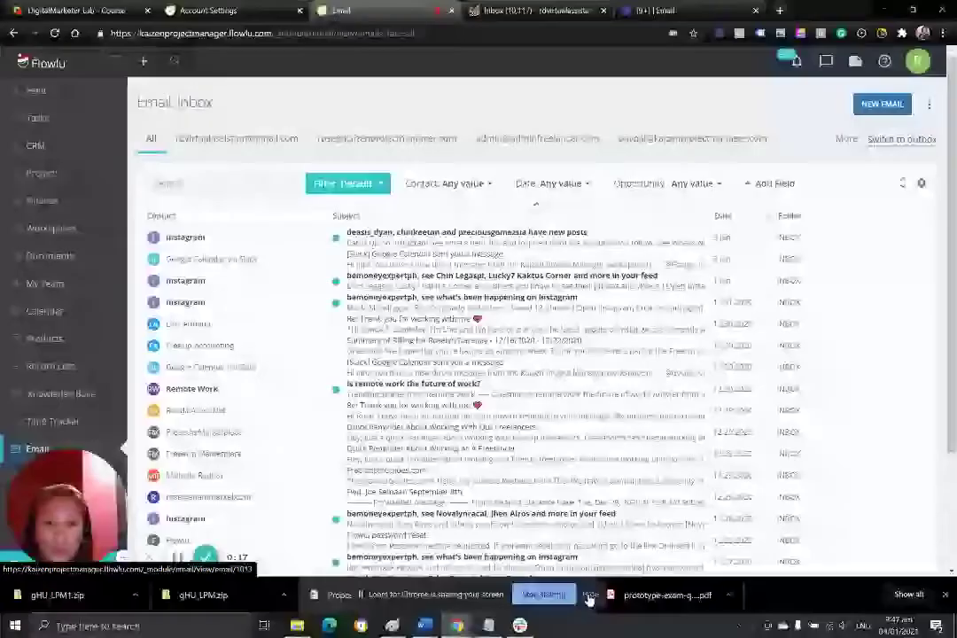
pyautogui.click(589, 595)
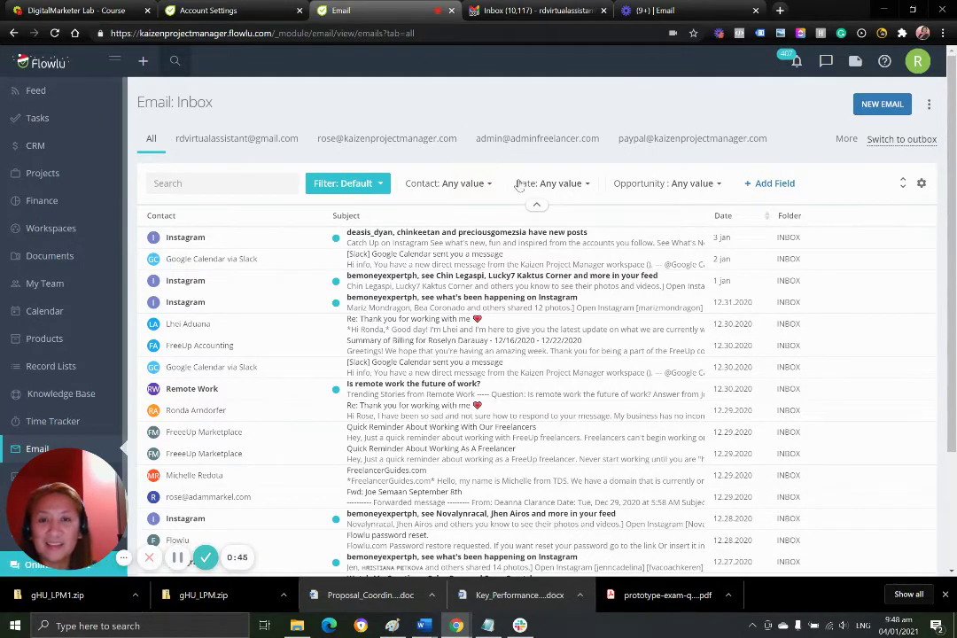
pyautogui.scroll(-3, 576, 266)
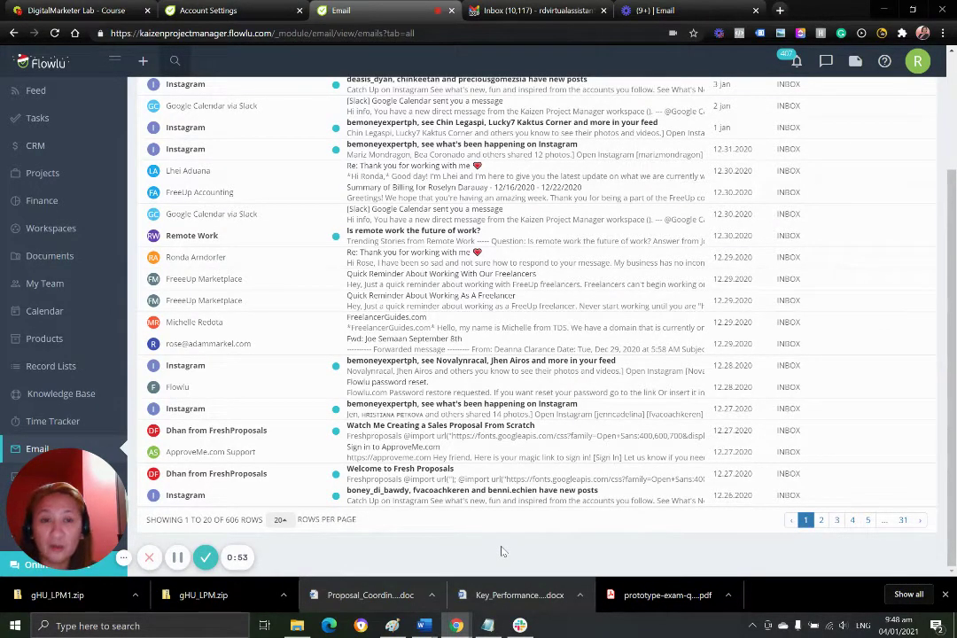
pyautogui.scroll(3, 500, 551)
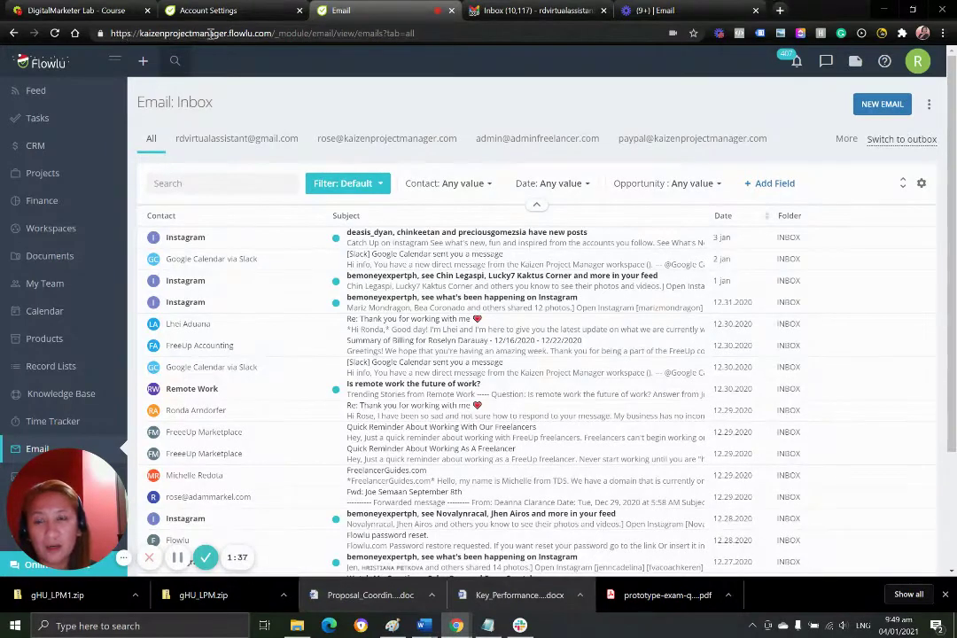
pyautogui.click(278, 34)
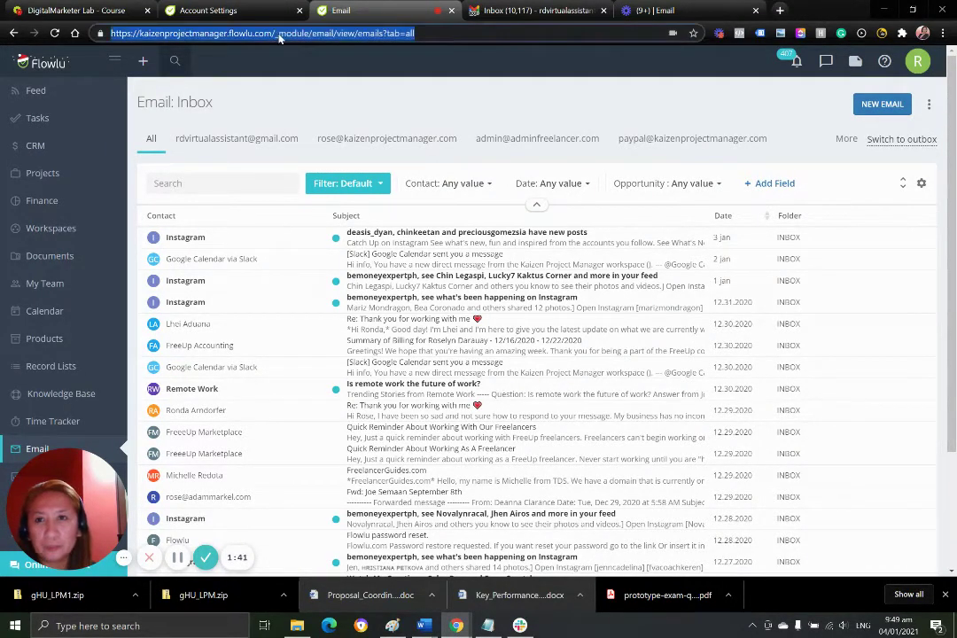
pyautogui.click(277, 34)
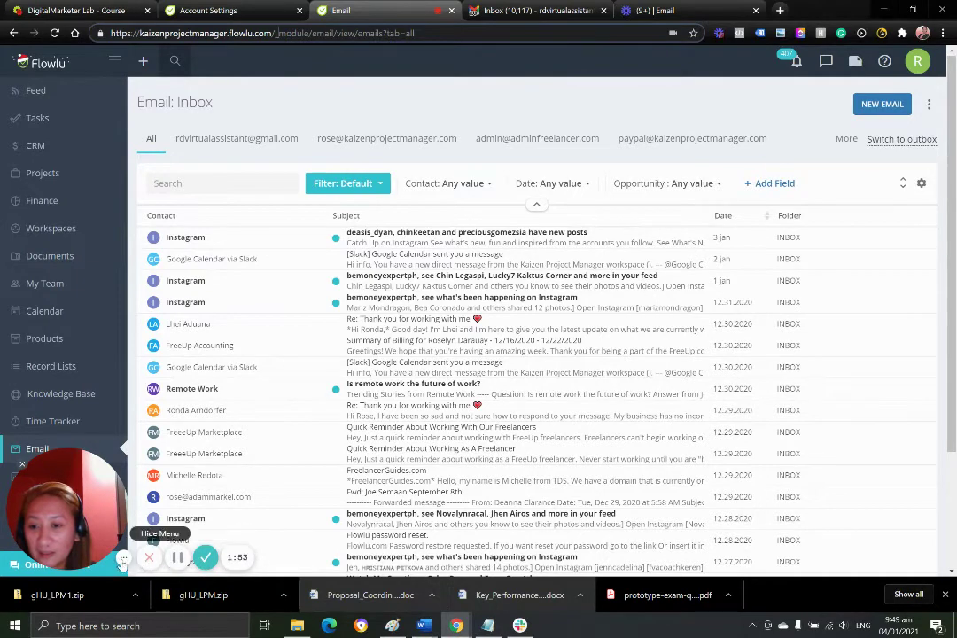
pyautogui.click(21, 469)
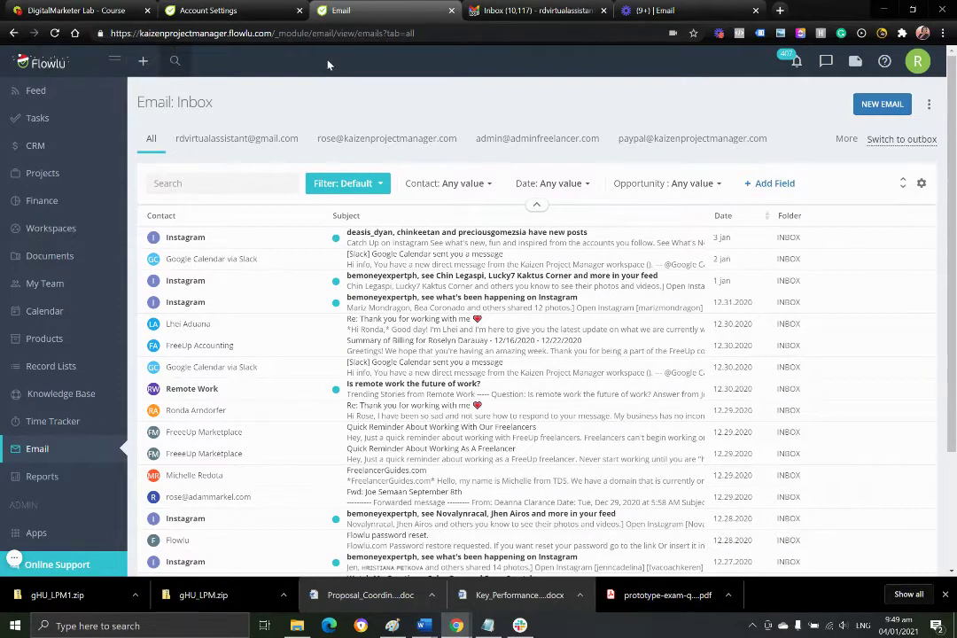
pyautogui.click(14, 558)
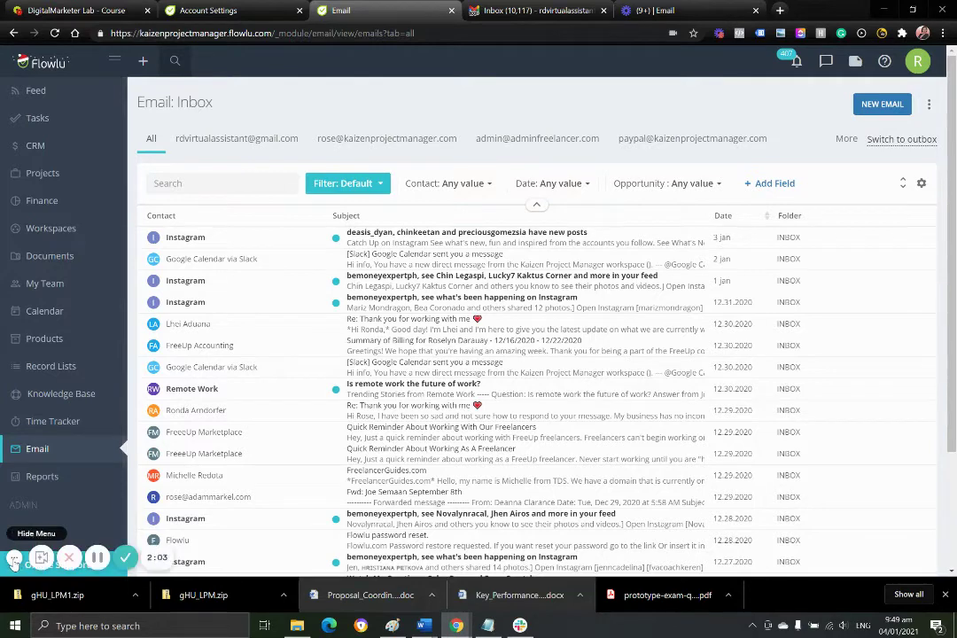
pyautogui.click(14, 558)
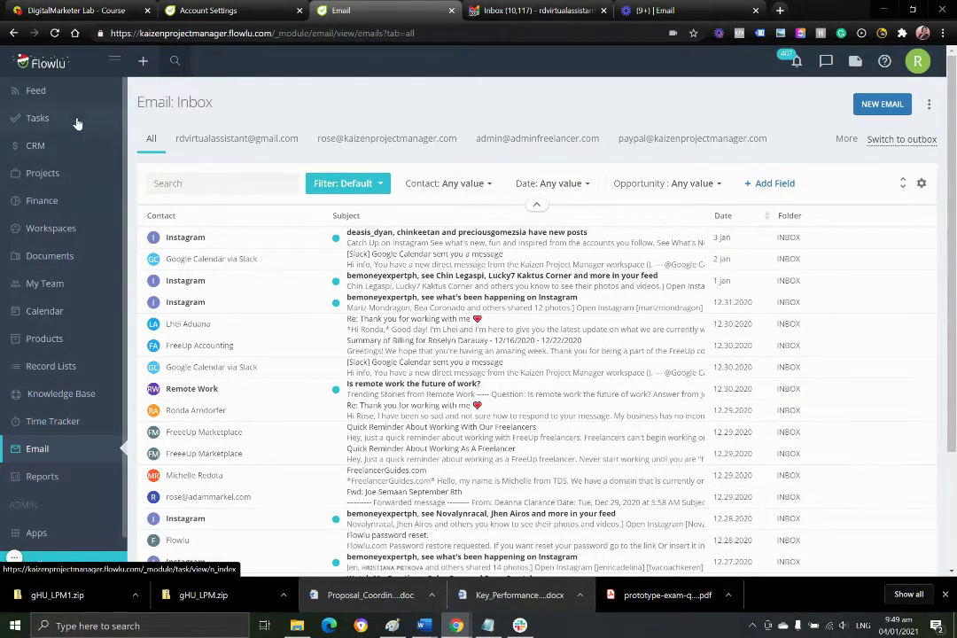
# Step: View the company feed and today's tasks, and show the template and import options for creating tasks
pyautogui.click(71, 94)
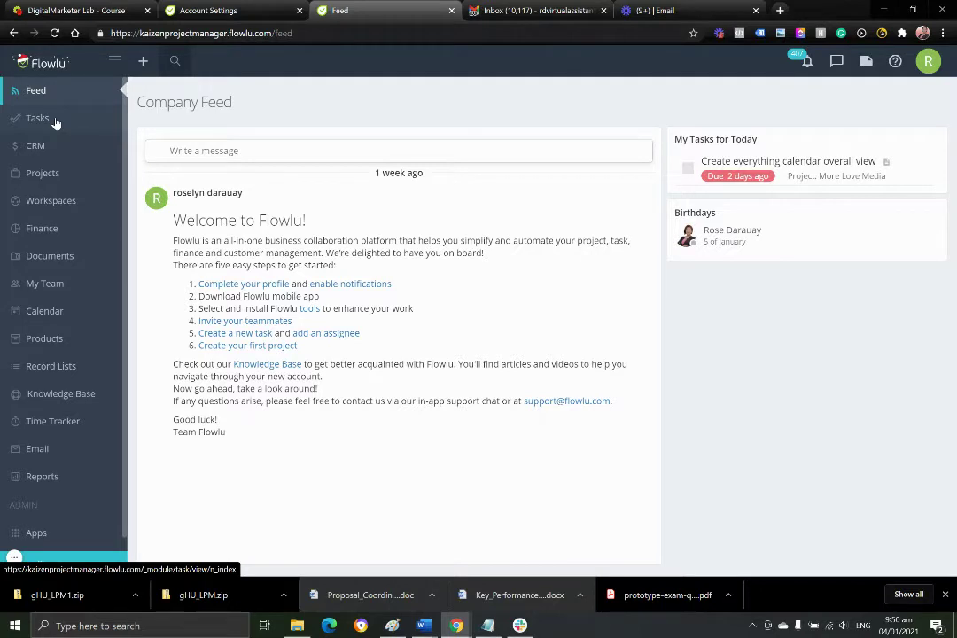
pyautogui.click(54, 123)
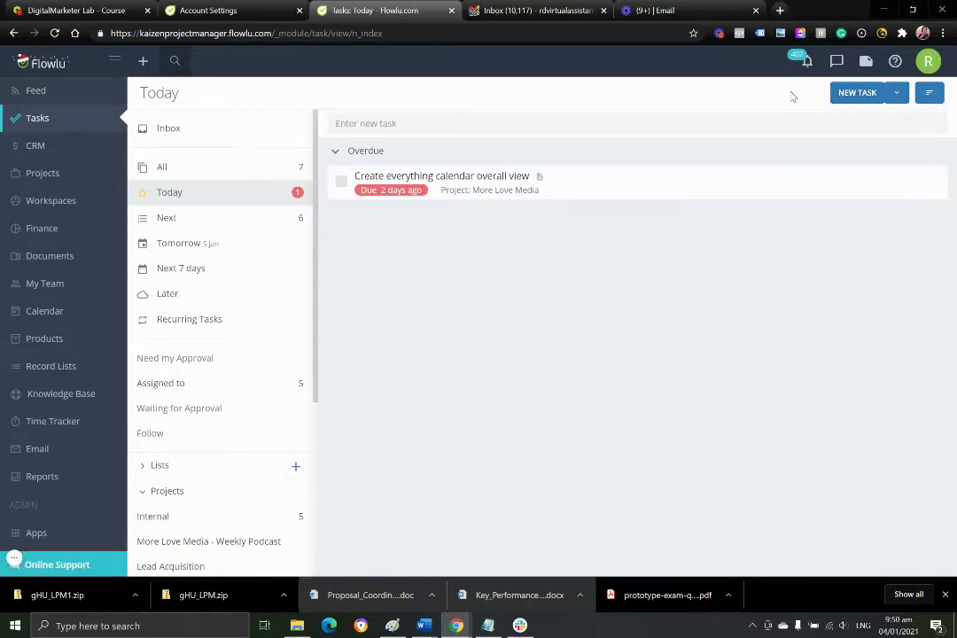
pyautogui.click(895, 93)
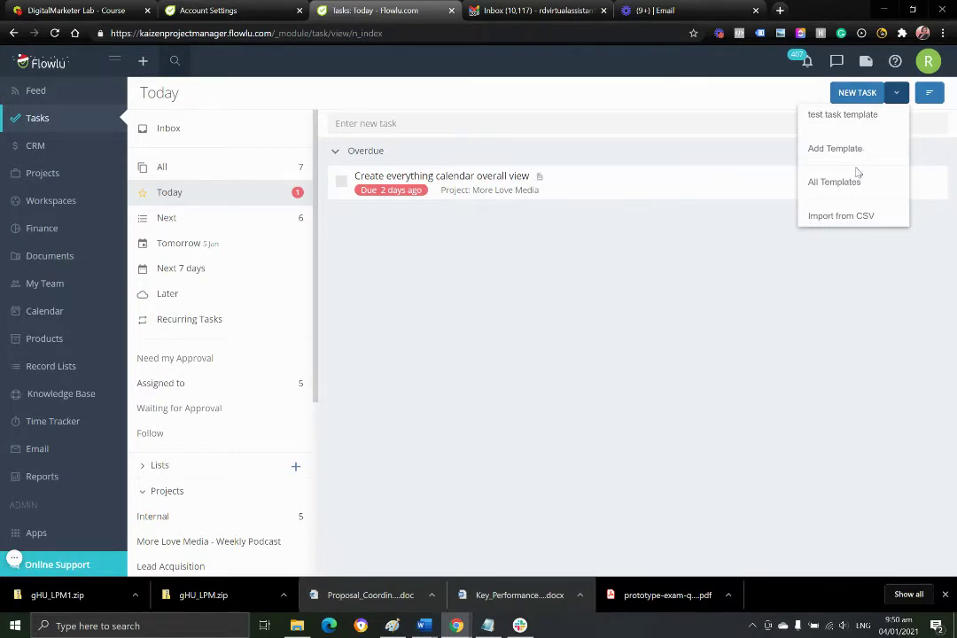
# Step: Open a blank new task form and examine its description, assignee, workflow, date, recurrence, relation and tag fields
pyautogui.click(857, 94)
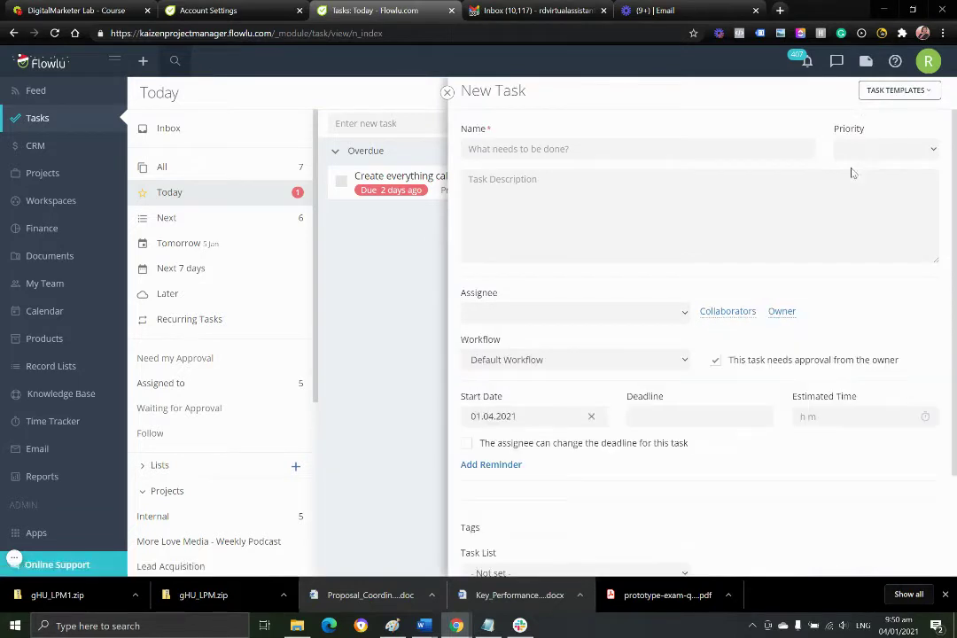
pyautogui.scroll(-5, 700, 461)
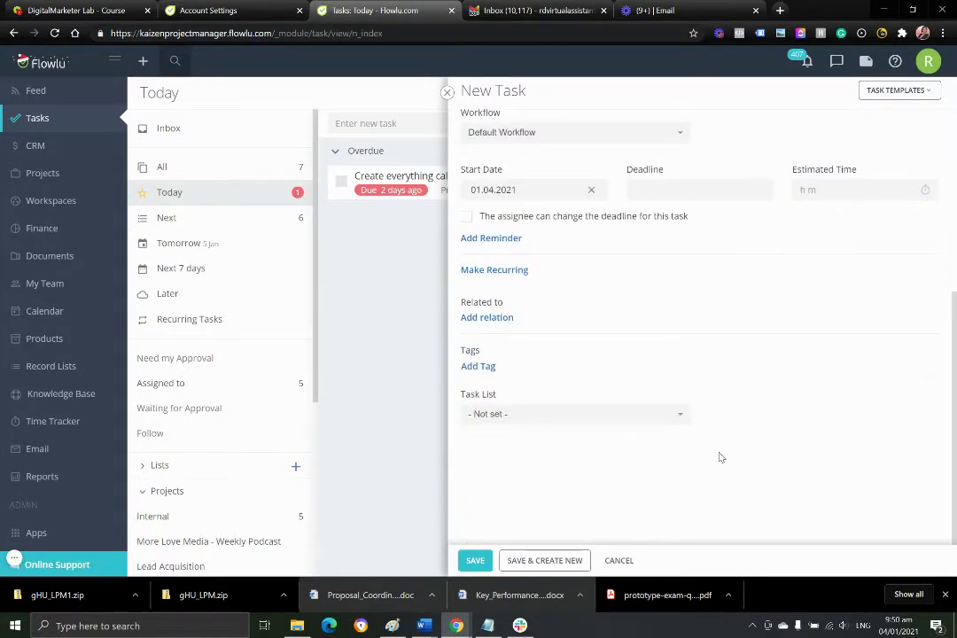
pyautogui.scroll(5, 758, 440)
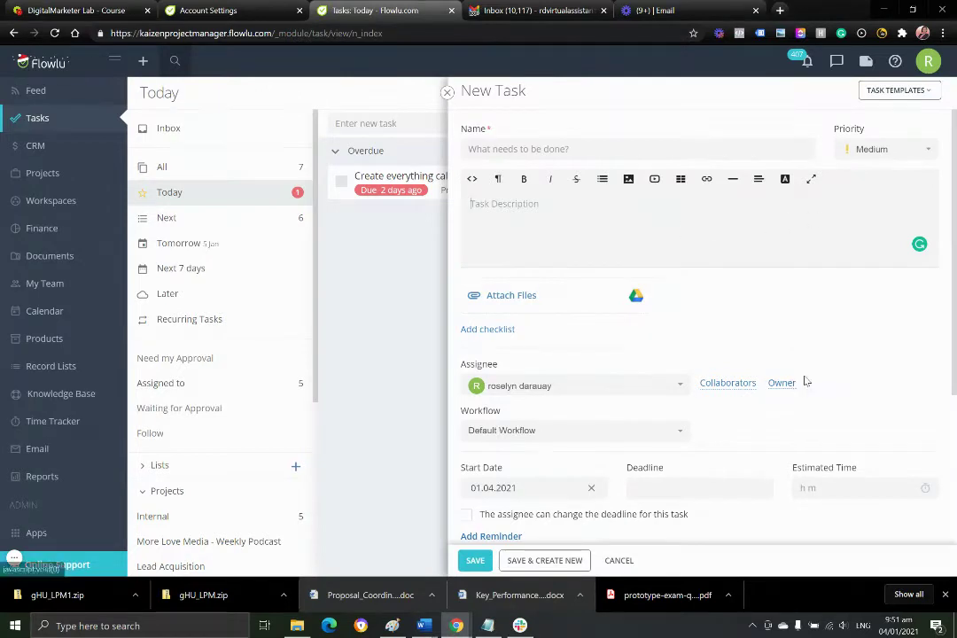
pyautogui.scroll(-2, 862, 399)
pyautogui.scroll(-2, 704, 437)
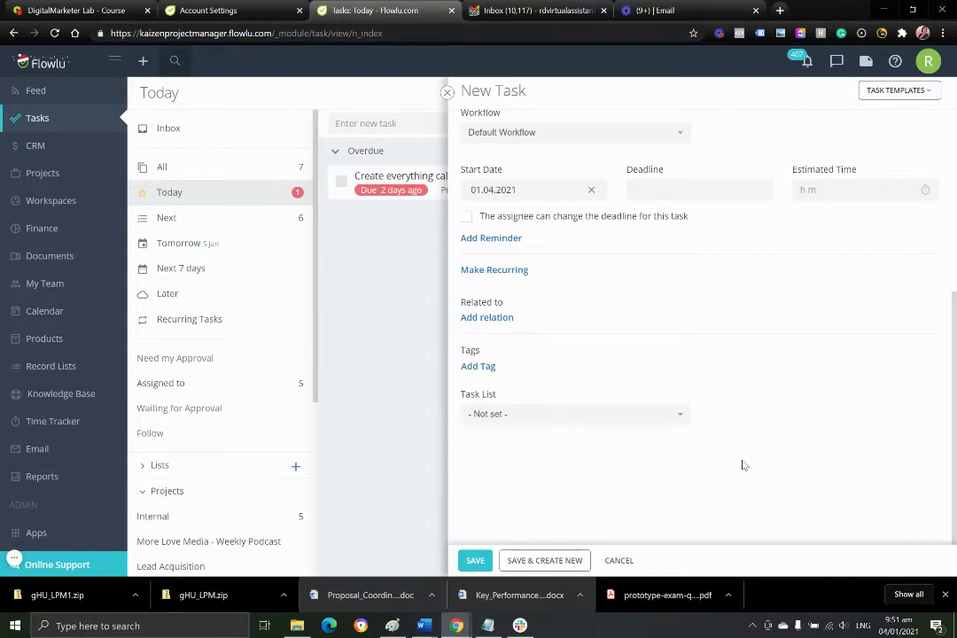
pyautogui.scroll(3, 752, 433)
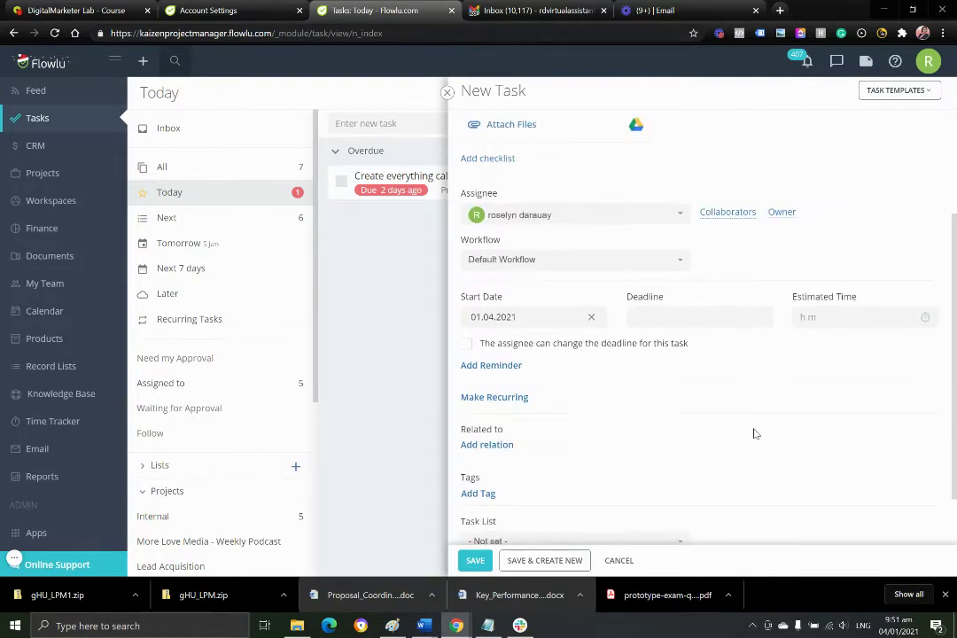
pyautogui.click(681, 202)
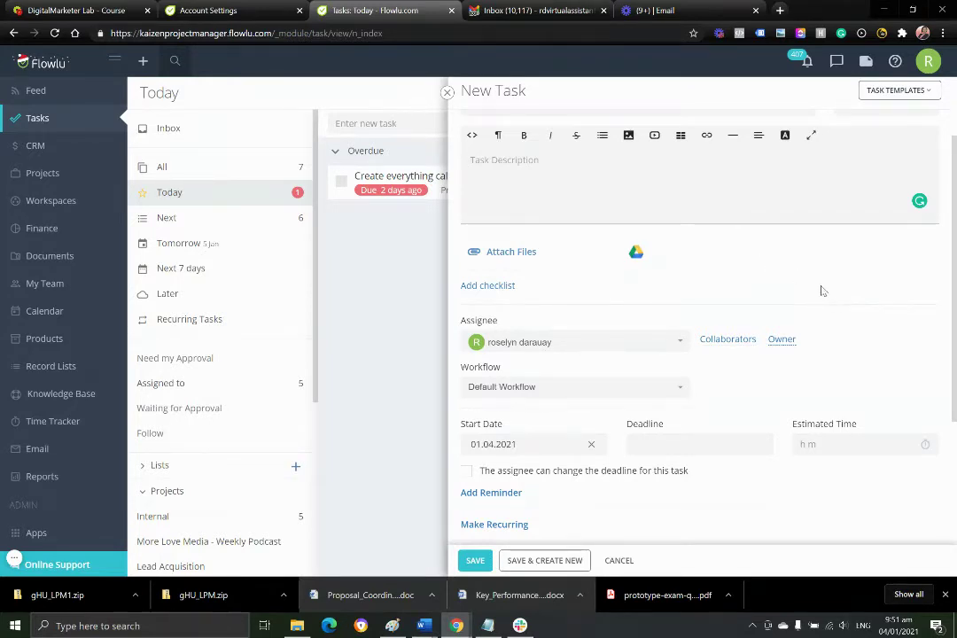
pyautogui.scroll(-2, 860, 331)
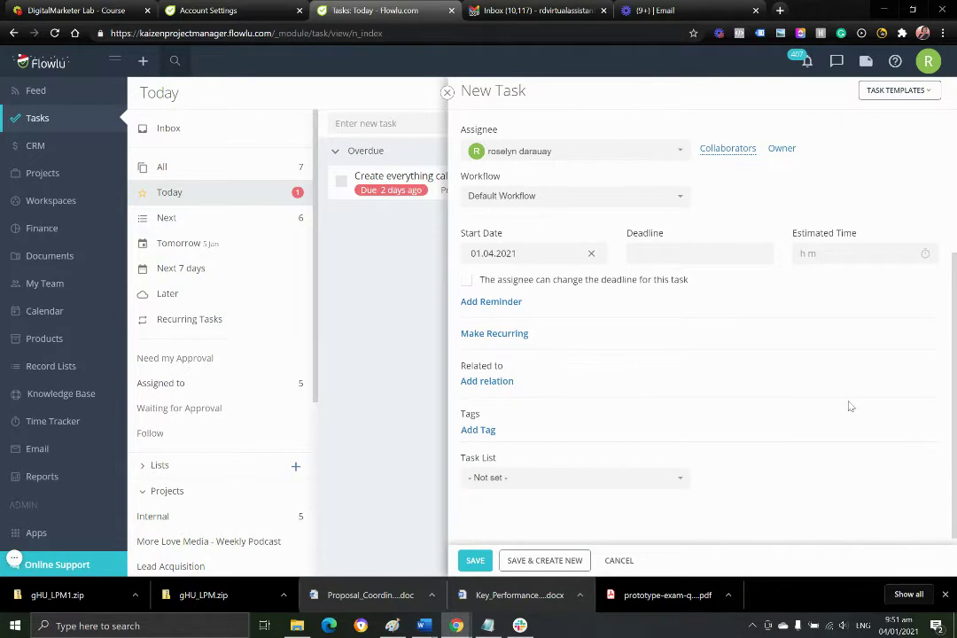
pyautogui.scroll(3, 849, 406)
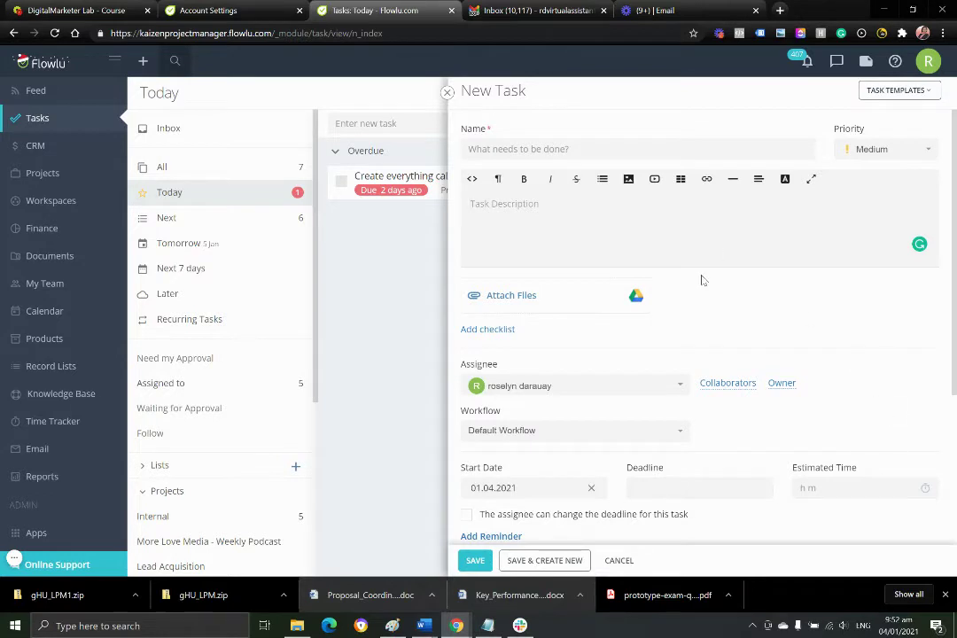
pyautogui.scroll(-1, 831, 387)
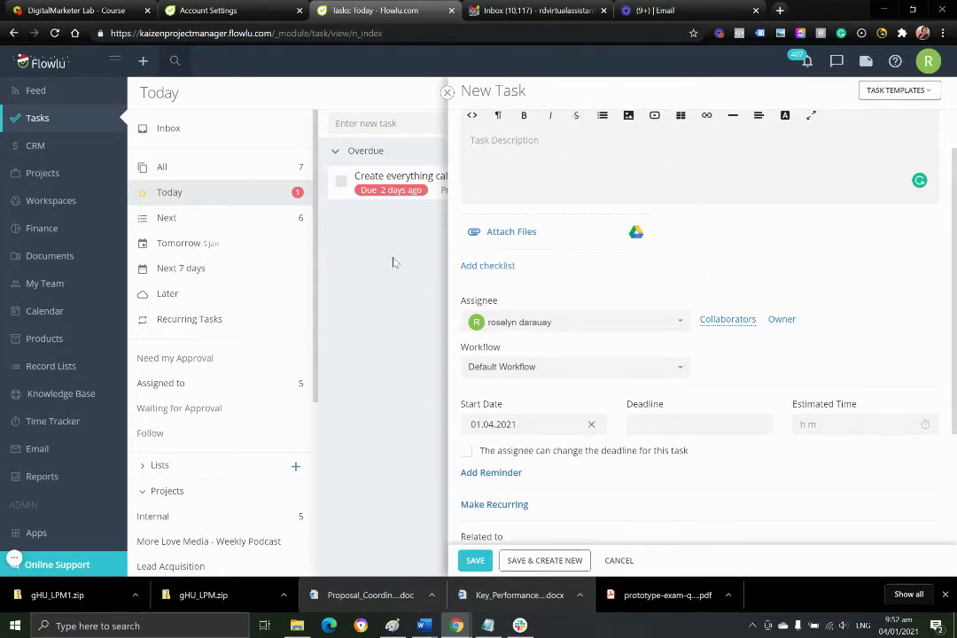
pyautogui.scroll(-3, 675, 414)
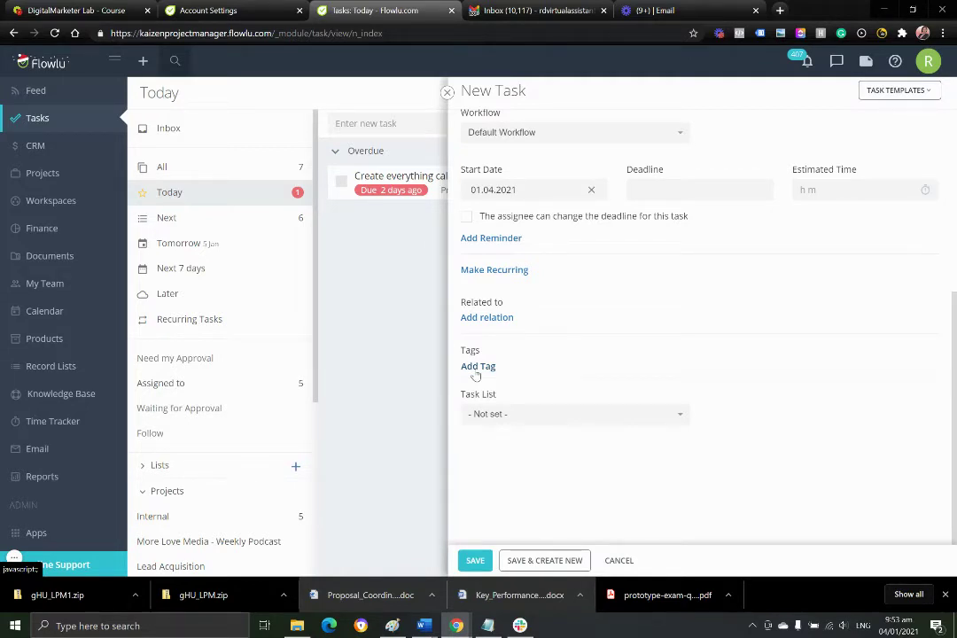
# Step: Check which task lists the new task can be assigned to and close the form without saving
pyautogui.click(540, 422)
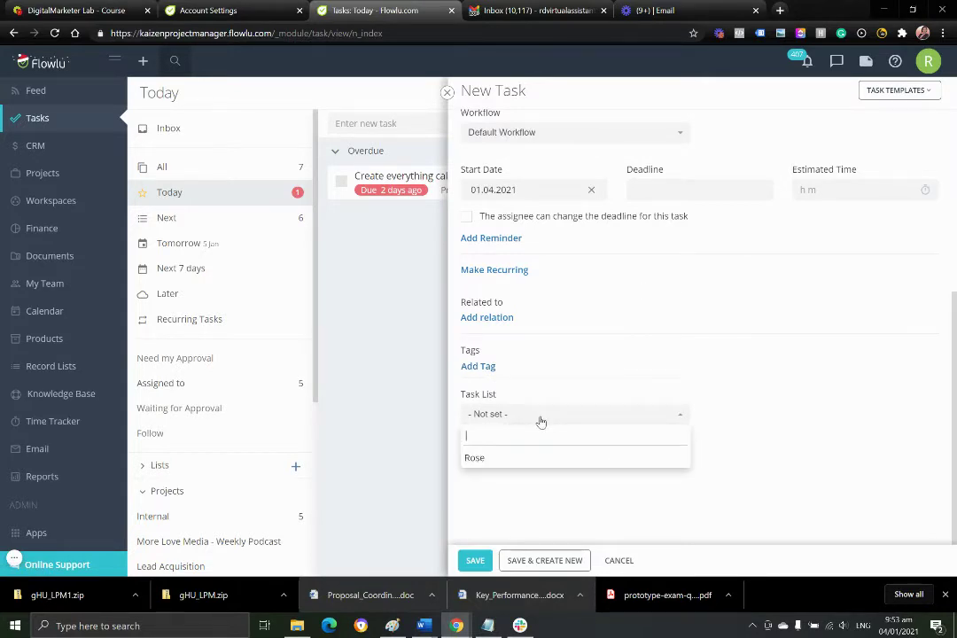
pyautogui.click(535, 403)
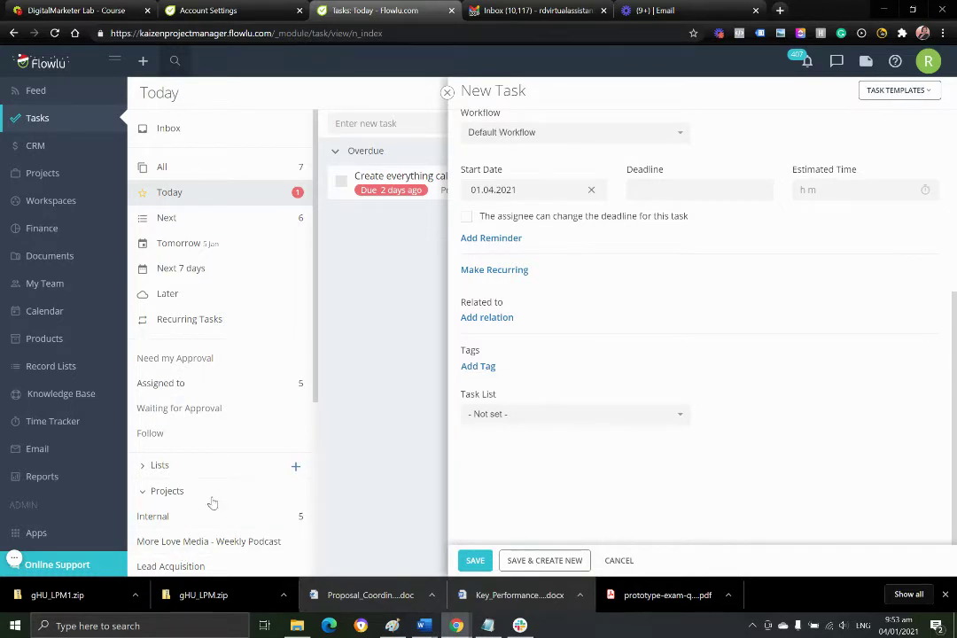
pyautogui.click(448, 93)
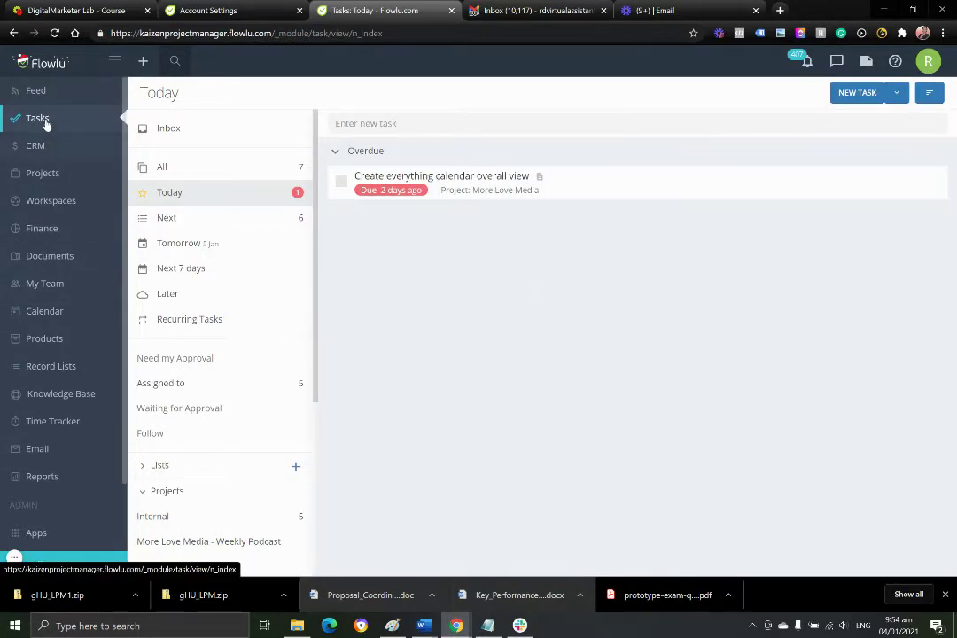
# Step: Open the CRM opportunities board and look across its sales pipeline stages
pyautogui.click(31, 146)
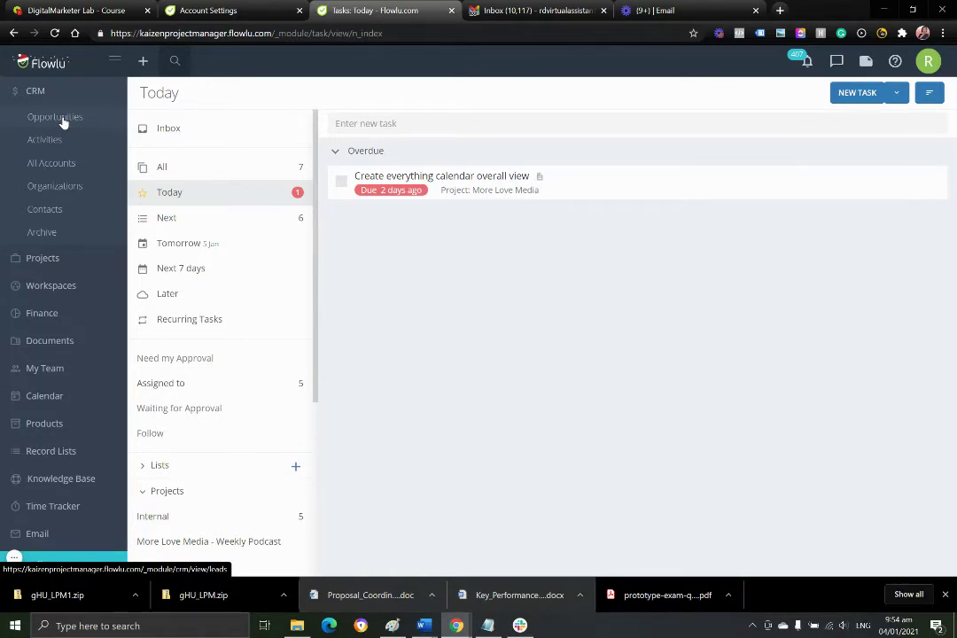
pyautogui.click(63, 122)
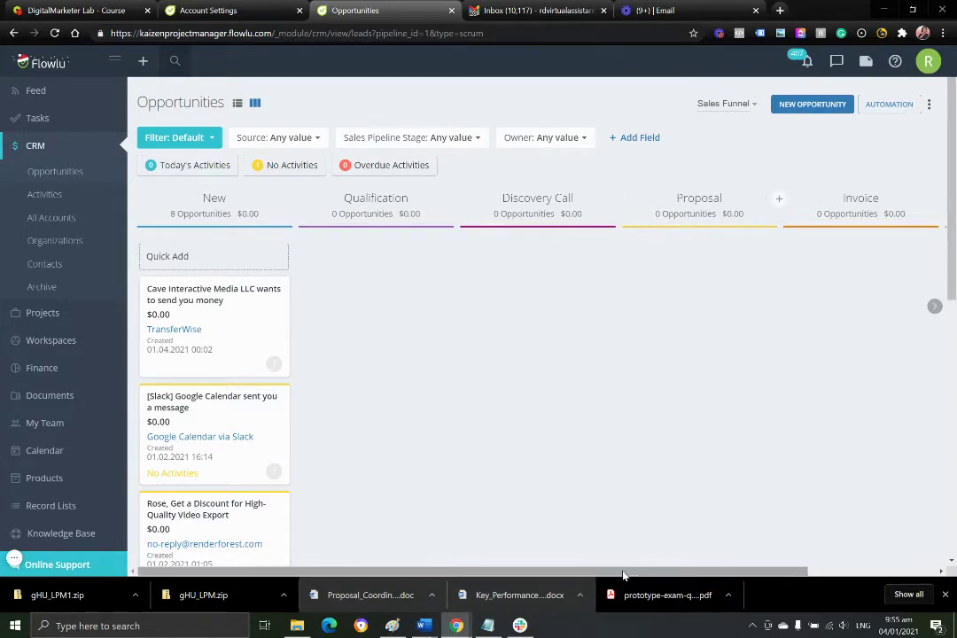
pyautogui.moveTo(619, 572); pyautogui.dragTo(381, 574)
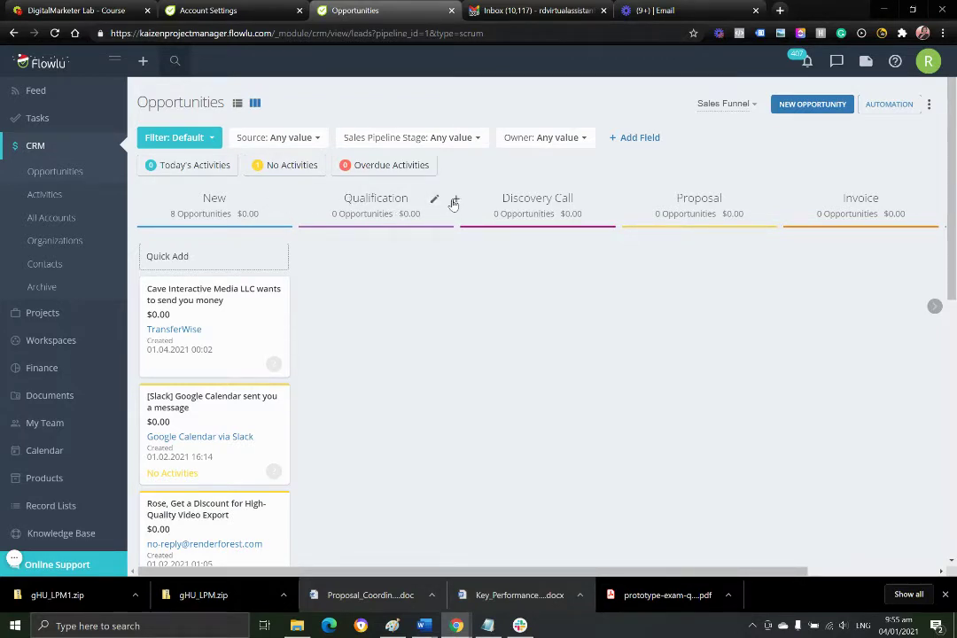
pyautogui.moveTo(578, 571); pyautogui.dragTo(332, 288)
# Step: Check the CRM activities page and return to the opportunities board to review the cards in the New stage
pyautogui.click(46, 195)
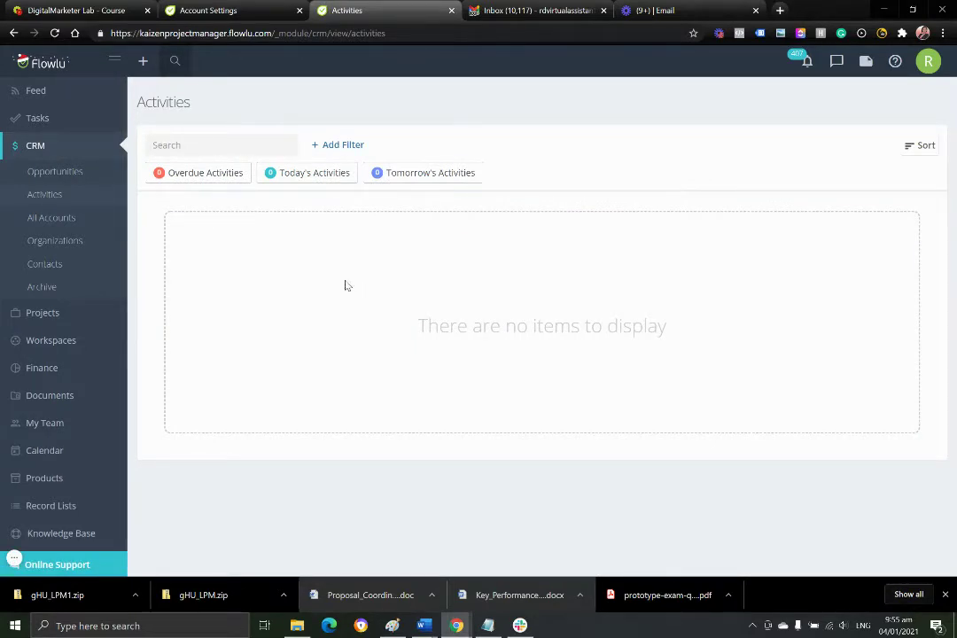
pyautogui.click(56, 175)
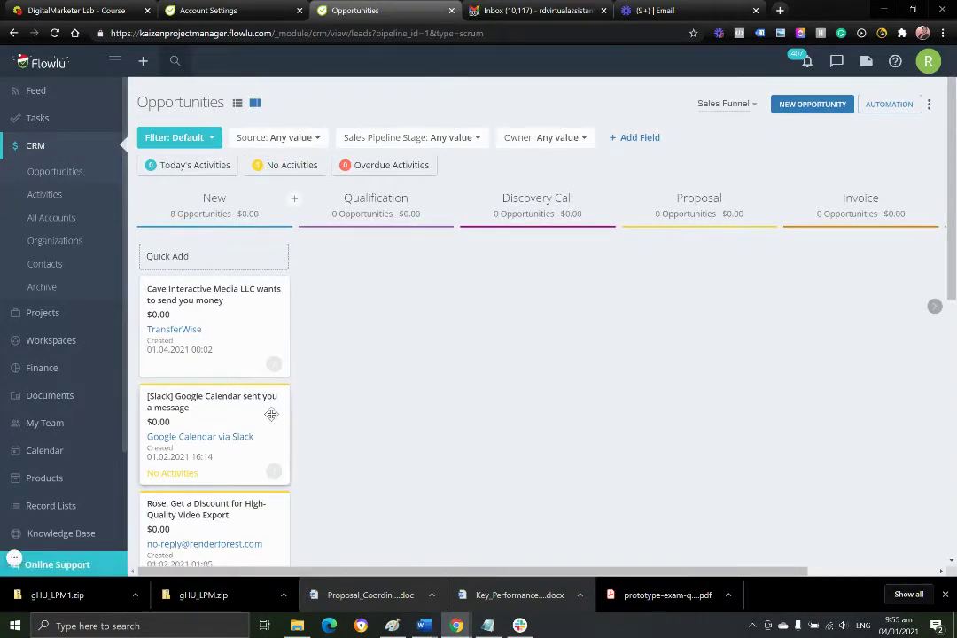
pyautogui.scroll(-4, 261, 413)
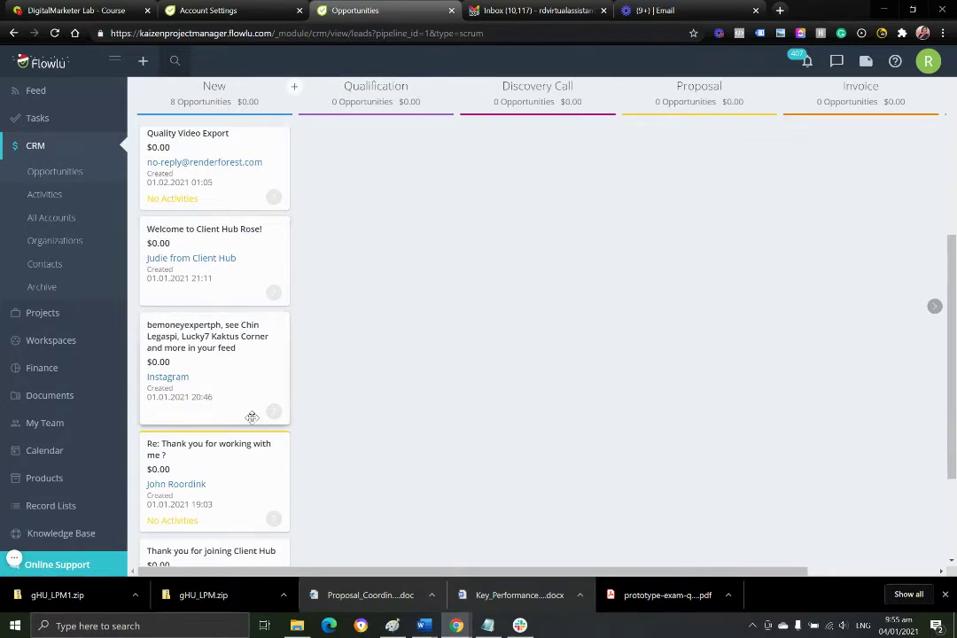
pyautogui.scroll(4, 251, 416)
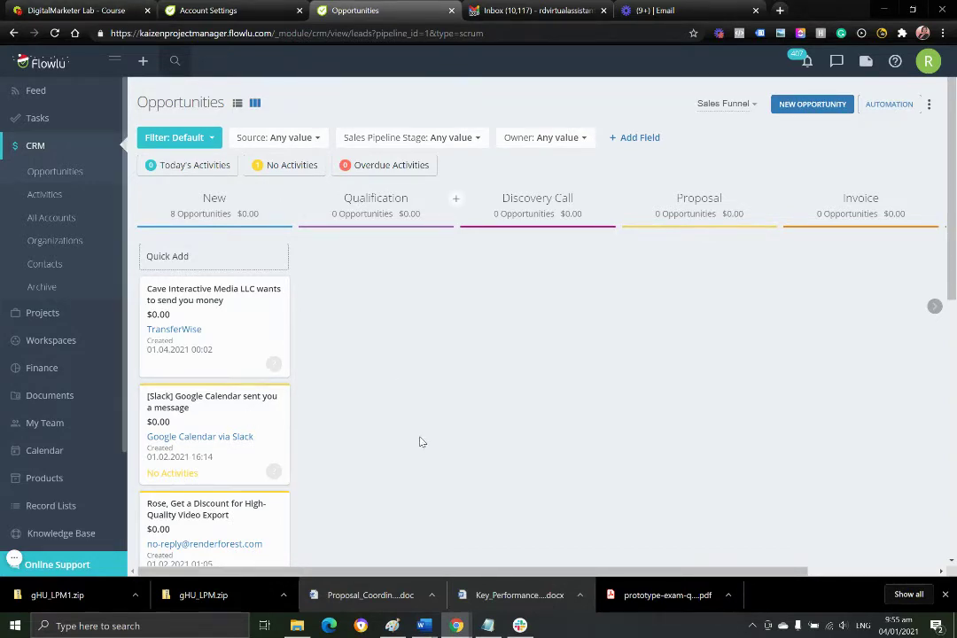
pyautogui.scroll(-5, 222, 479)
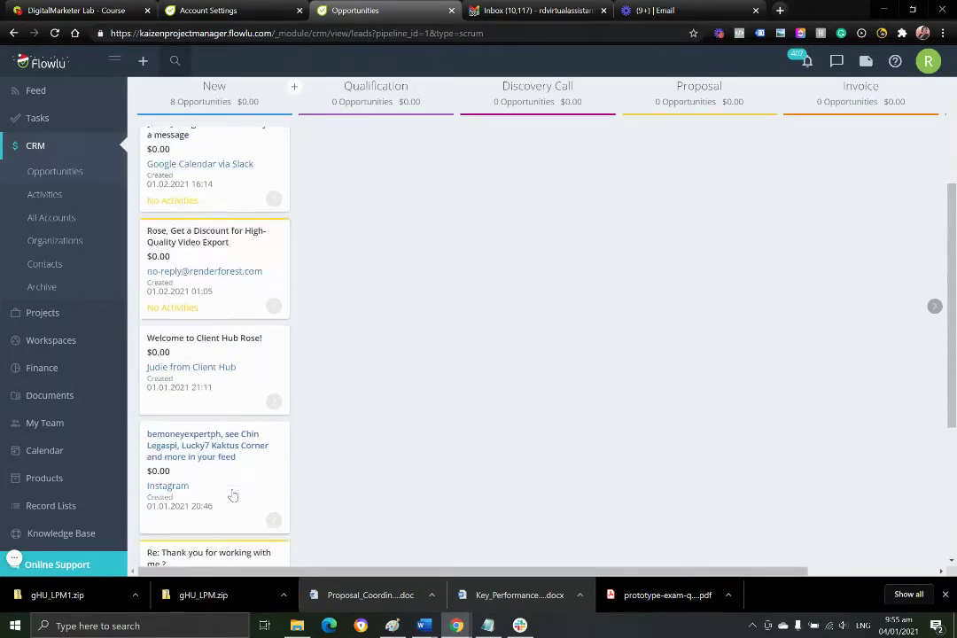
pyautogui.scroll(5, 231, 489)
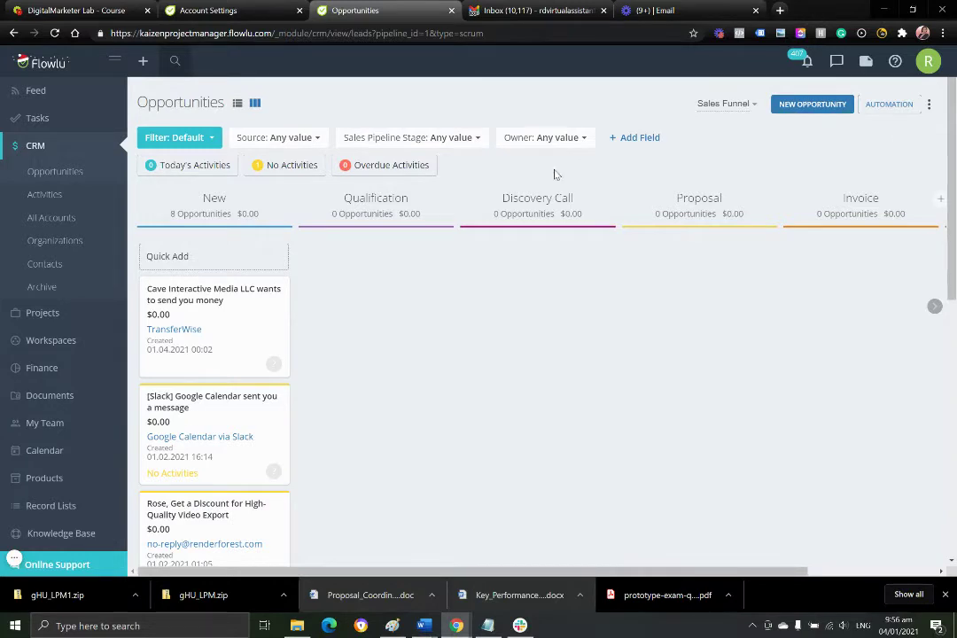
# Step: Open the list of all CRM accounts and look through its entries
pyautogui.click(62, 221)
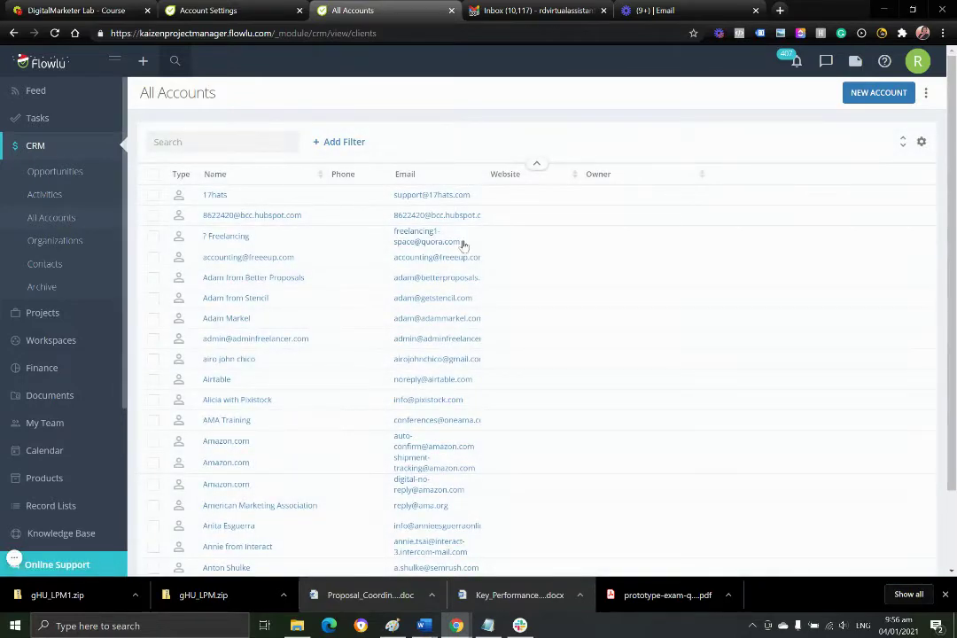
pyautogui.scroll(-2, 631, 335)
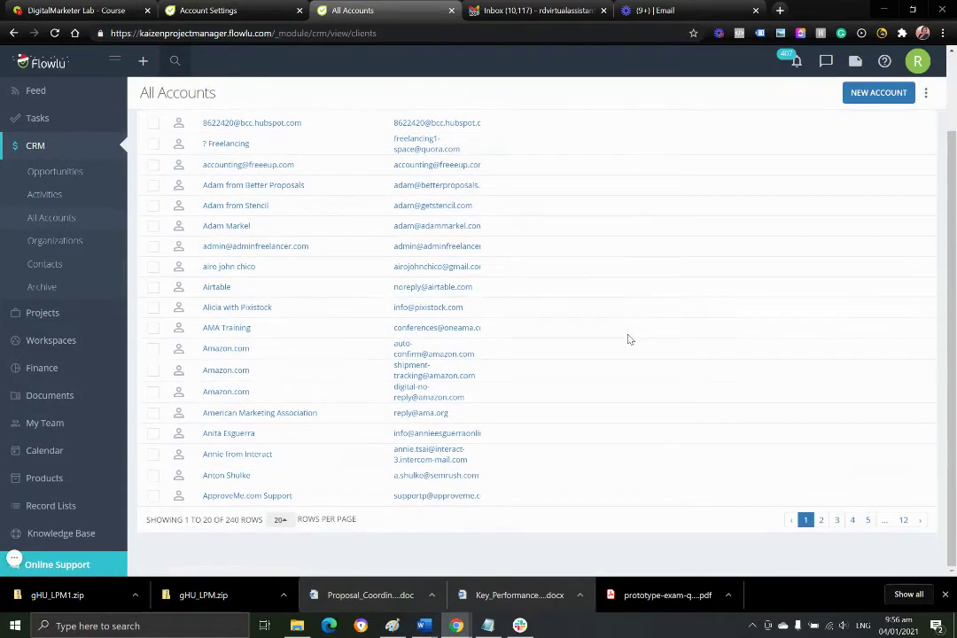
# Step: View the CRM organizations list and return to the list of all accounts
pyautogui.scroll(2, 629, 338)
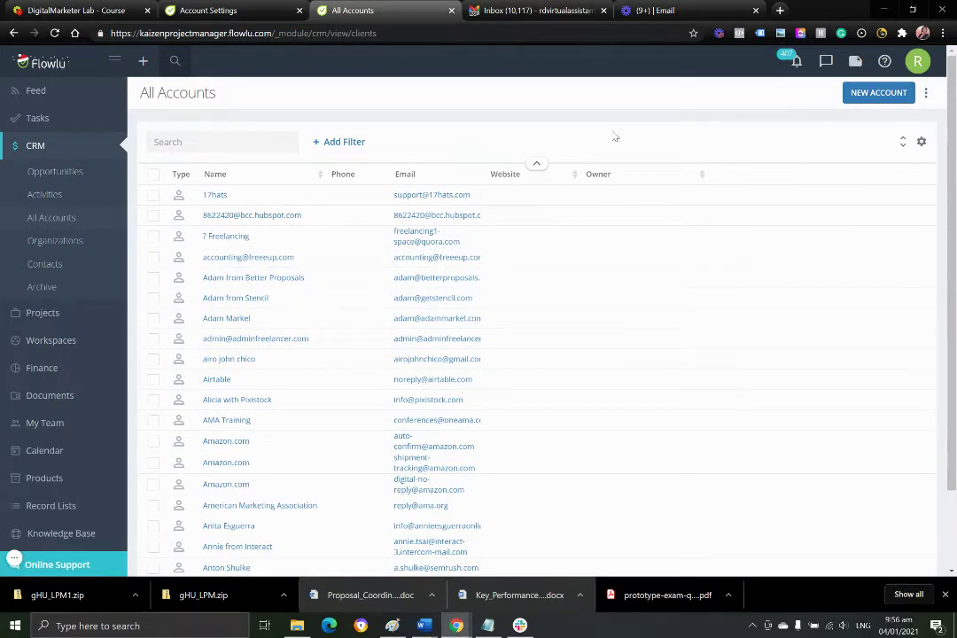
pyautogui.click(66, 241)
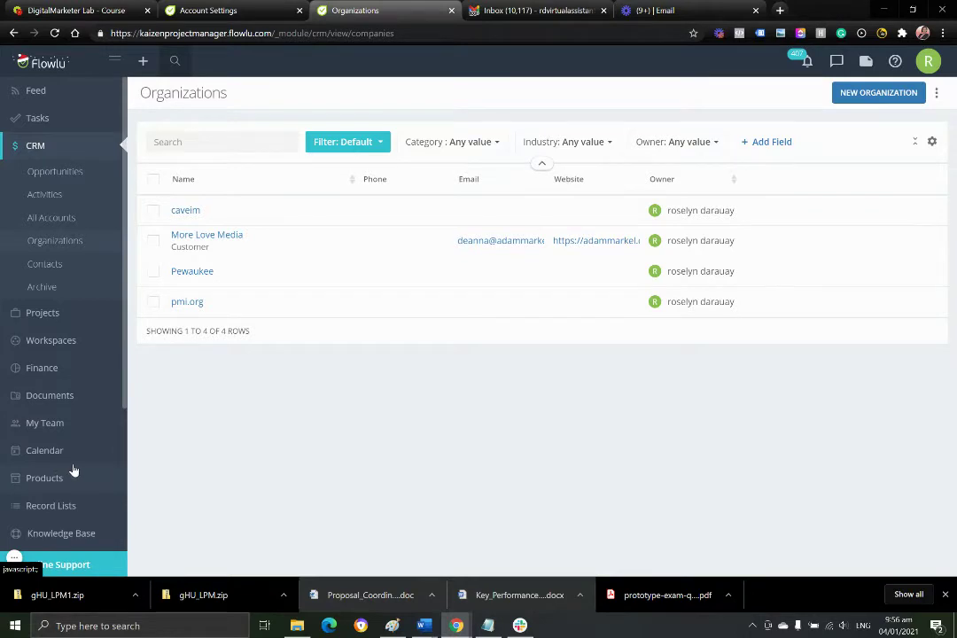
pyautogui.click(55, 223)
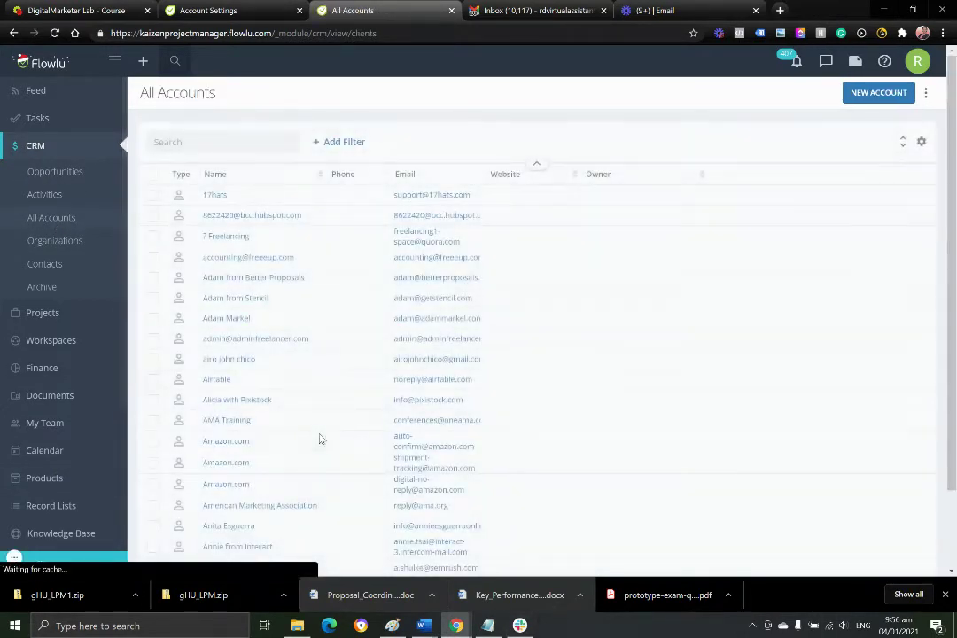
pyautogui.scroll(-2, 668, 455)
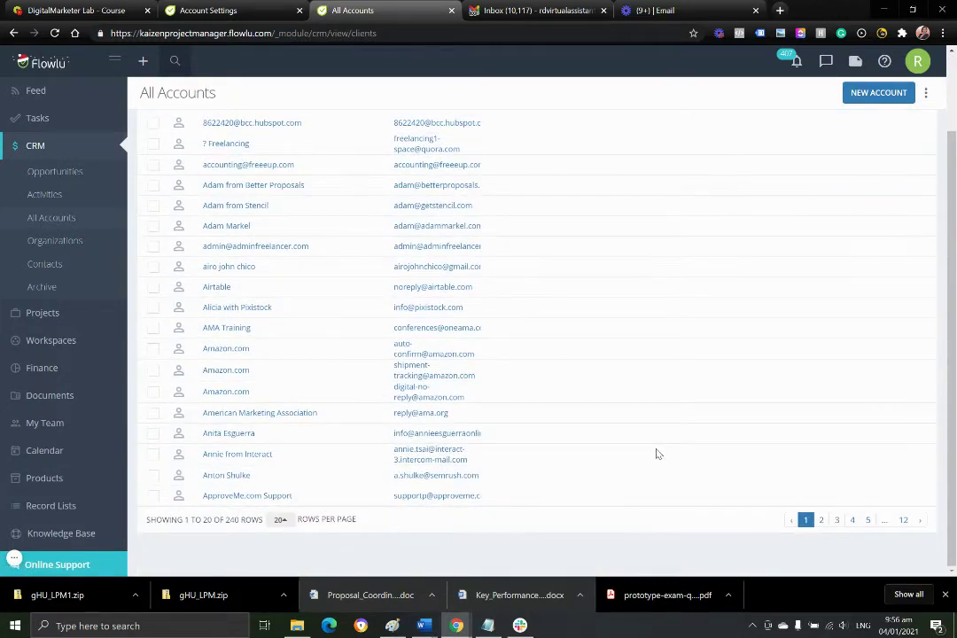
# Step: View the CRM contacts list and the archive of closed opportunities
pyautogui.click(66, 269)
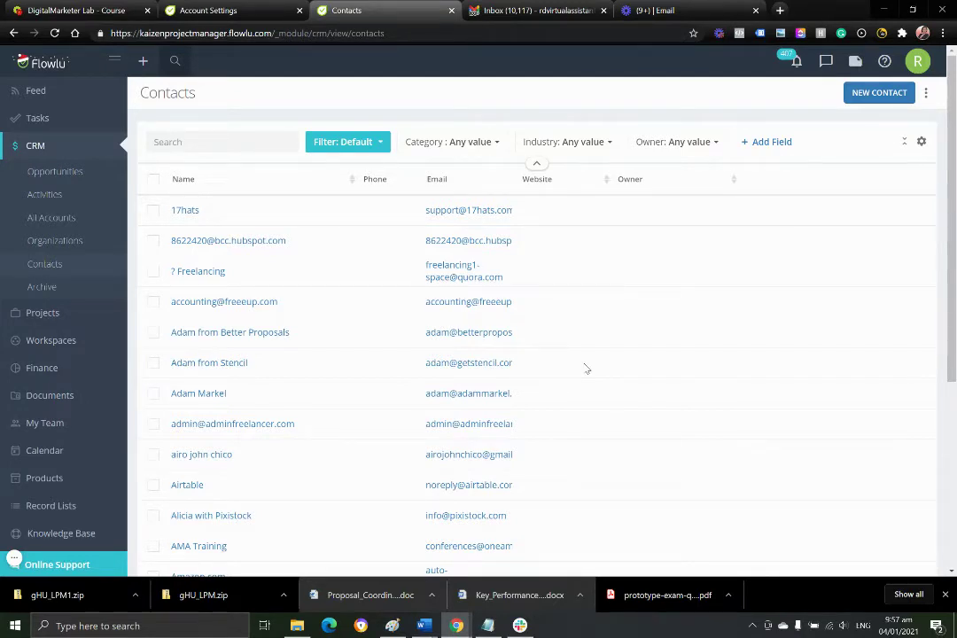
pyautogui.click(45, 286)
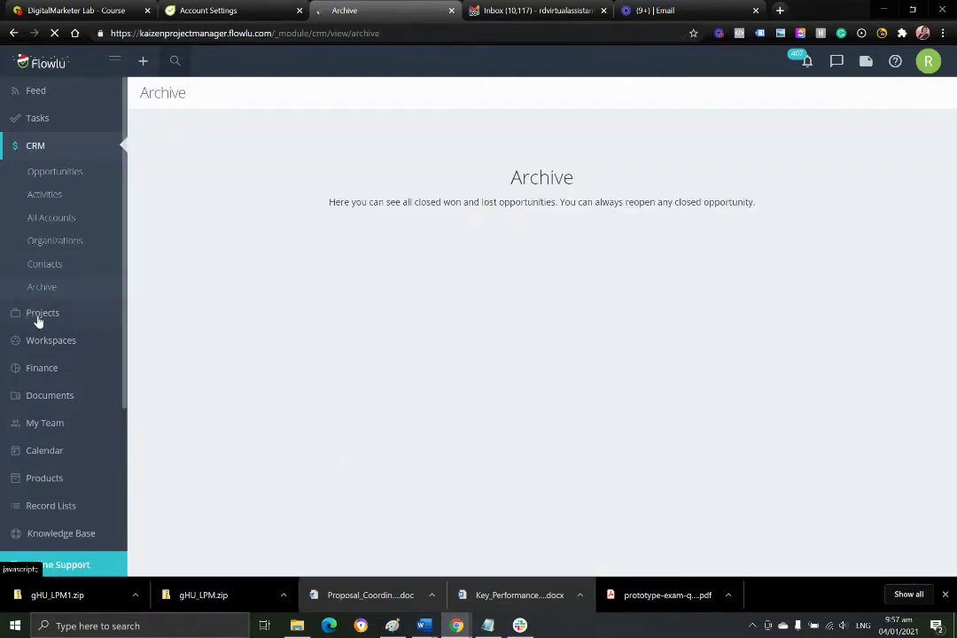
pyautogui.scroll(-3, 37, 324)
pyautogui.scroll(3, 80, 319)
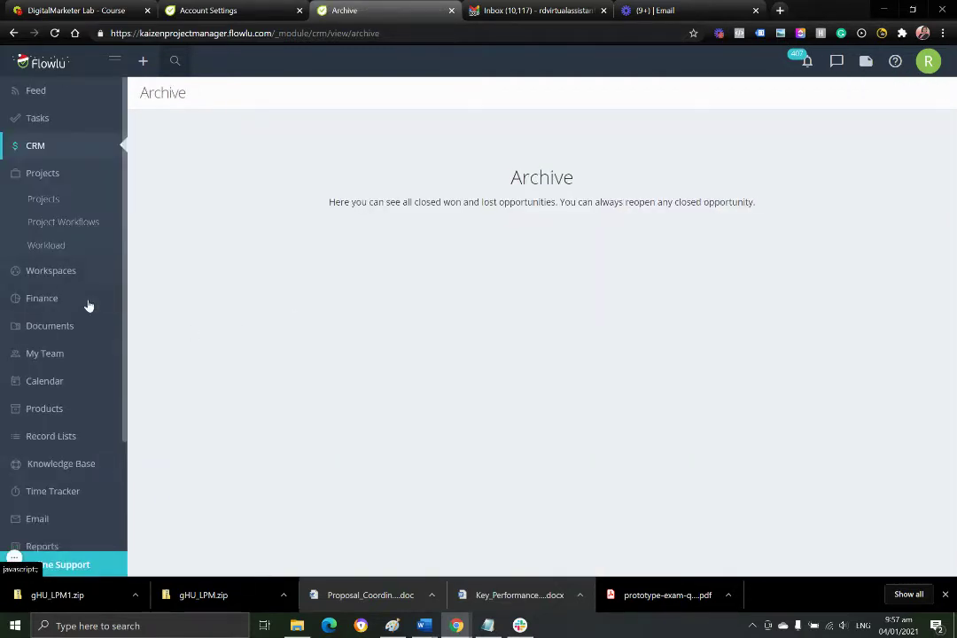
# Step: Open the first project in the projects list and review its main overview with time totals and customer details
pyautogui.click(57, 182)
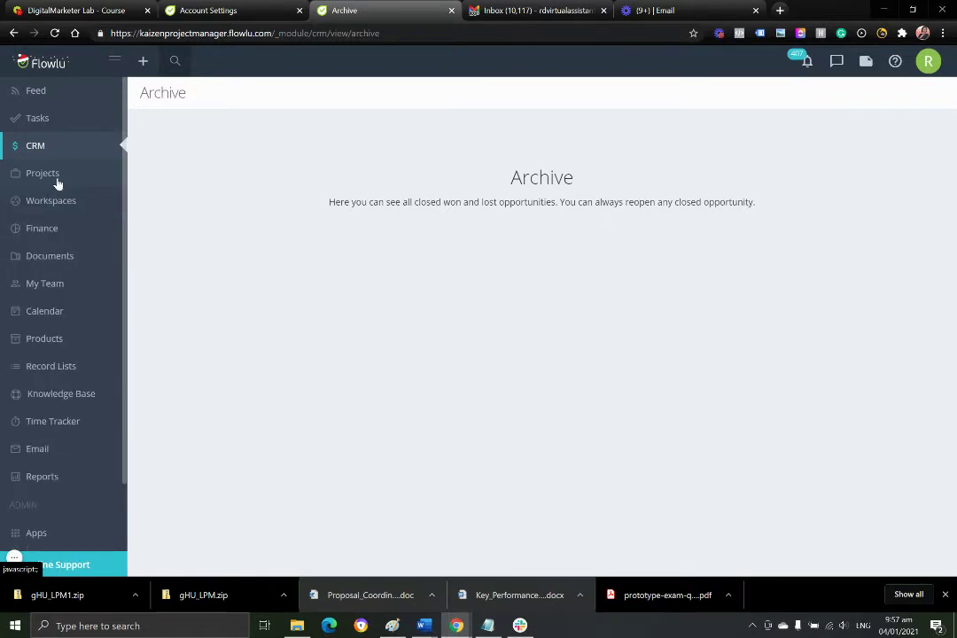
pyautogui.click(59, 184)
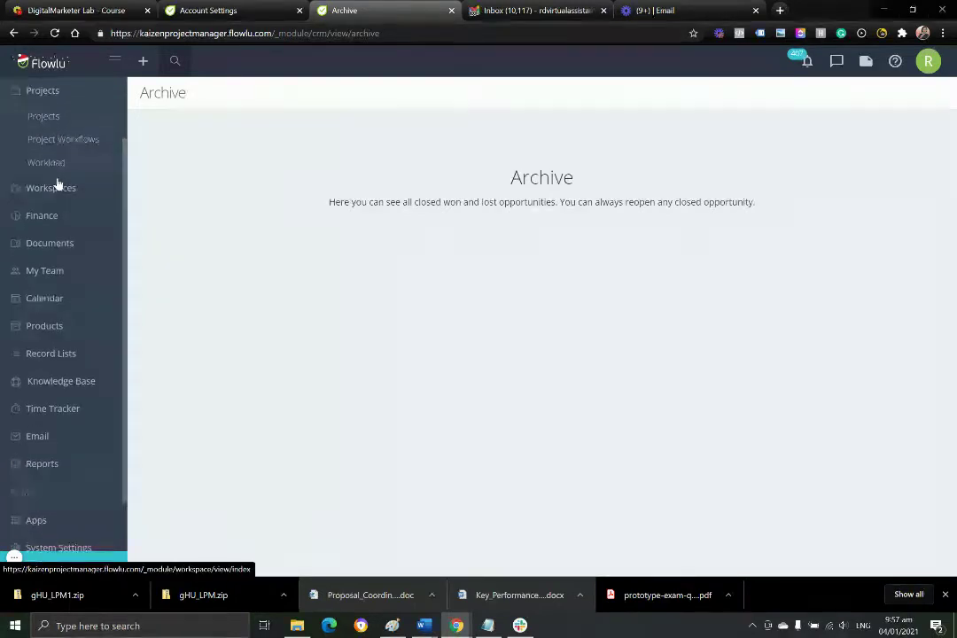
pyautogui.click(49, 119)
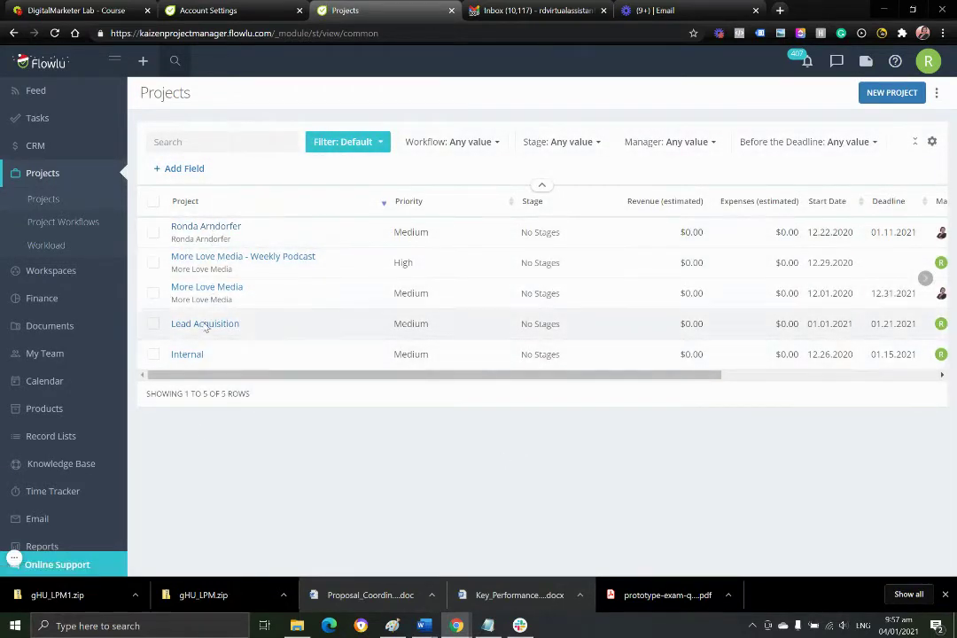
pyautogui.click(204, 229)
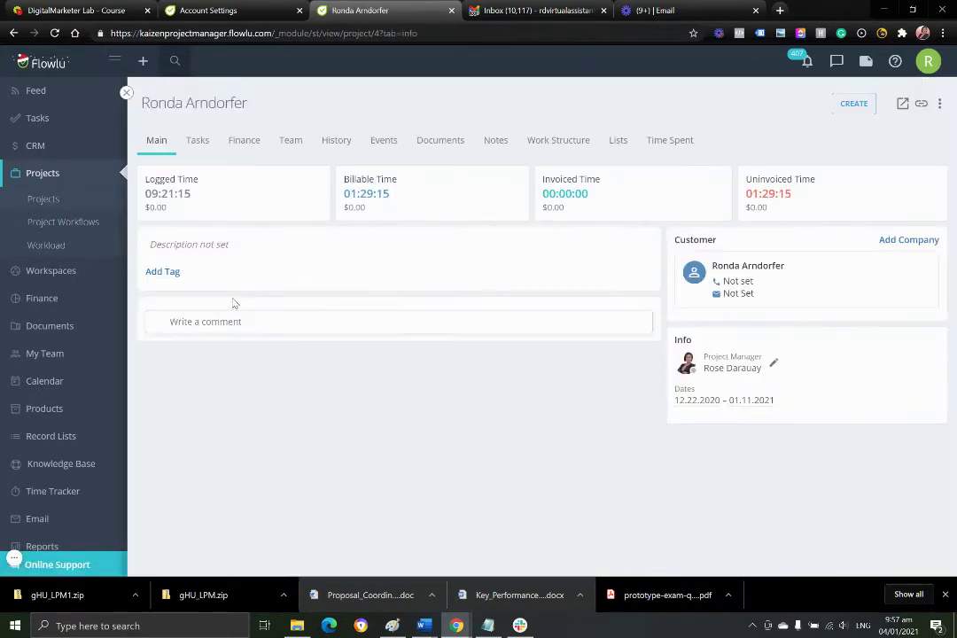
pyautogui.click(197, 147)
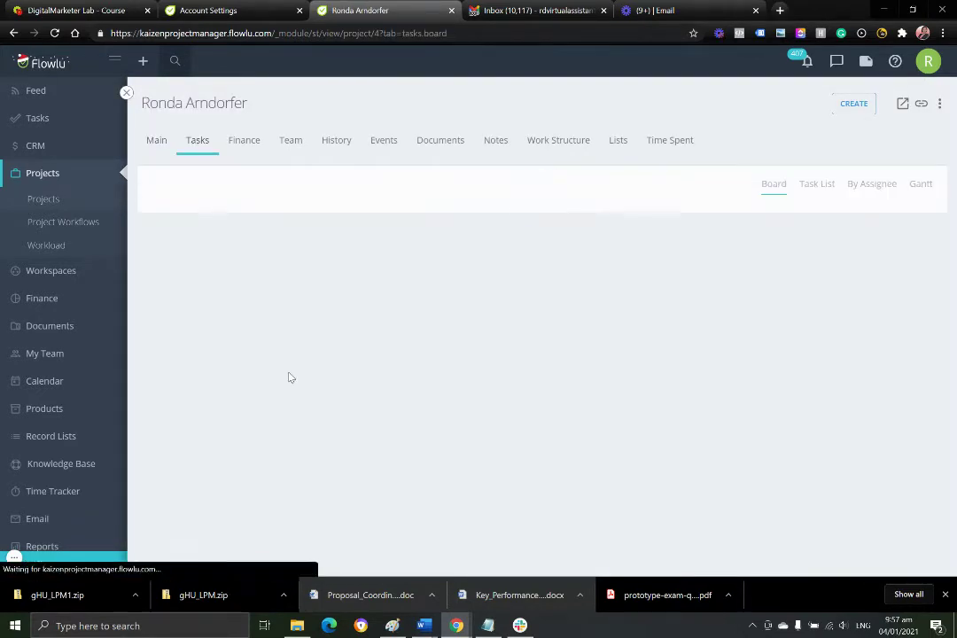
pyautogui.click(161, 153)
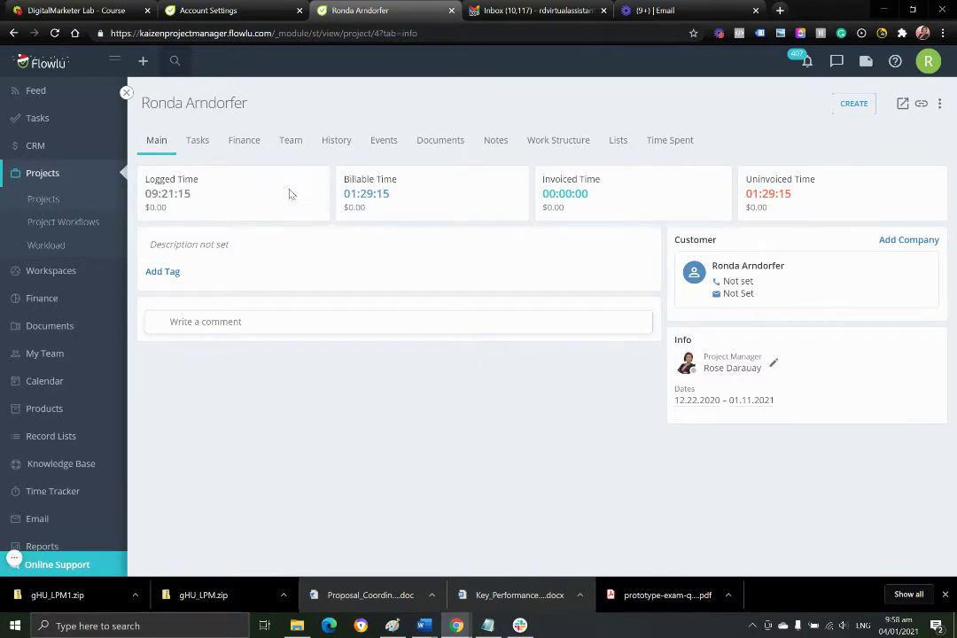
# Step: Review the project's tasks as a board, as a task list, by assignee and as a Gantt chart
pyautogui.click(201, 142)
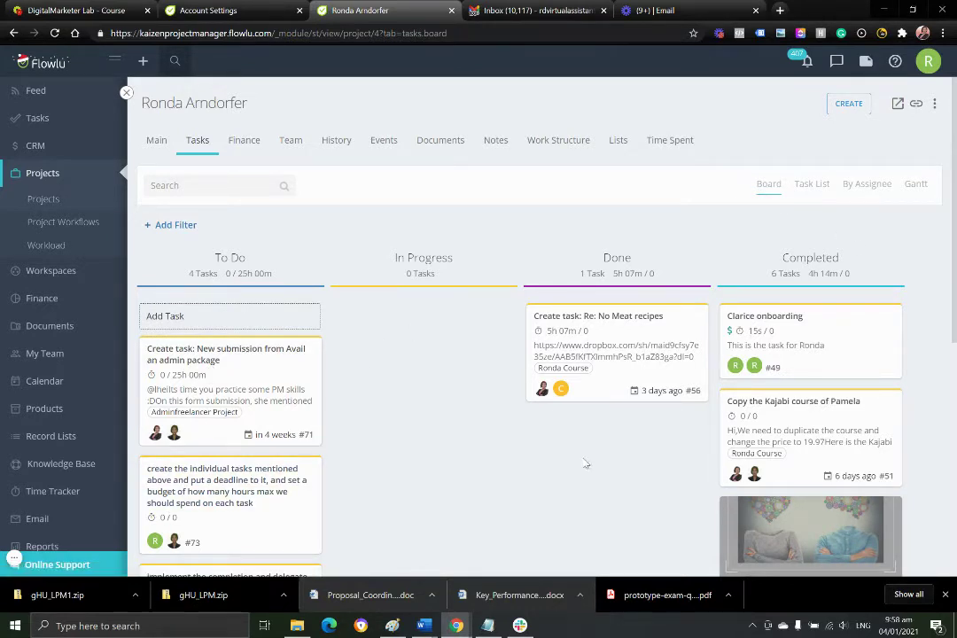
pyautogui.click(815, 186)
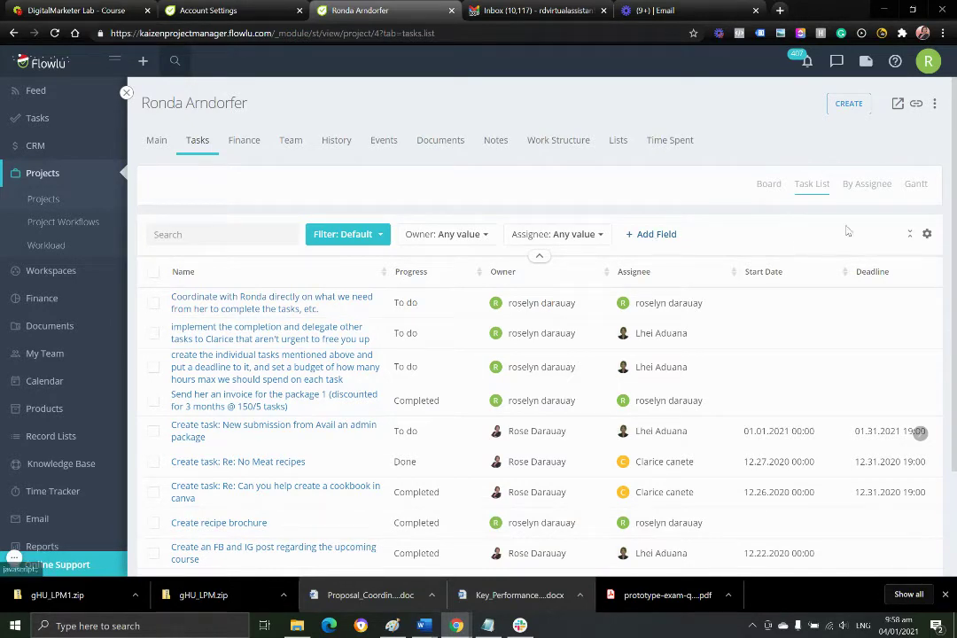
pyautogui.click(864, 188)
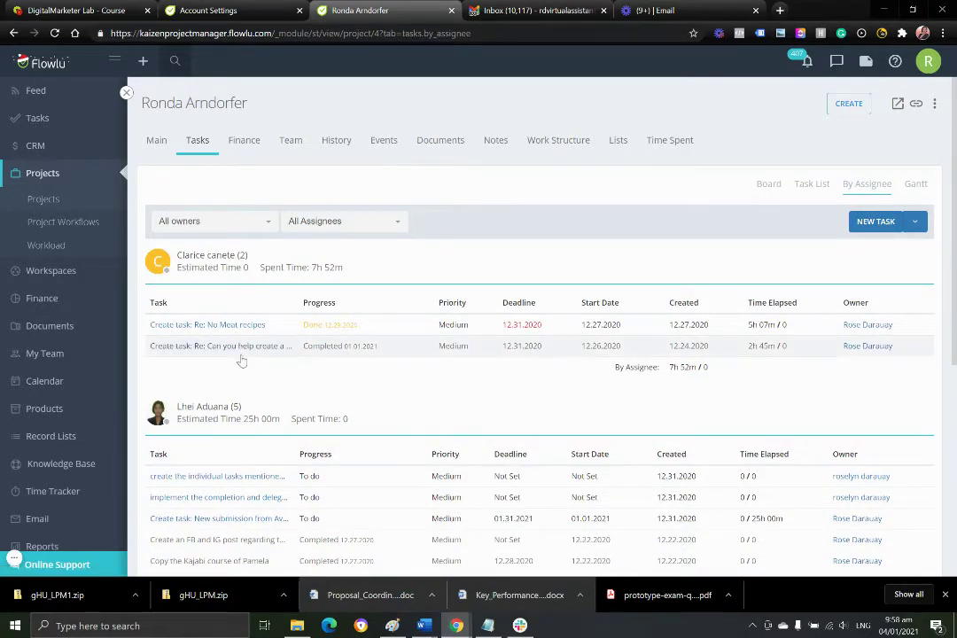
pyautogui.scroll(-5, 241, 376)
pyautogui.scroll(5, 241, 376)
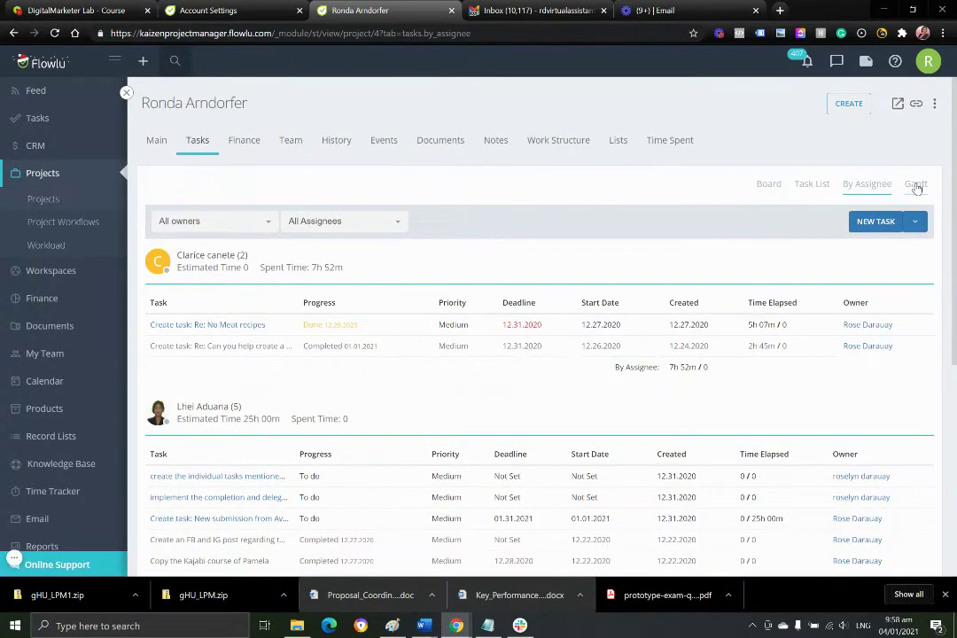
pyautogui.click(915, 184)
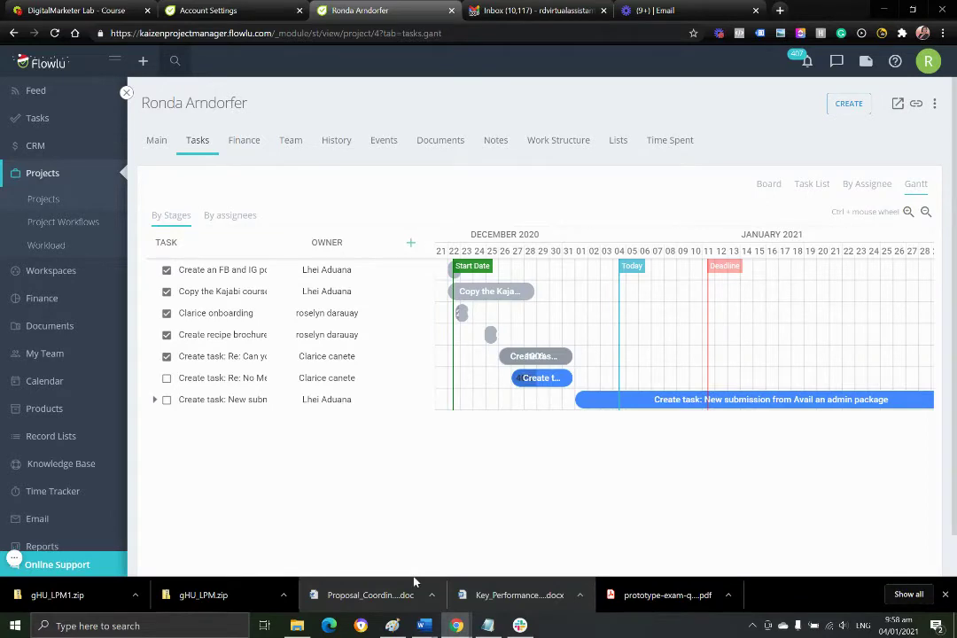
# Step: Check the project's invoices section, revisiting its task board in between, and dismiss the Slack notification
pyautogui.click(244, 141)
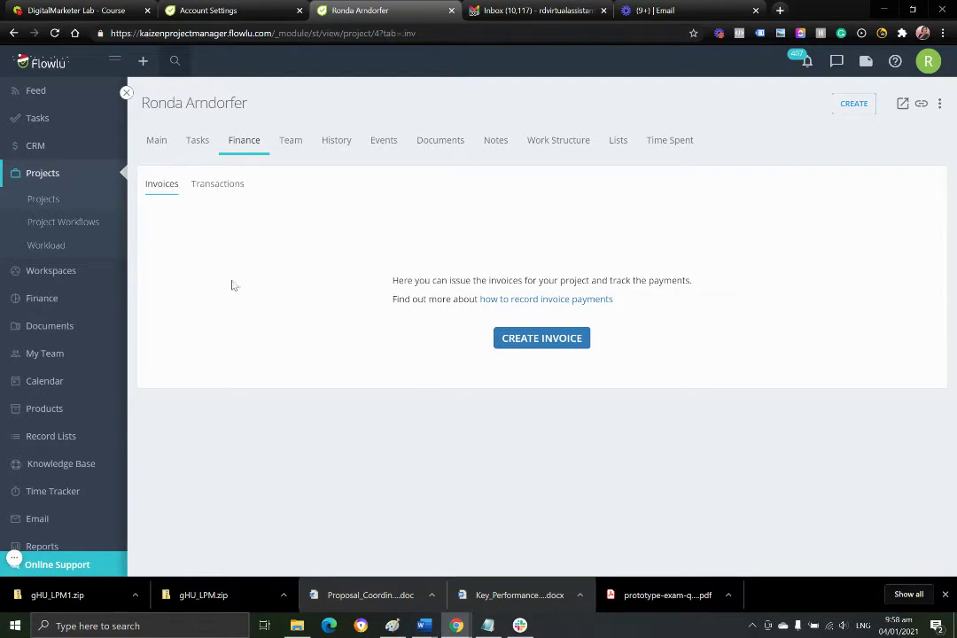
pyautogui.click(194, 147)
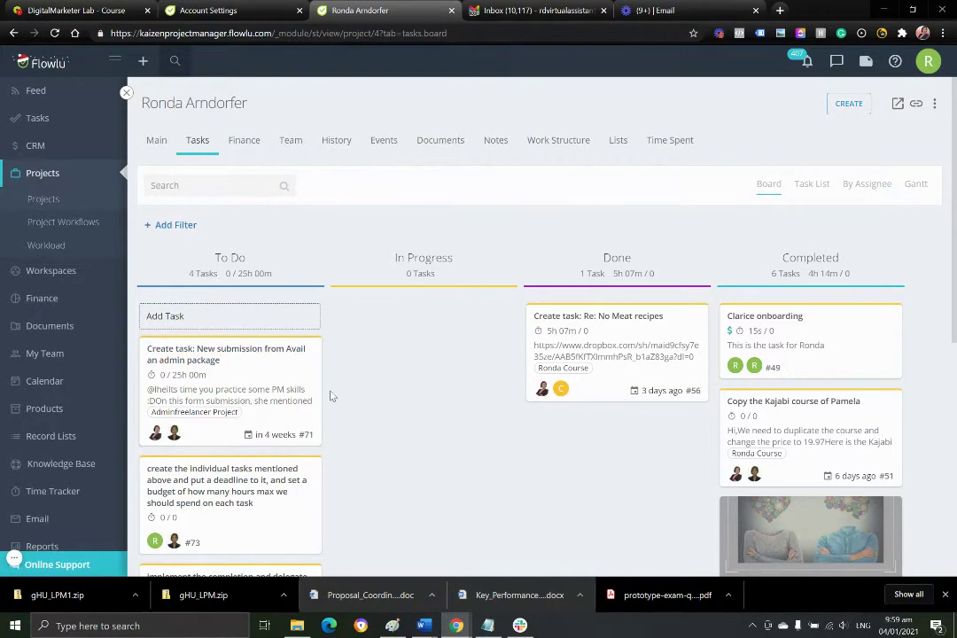
pyautogui.click(248, 149)
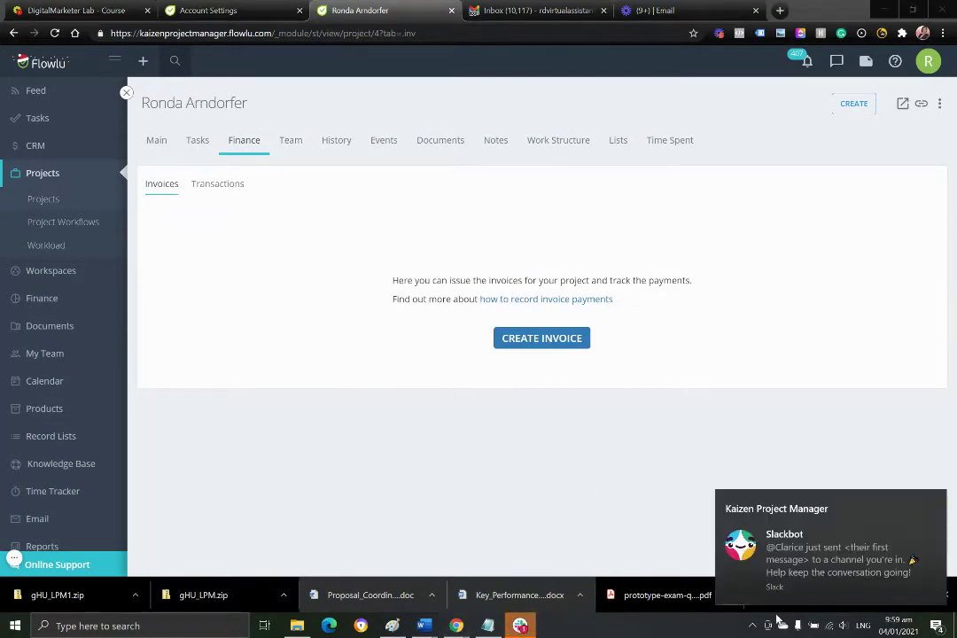
pyautogui.click(933, 503)
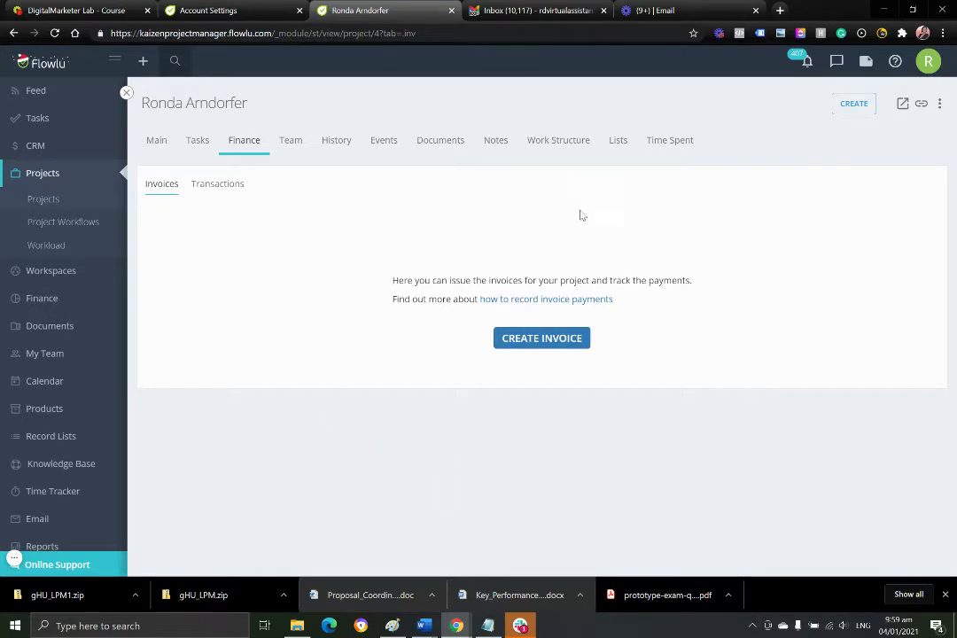
# Step: Look at the project's team members and read through its history of events
pyautogui.click(294, 144)
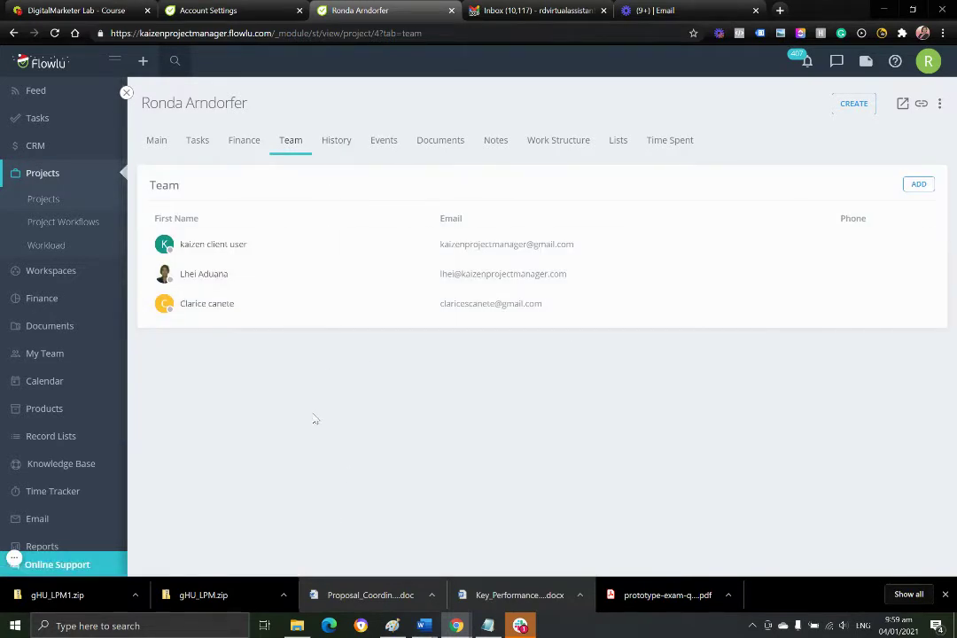
pyautogui.click(342, 151)
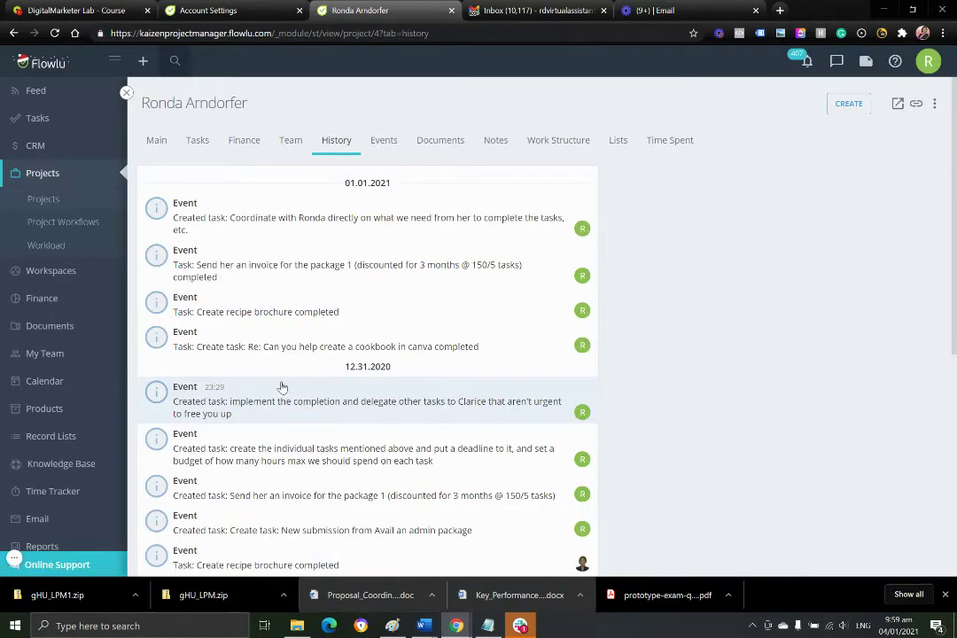
pyautogui.scroll(-4, 292, 390)
pyautogui.scroll(5, 297, 387)
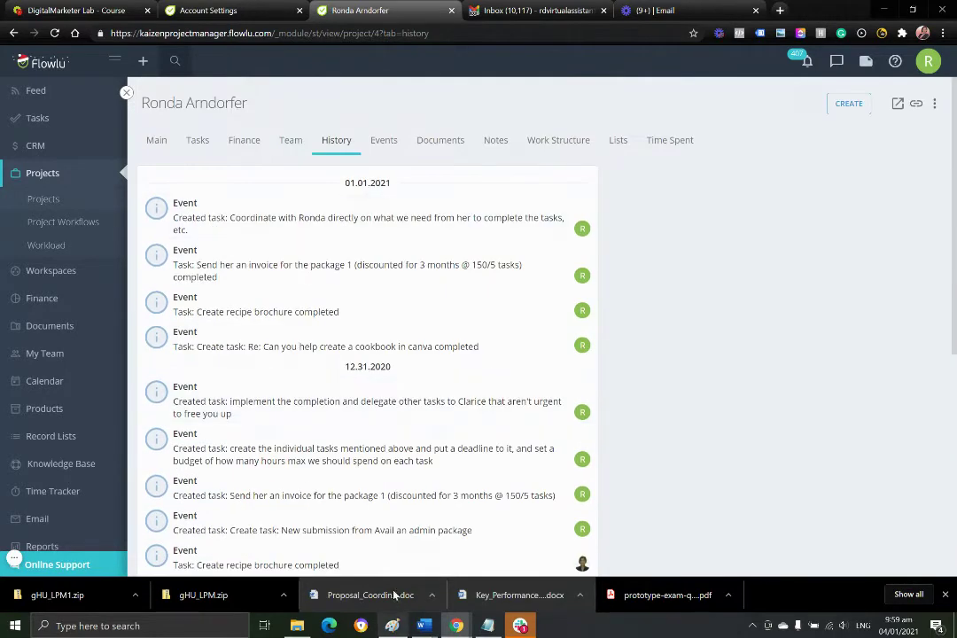
# Step: Check the options for adding linked events to the project and view its documents
pyautogui.click(390, 147)
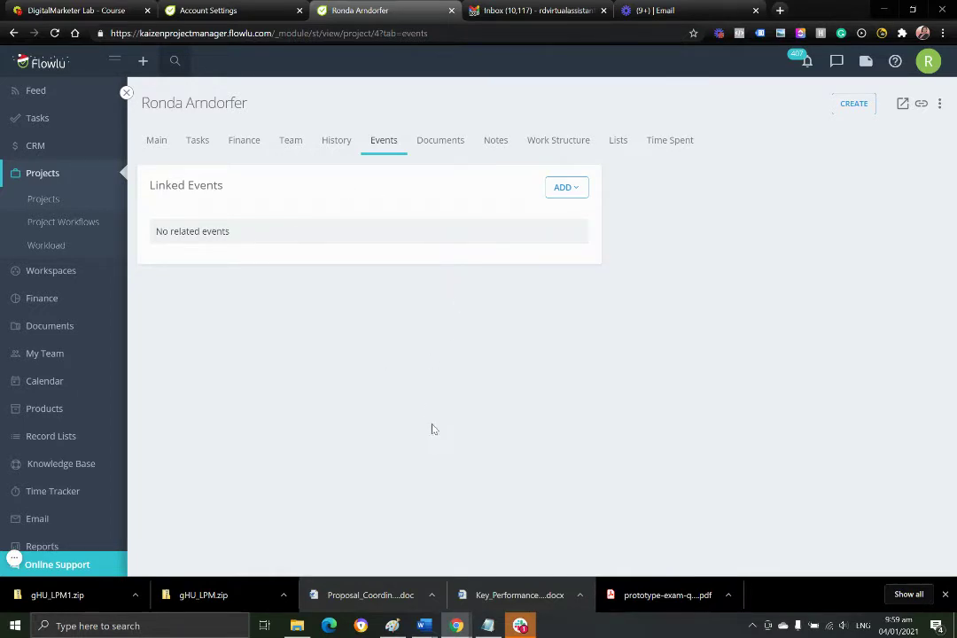
pyautogui.click(437, 141)
pyautogui.click(389, 147)
pyautogui.click(568, 188)
pyautogui.click(446, 144)
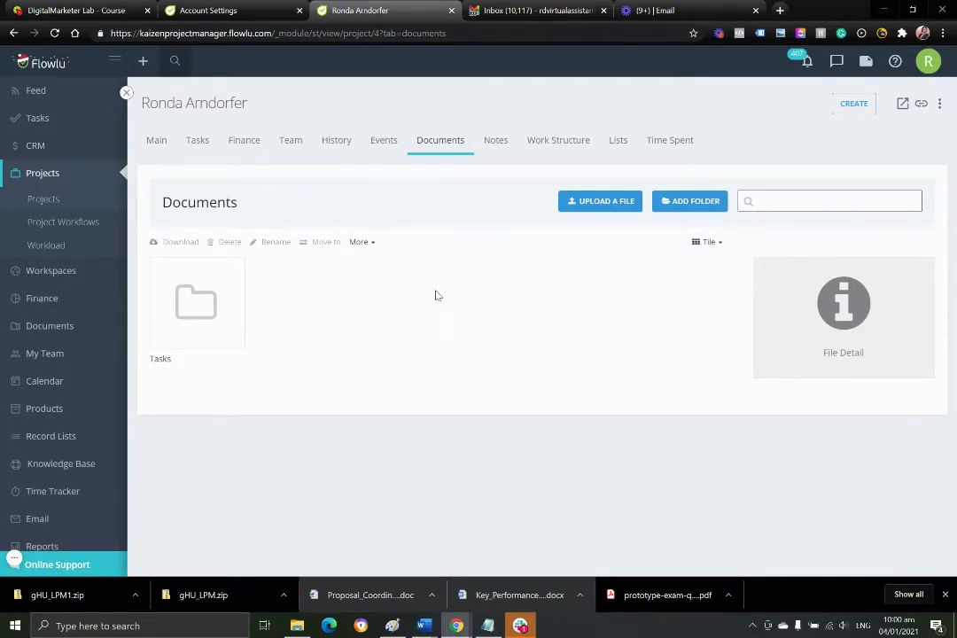
# Step: Look through the project's notes, work structure and record lists sections
pyautogui.click(502, 138)
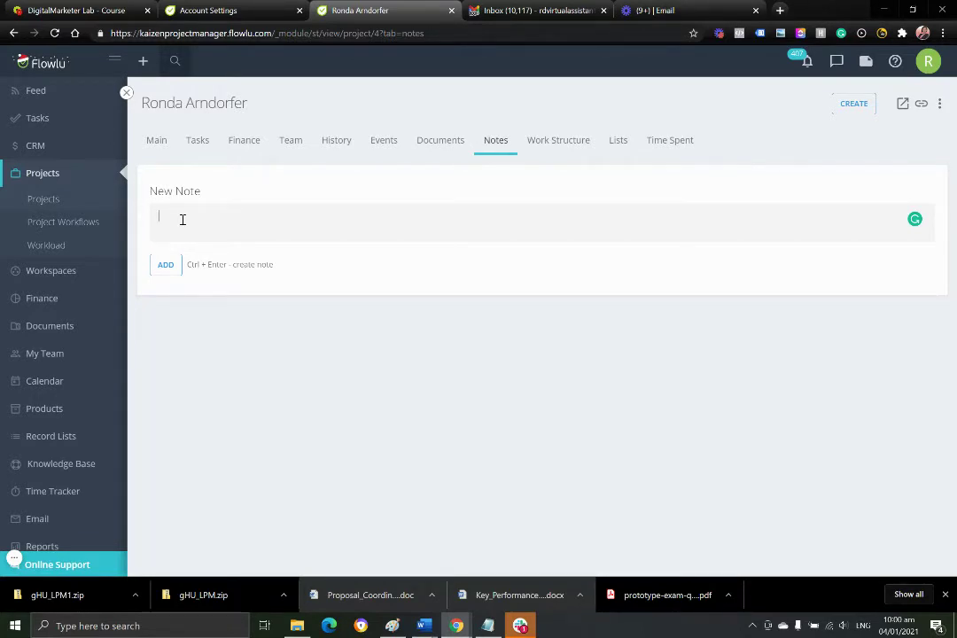
pyautogui.click(183, 220)
pyautogui.click(557, 142)
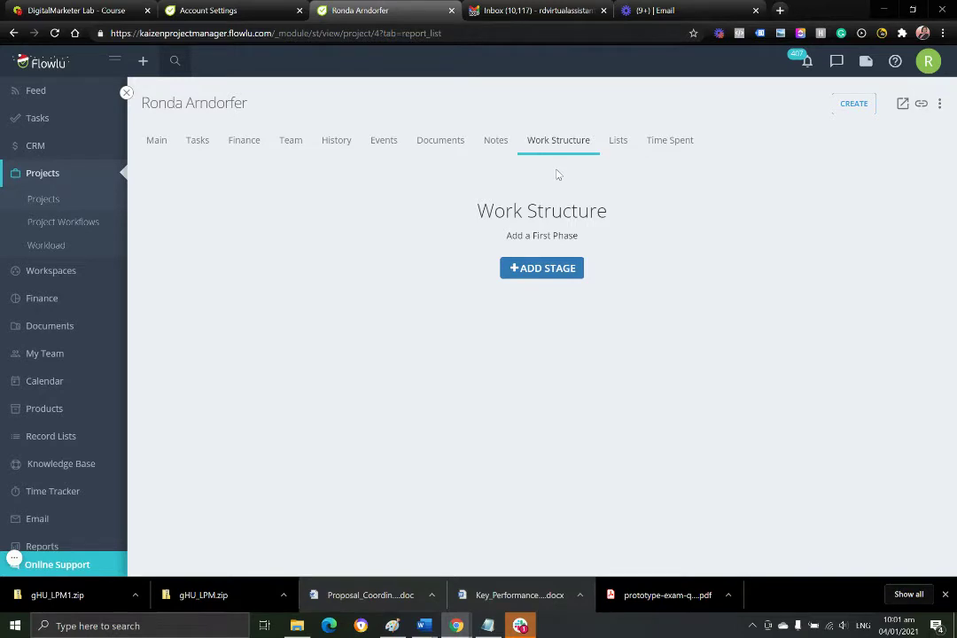
pyautogui.click(616, 141)
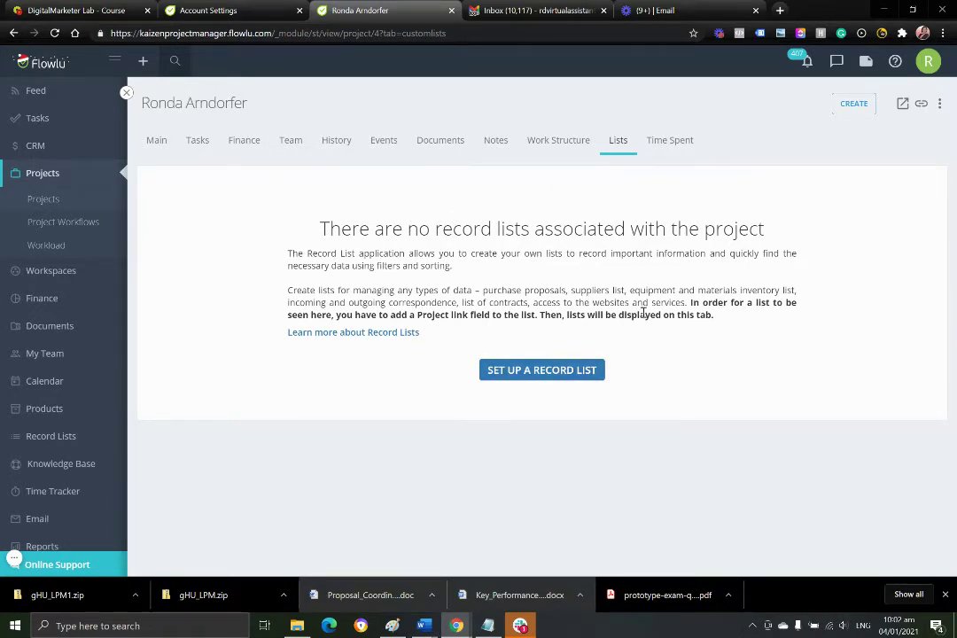
# Step: Review the project's time spent entries, inspect the 15s entry's note and close it without saving
pyautogui.click(675, 142)
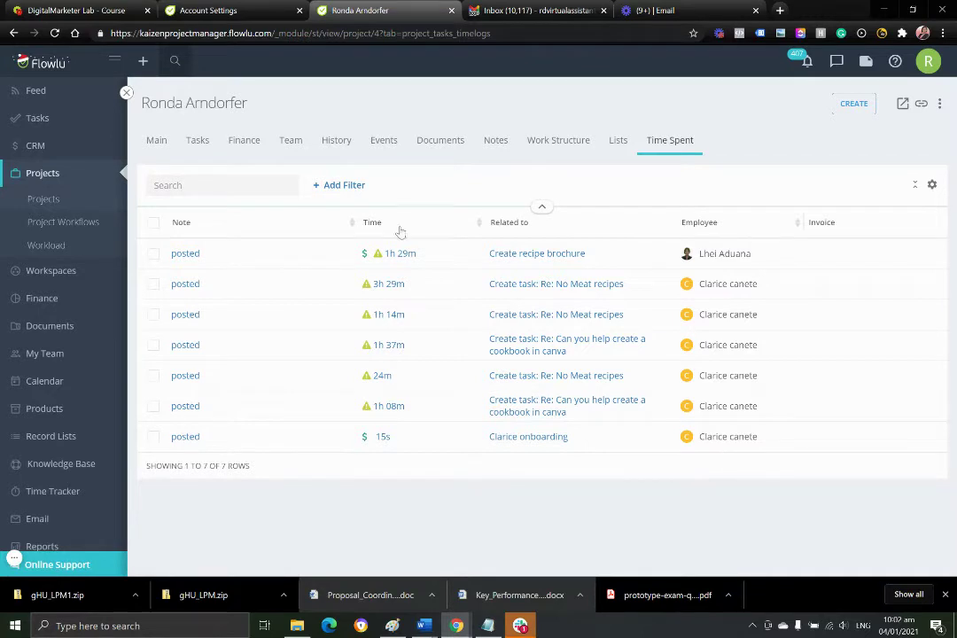
pyautogui.click(185, 437)
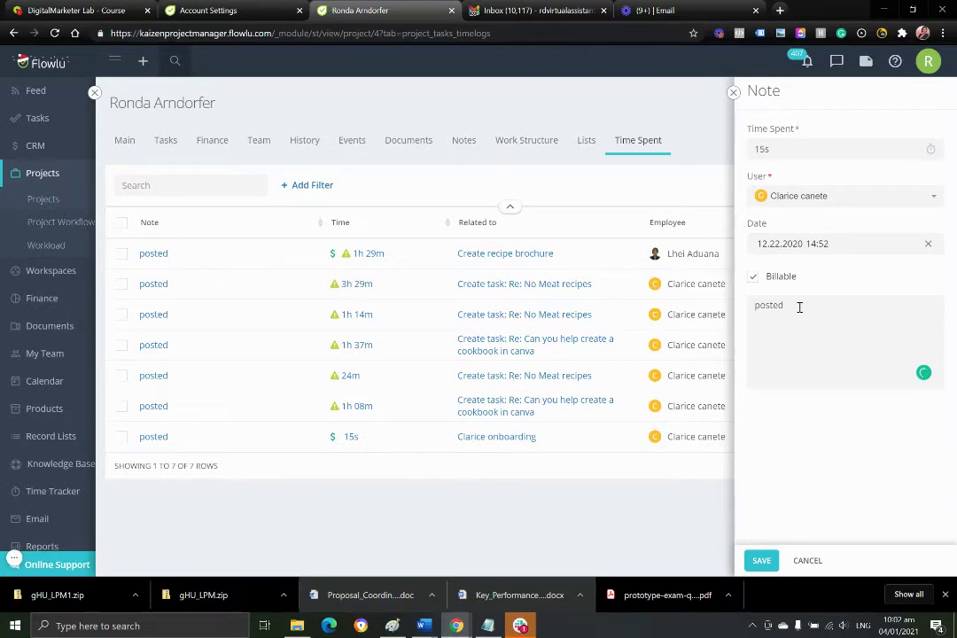
pyautogui.click(734, 93)
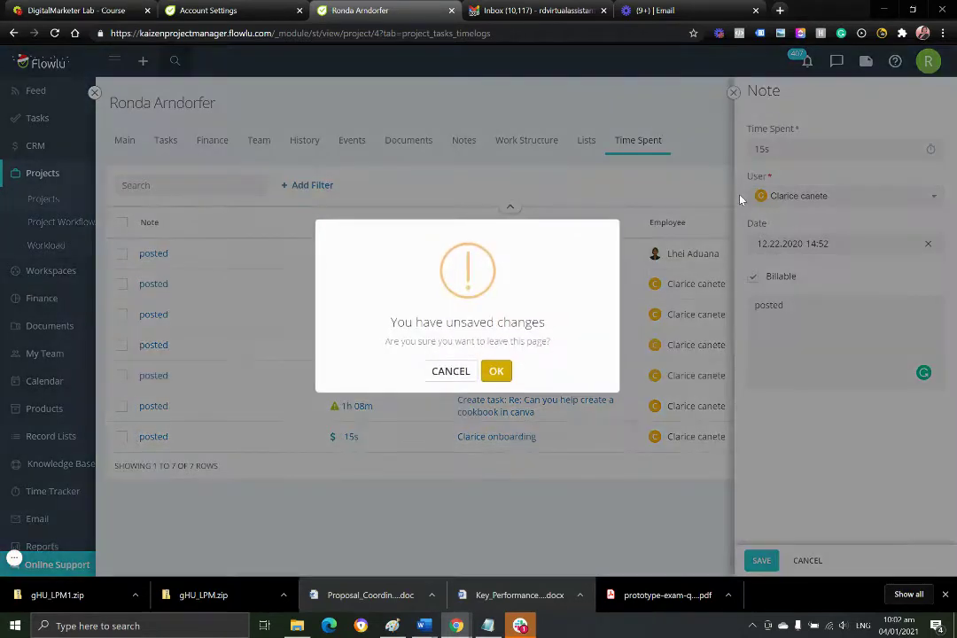
pyautogui.click(495, 370)
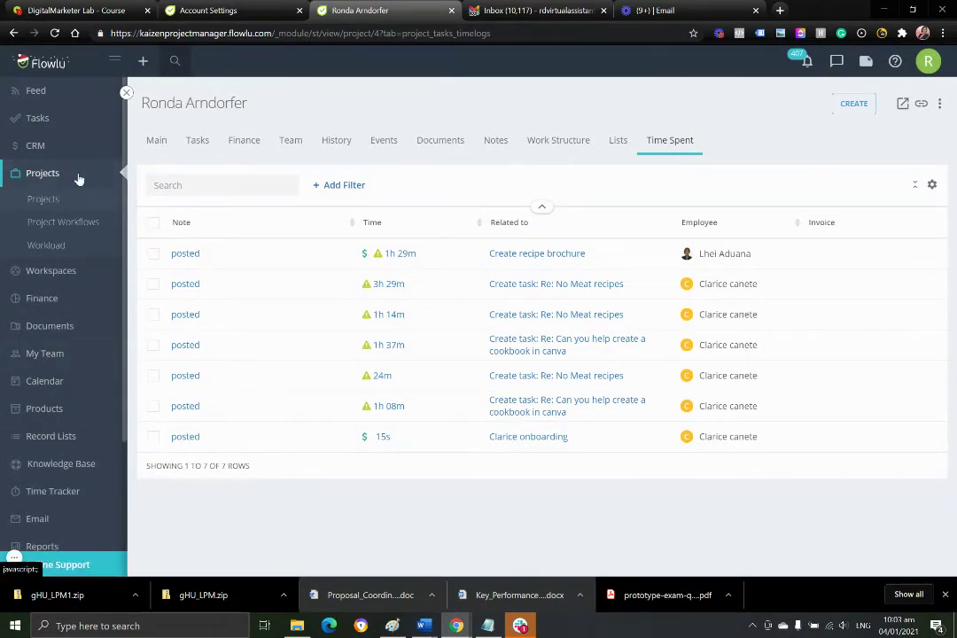
# Step: View the project workflows page
pyautogui.click(76, 228)
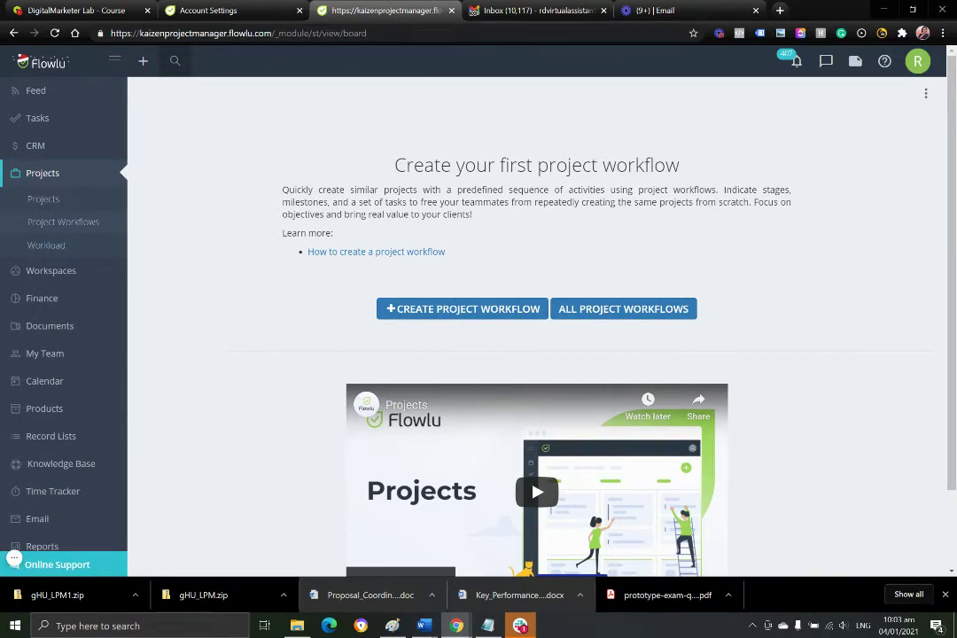
# Step: View the projects workload board and the projects in the INTERNAL PROJECT workspace, returning to the workspaces overview
pyautogui.click(49, 249)
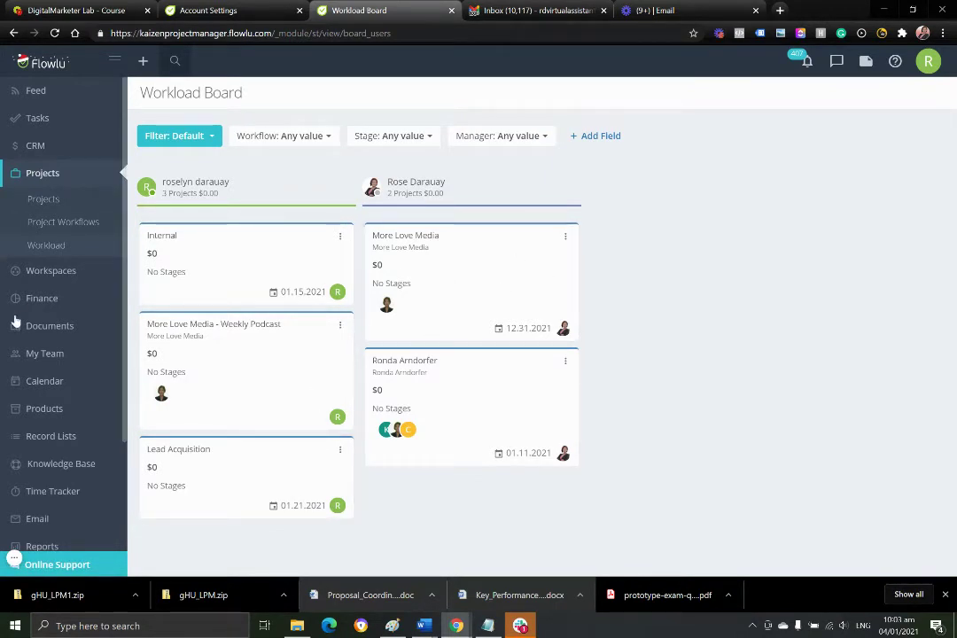
pyautogui.click(20, 273)
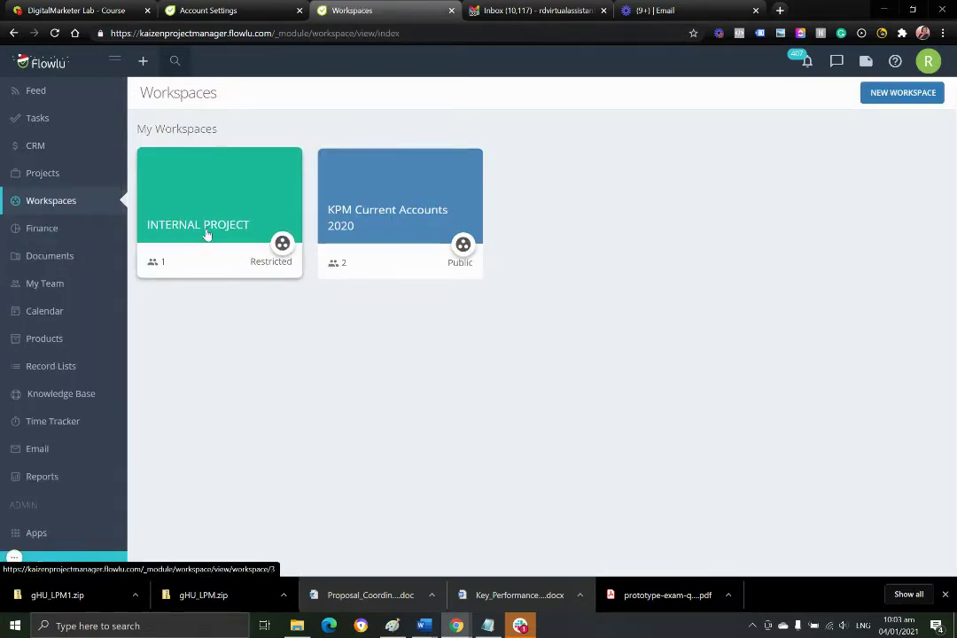
pyautogui.click(205, 200)
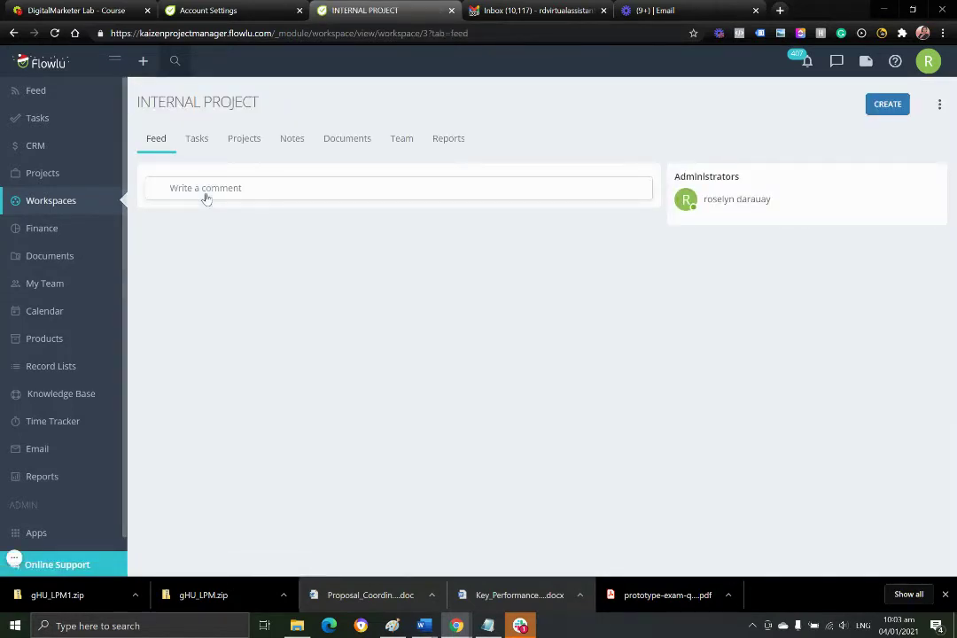
pyautogui.click(247, 142)
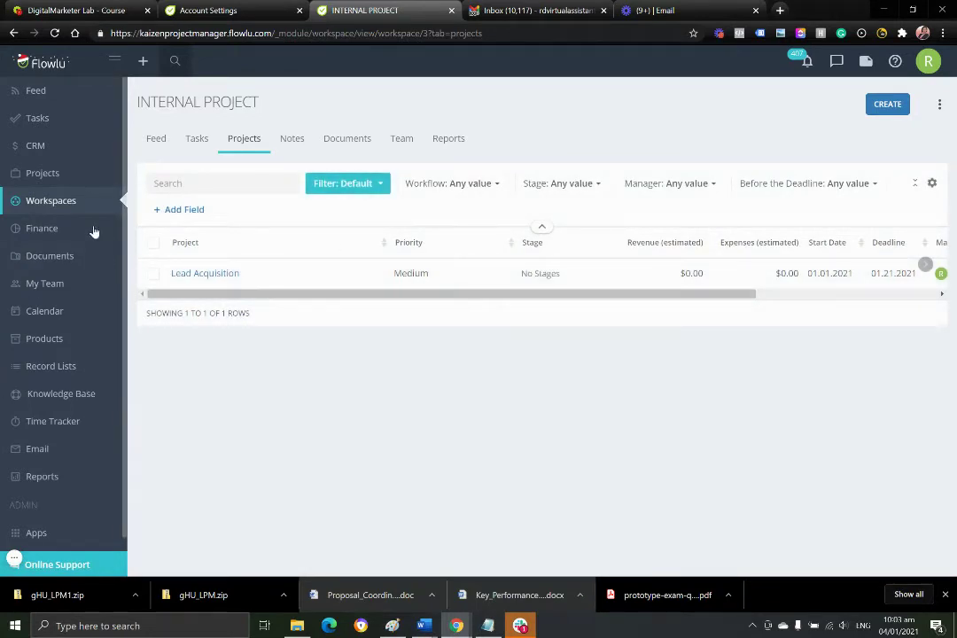
pyautogui.click(51, 201)
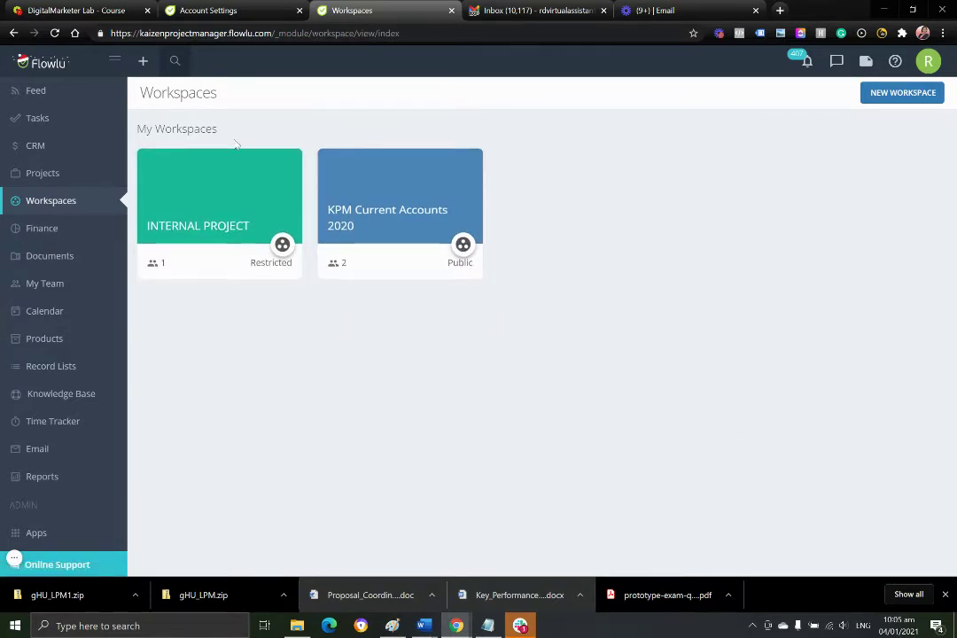
# Step: View the Finance invoices list and bring up a blank invoice form, closing it without saving
pyautogui.click(41, 230)
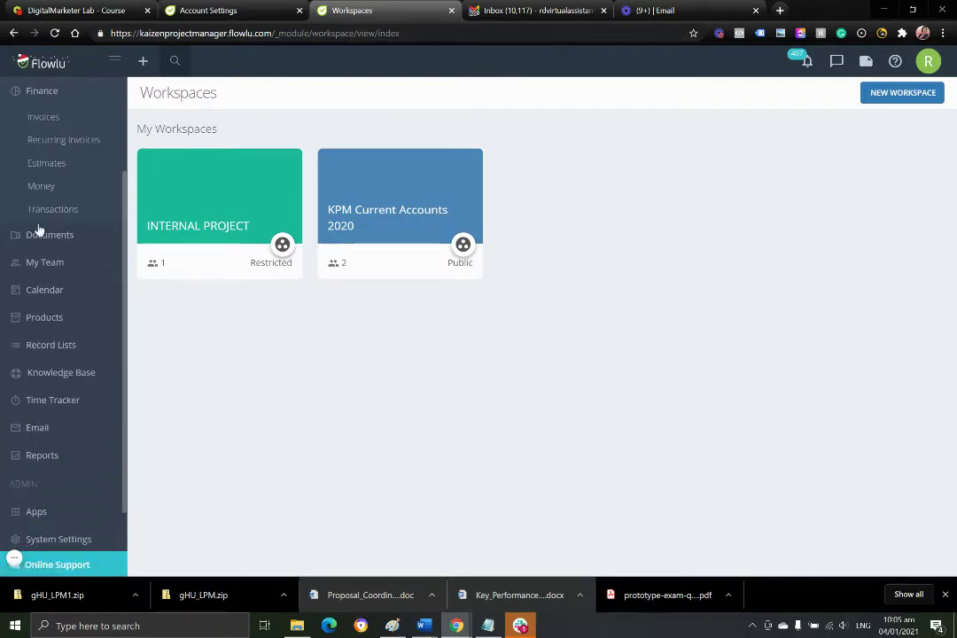
pyautogui.scroll(3, 38, 231)
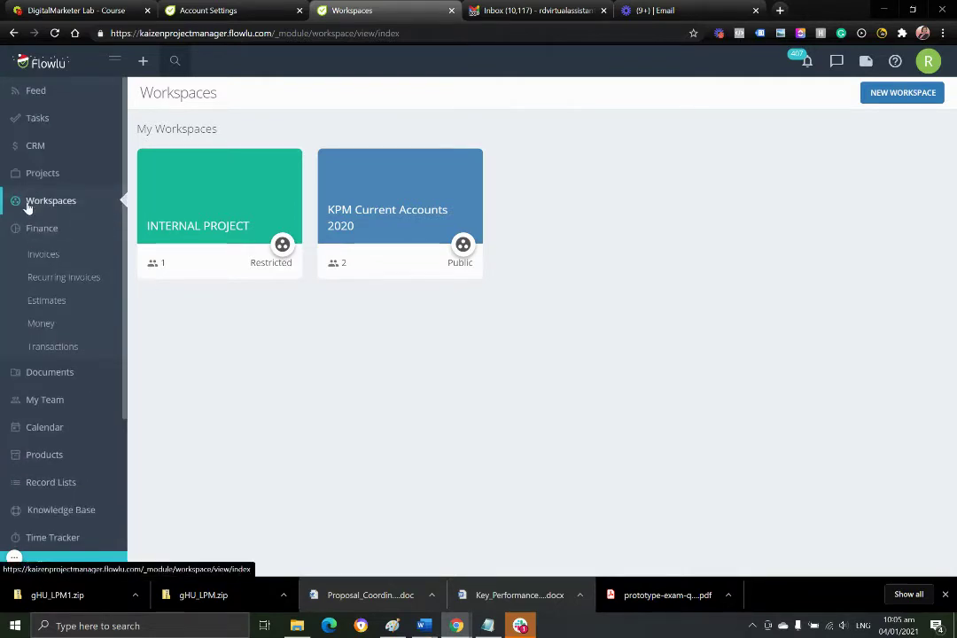
pyautogui.click(64, 257)
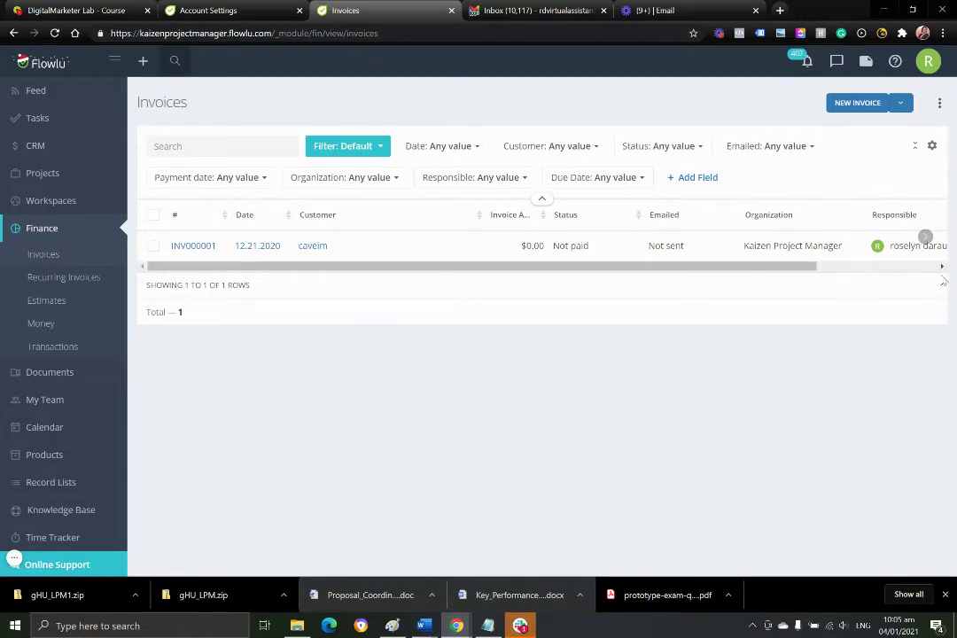
pyautogui.click(857, 103)
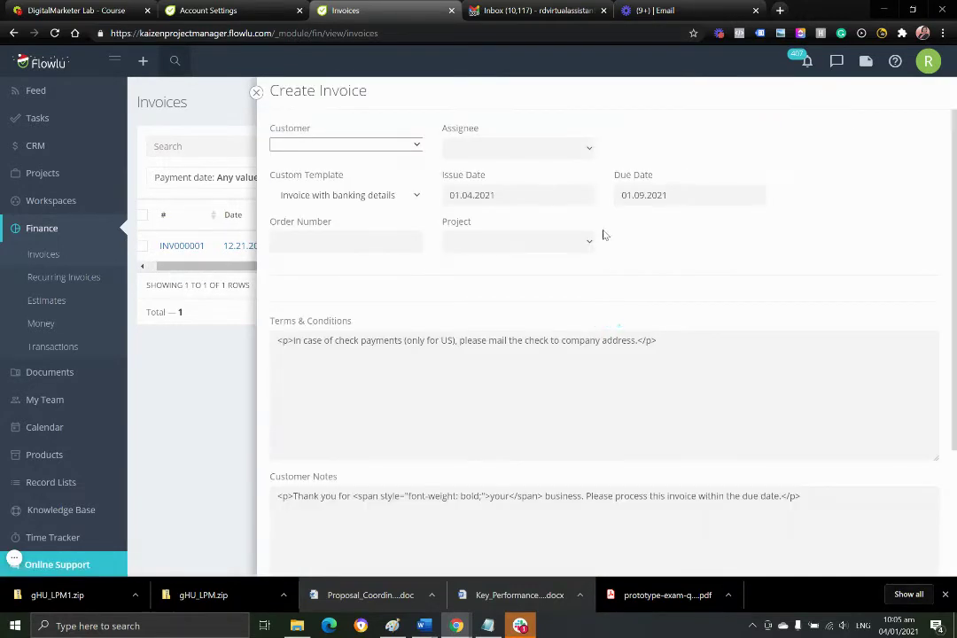
pyautogui.click(256, 94)
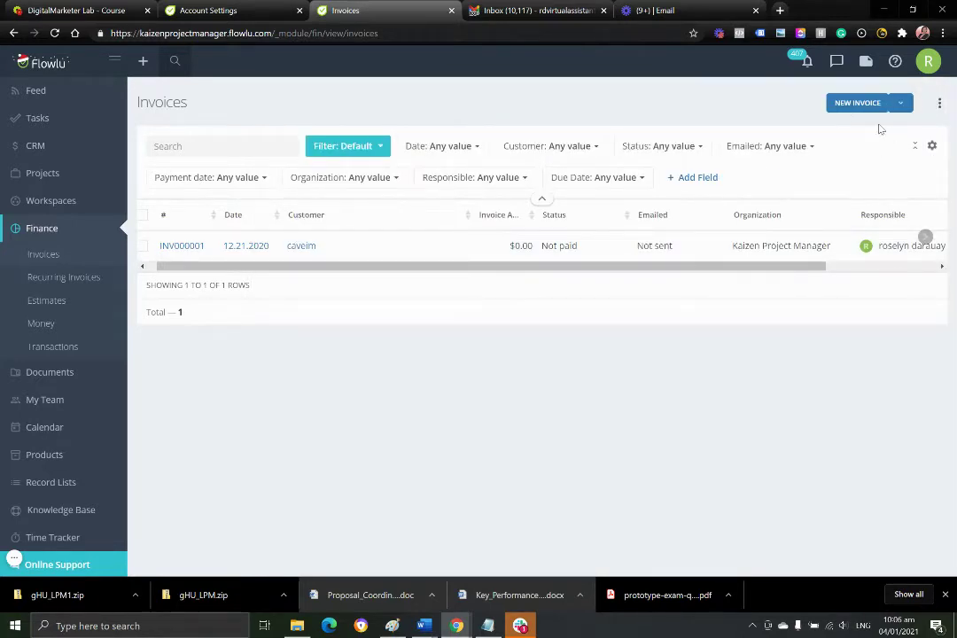
# Step: Examine a new invoice's customer and project choices, line items, terms and customer notes, closing the form without saving
pyautogui.click(852, 102)
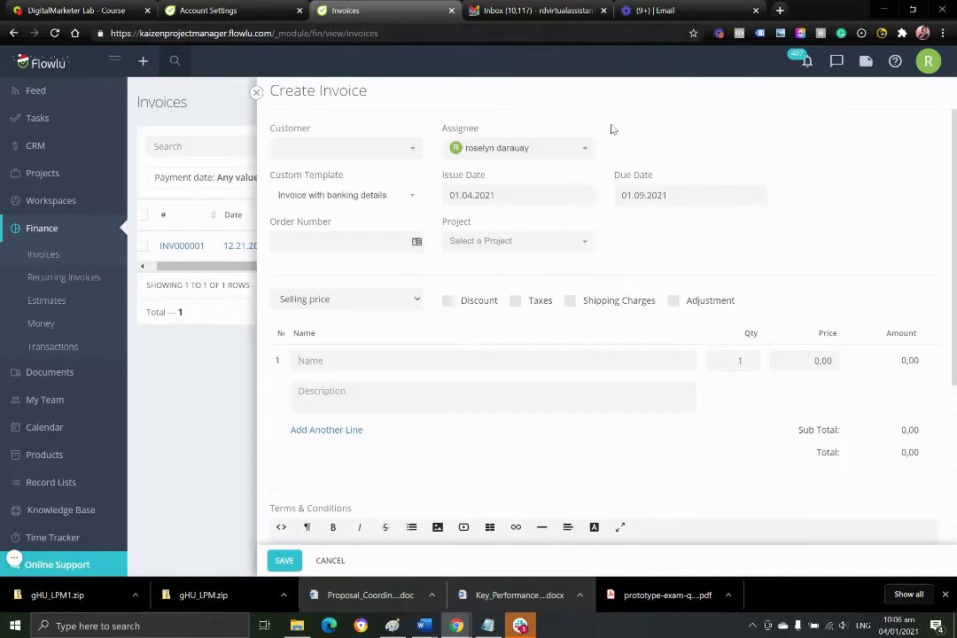
pyautogui.scroll(-4, 849, 281)
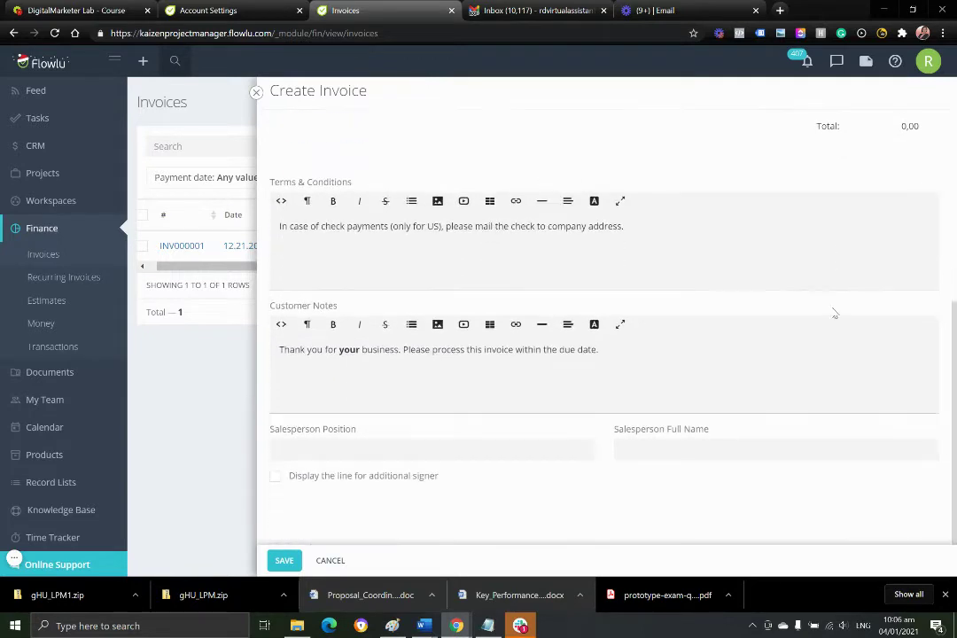
pyautogui.scroll(5, 693, 403)
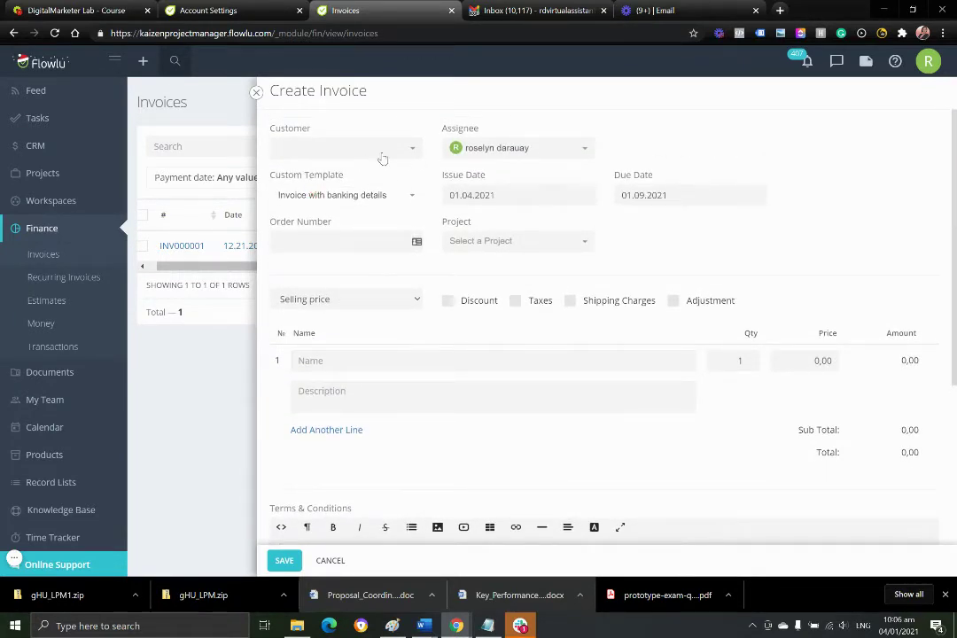
pyautogui.click(381, 152)
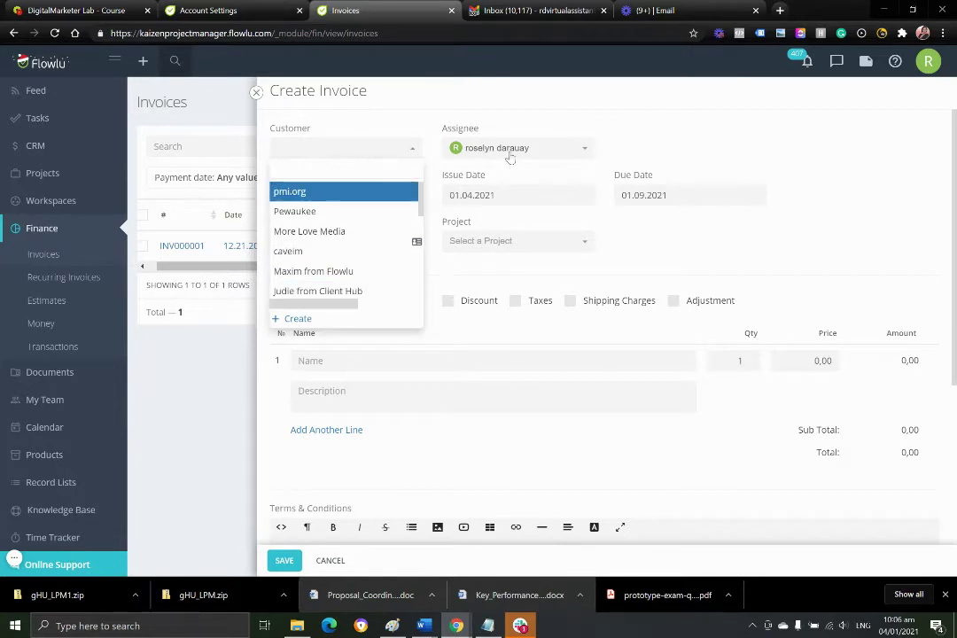
pyautogui.click(732, 146)
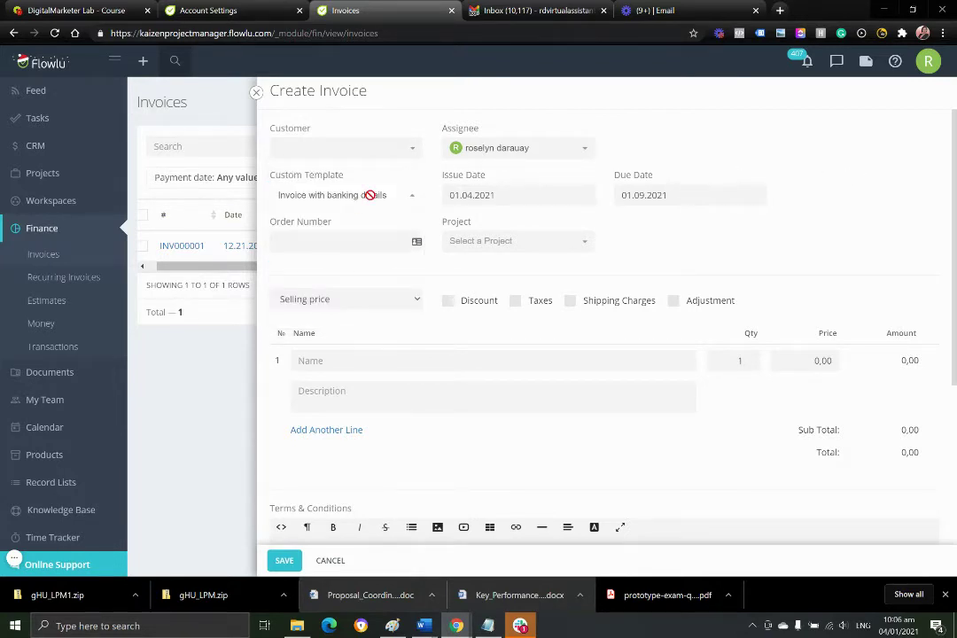
pyautogui.click(369, 244)
pyautogui.click(547, 245)
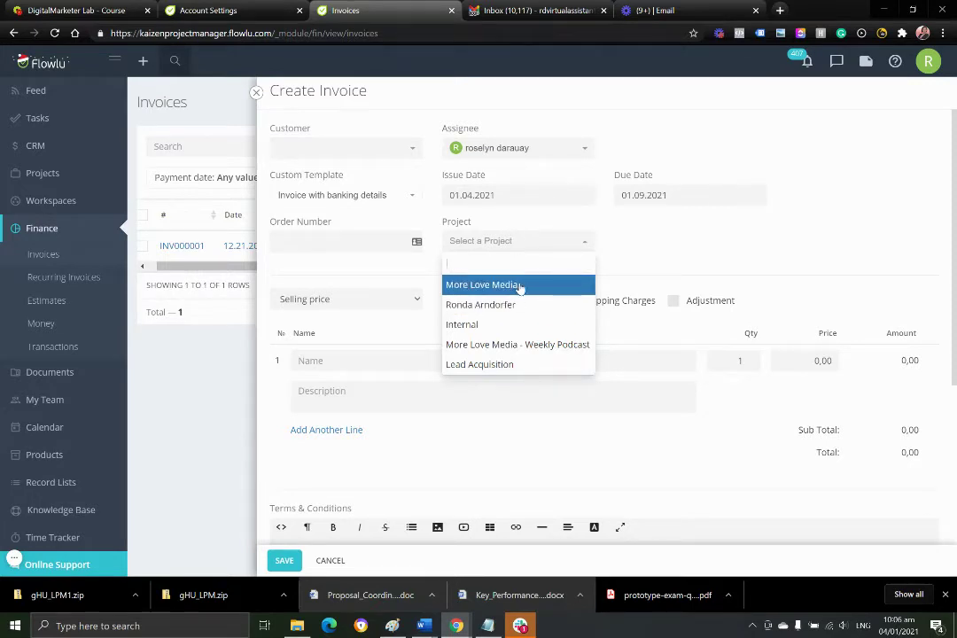
pyautogui.click(758, 254)
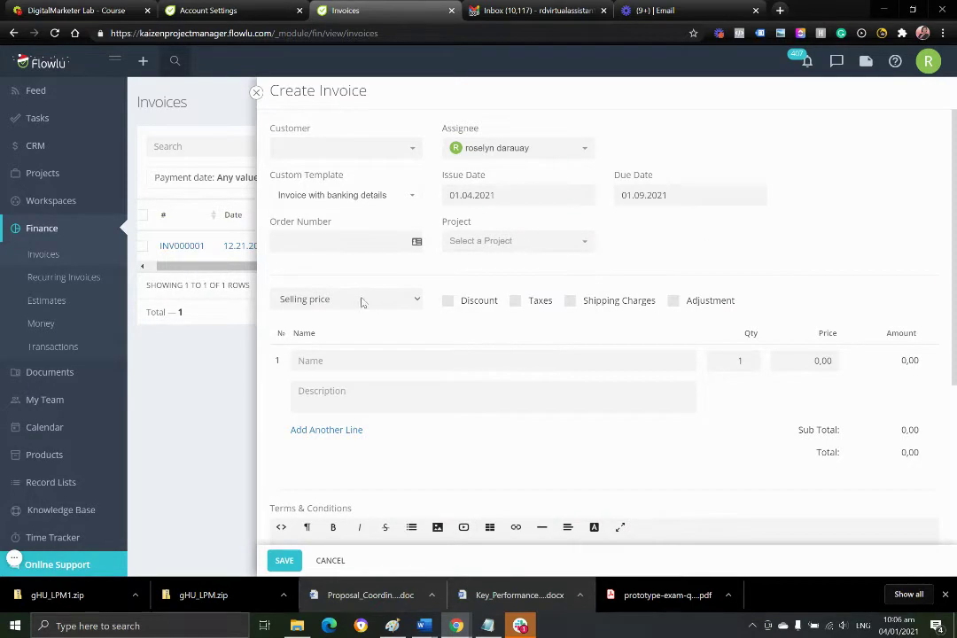
pyautogui.scroll(-4, 405, 251)
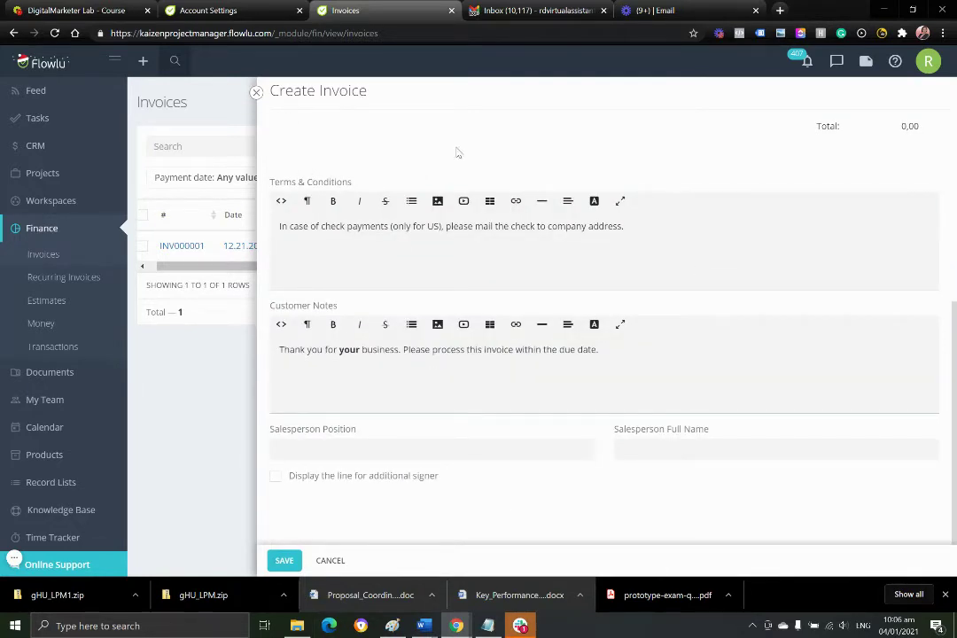
pyautogui.scroll(4, 549, 158)
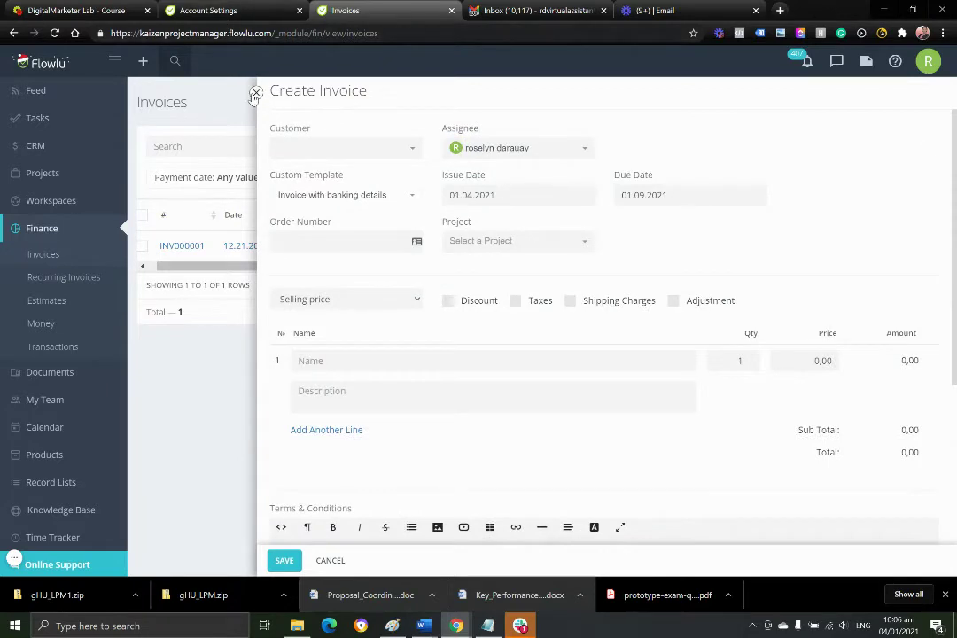
pyautogui.click(254, 92)
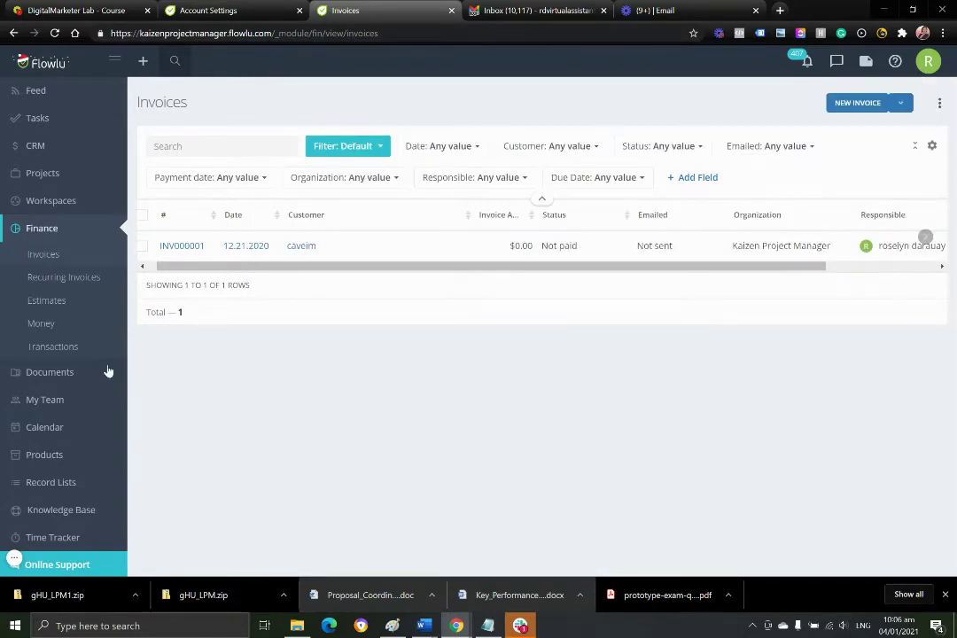
# Step: Look through the Finance pages for recurring invoices, estimates, money and transactions
pyautogui.click(56, 284)
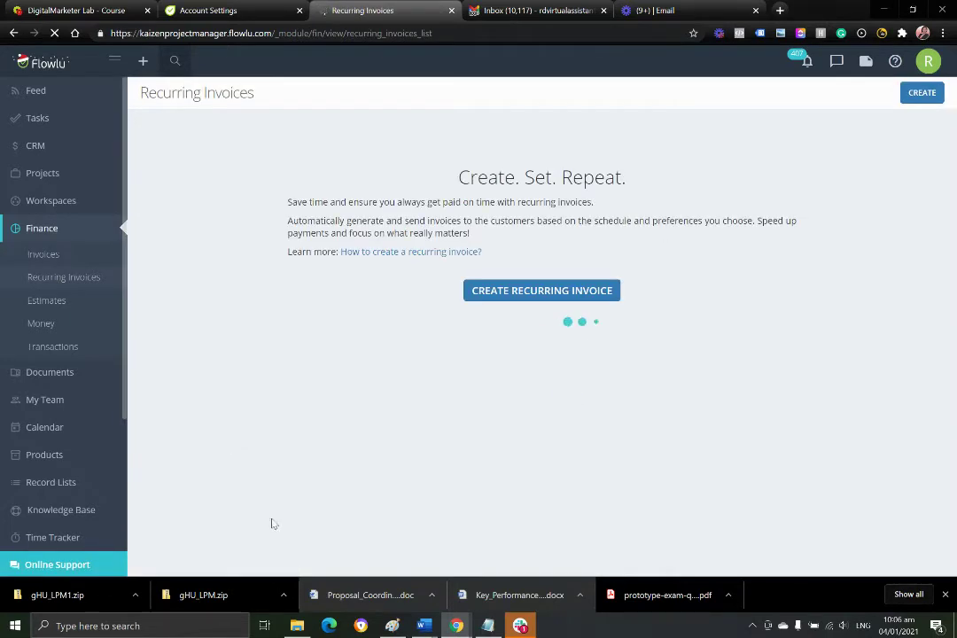
pyautogui.click(59, 306)
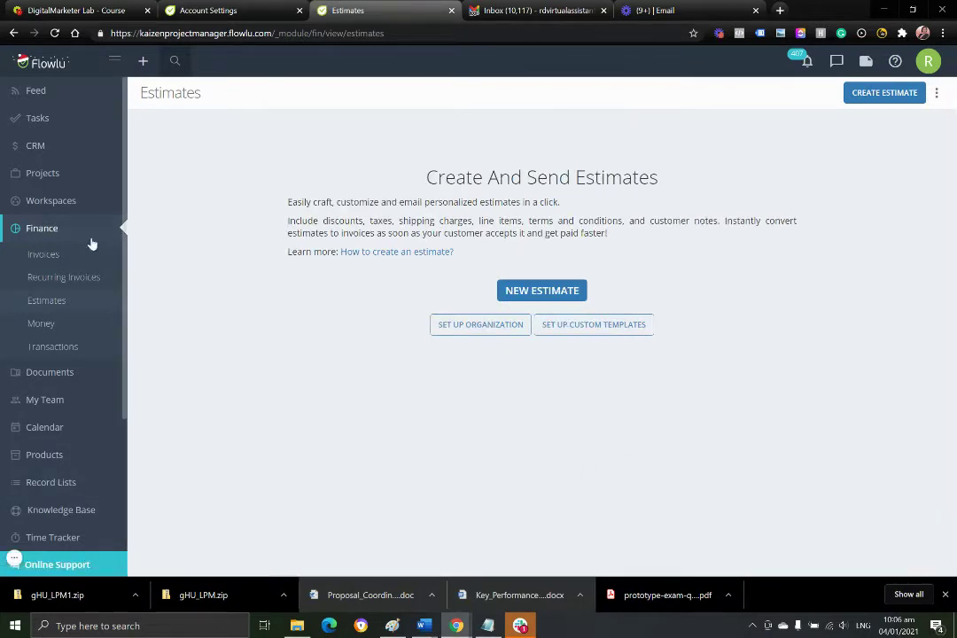
pyautogui.click(40, 325)
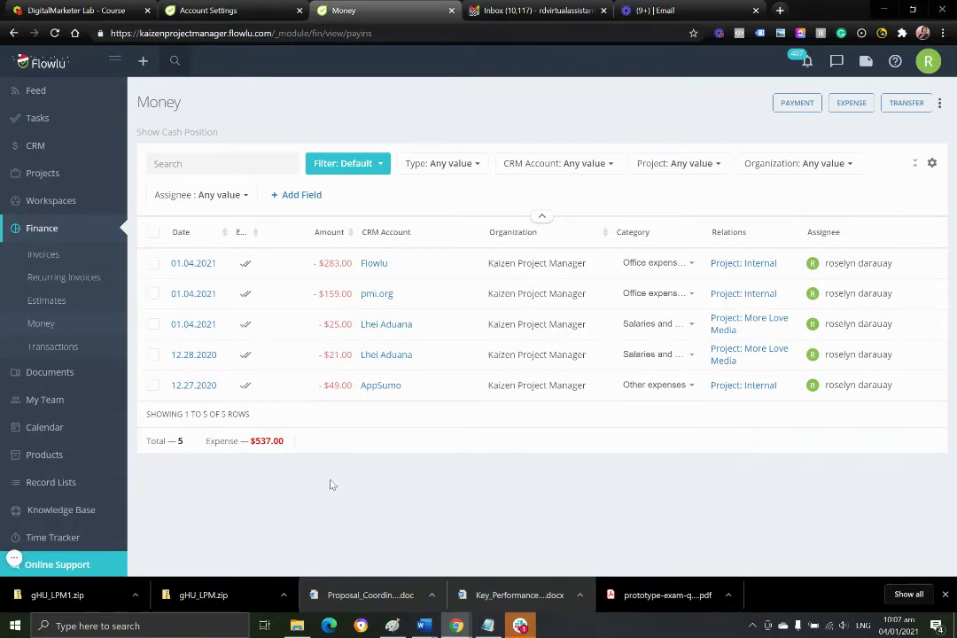
pyautogui.click(67, 348)
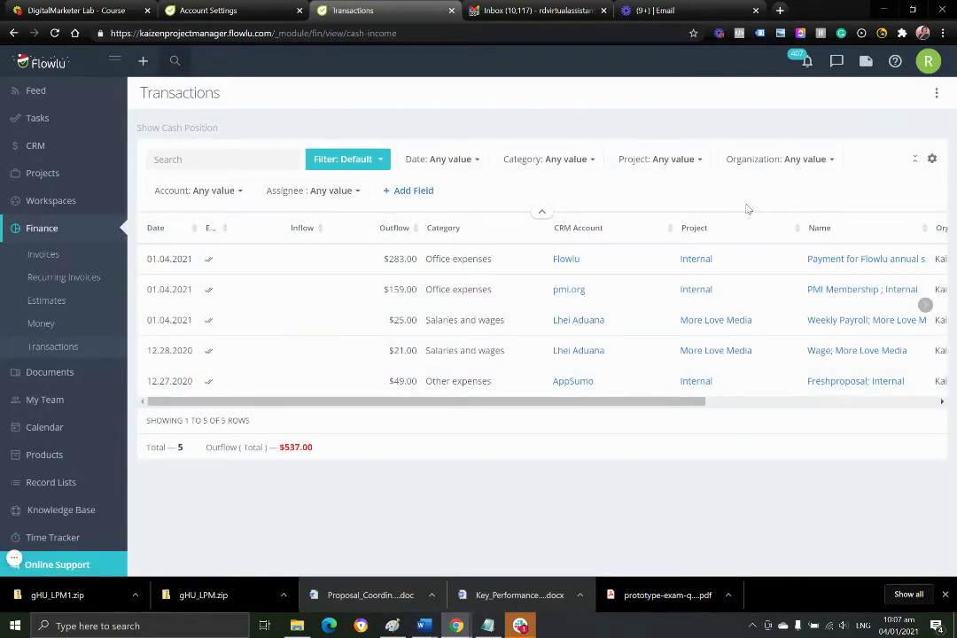
# Step: View the shared documents folder and check its page options and additional file actions
pyautogui.click(47, 377)
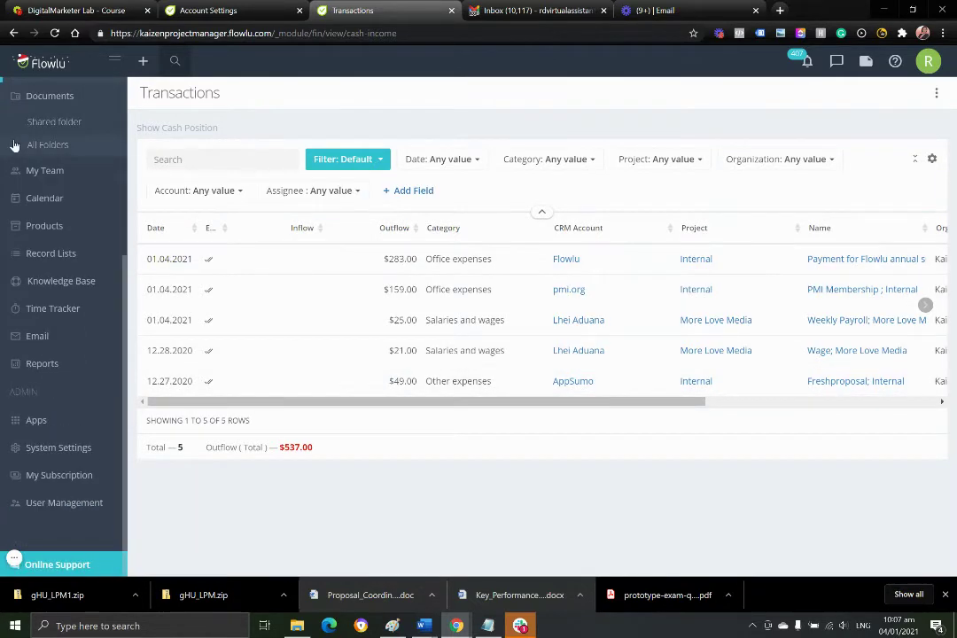
pyautogui.click(57, 124)
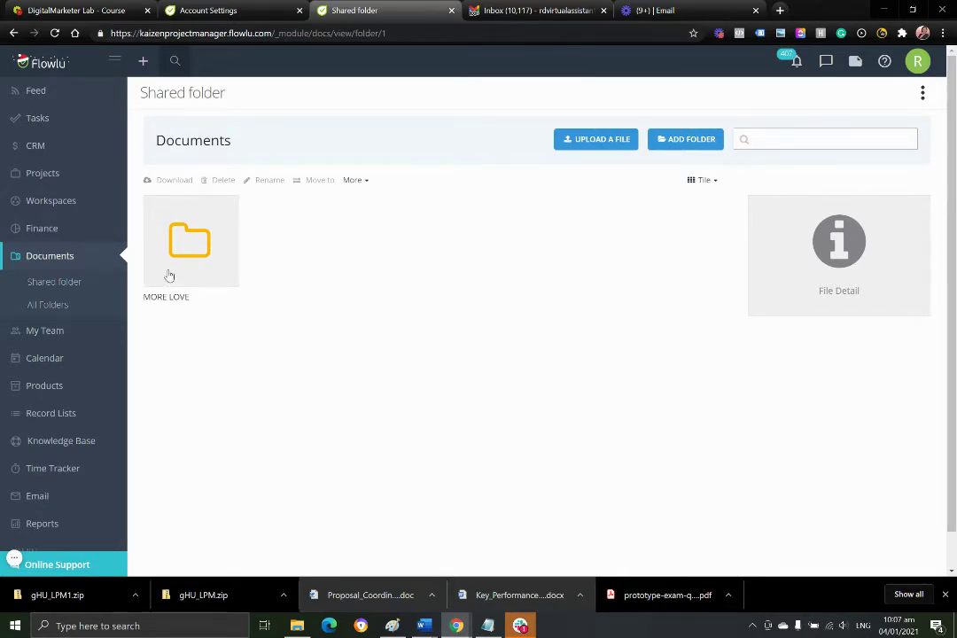
pyautogui.click(922, 94)
pyautogui.click(547, 409)
pyautogui.scroll(-1, 295, 265)
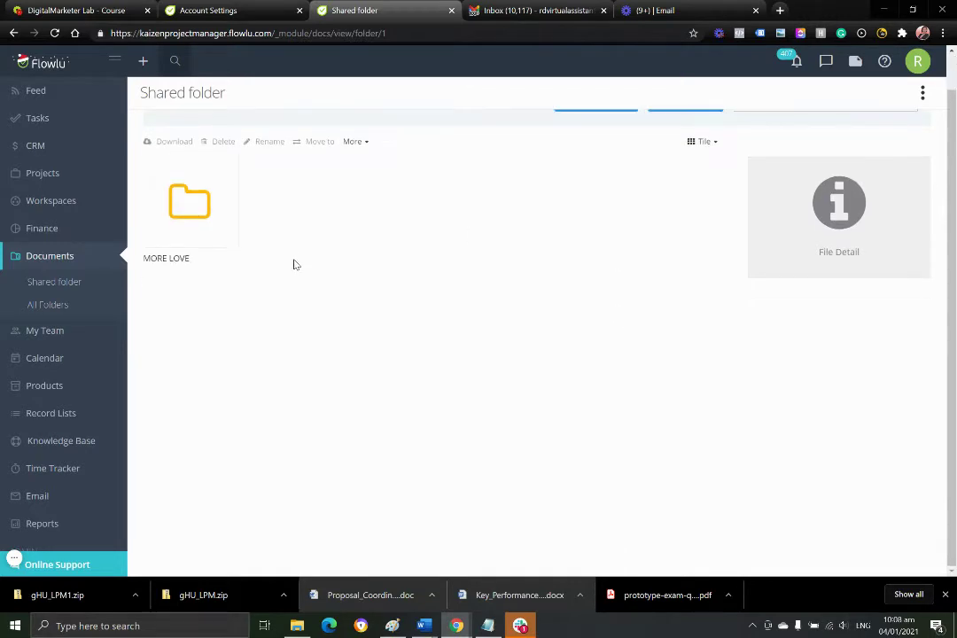
pyautogui.click(365, 144)
pyautogui.click(309, 228)
pyautogui.moveTo(222, 145); pyautogui.dragTo(218, 145)
pyautogui.scroll(1, 437, 414)
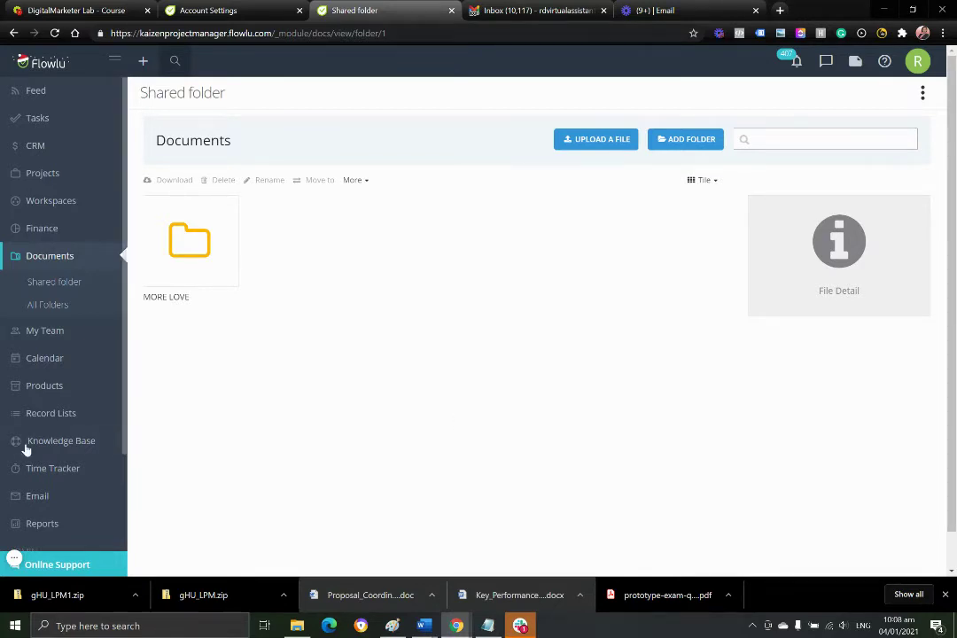
# Step: View the list of team members
pyautogui.scroll(-3, 65, 541)
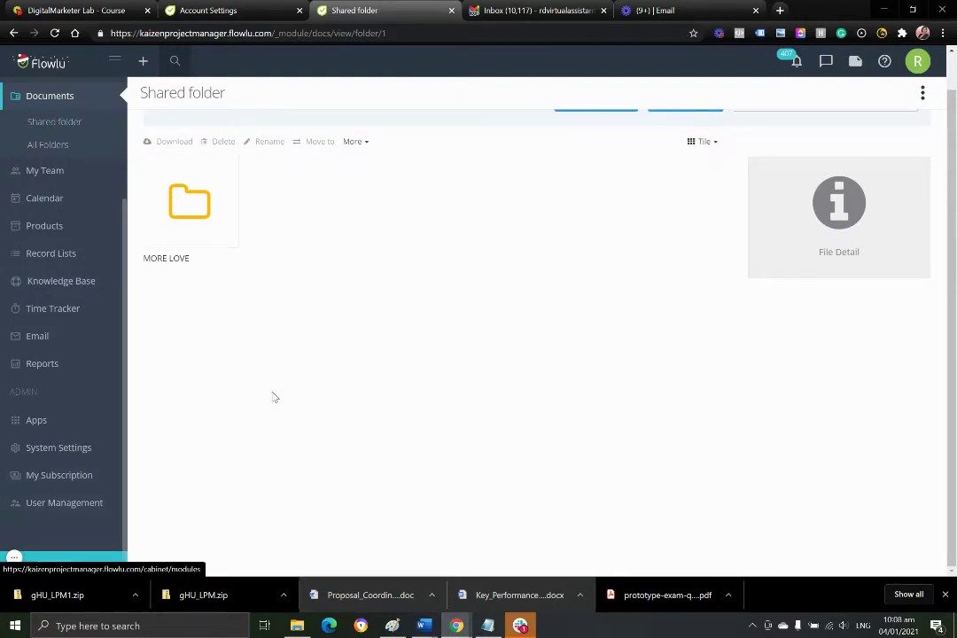
pyautogui.scroll(2, 271, 399)
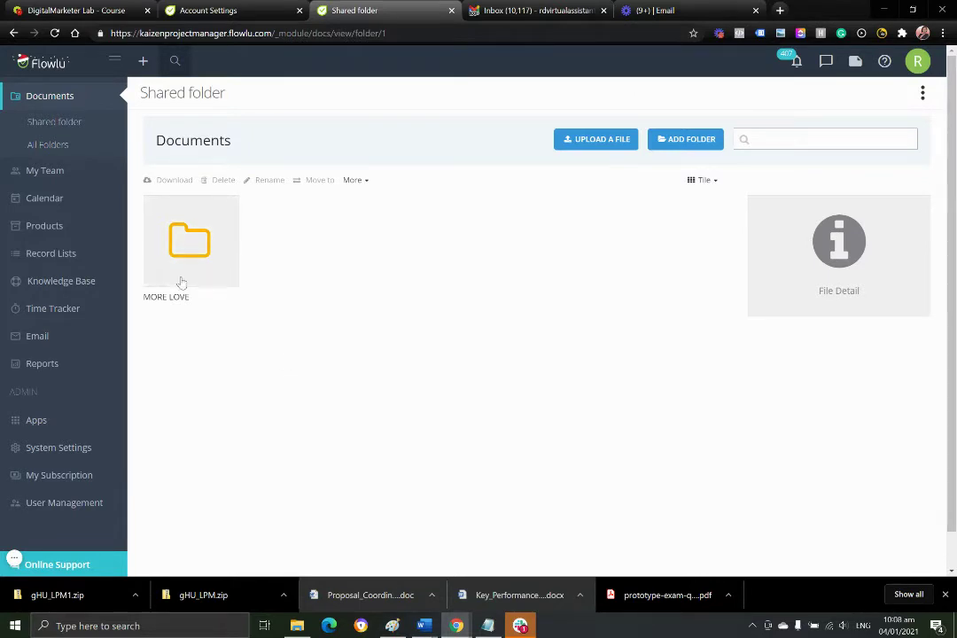
pyautogui.click(49, 181)
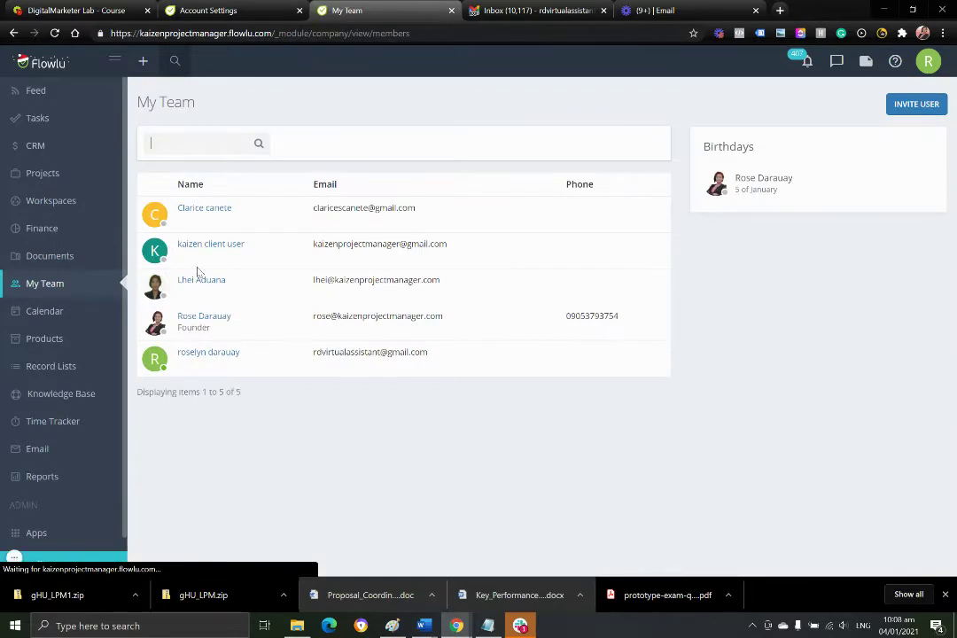
# Step: View the calendar, check its options for creating new entries and advance the month view to February
pyautogui.click(47, 309)
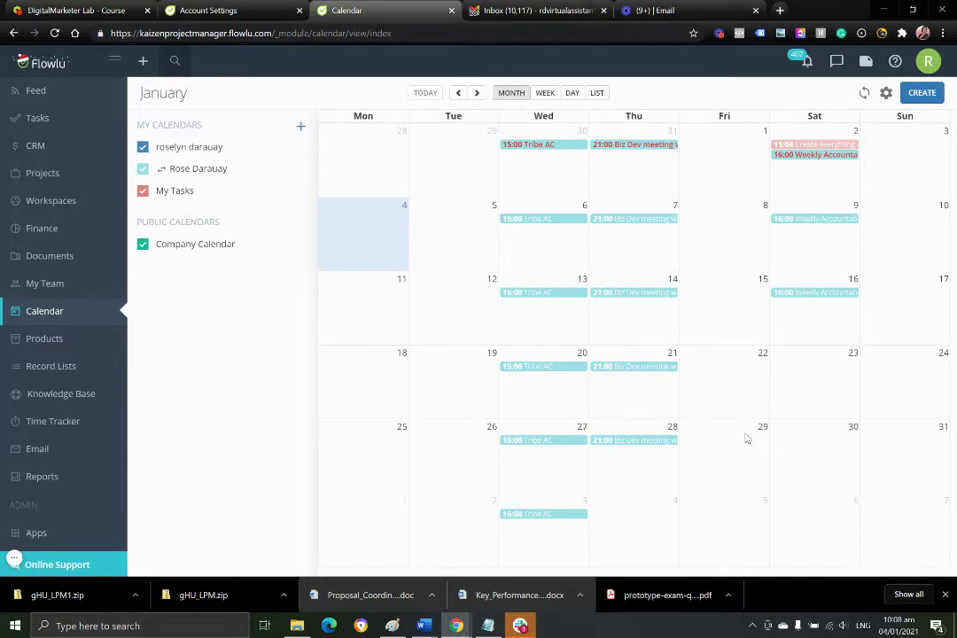
pyautogui.click(919, 93)
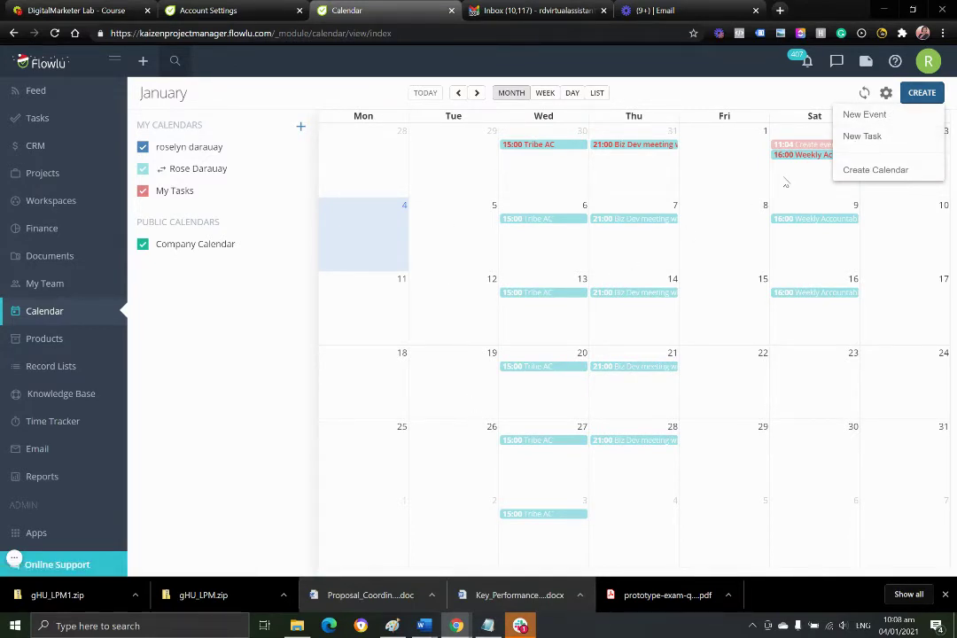
pyautogui.click(706, 93)
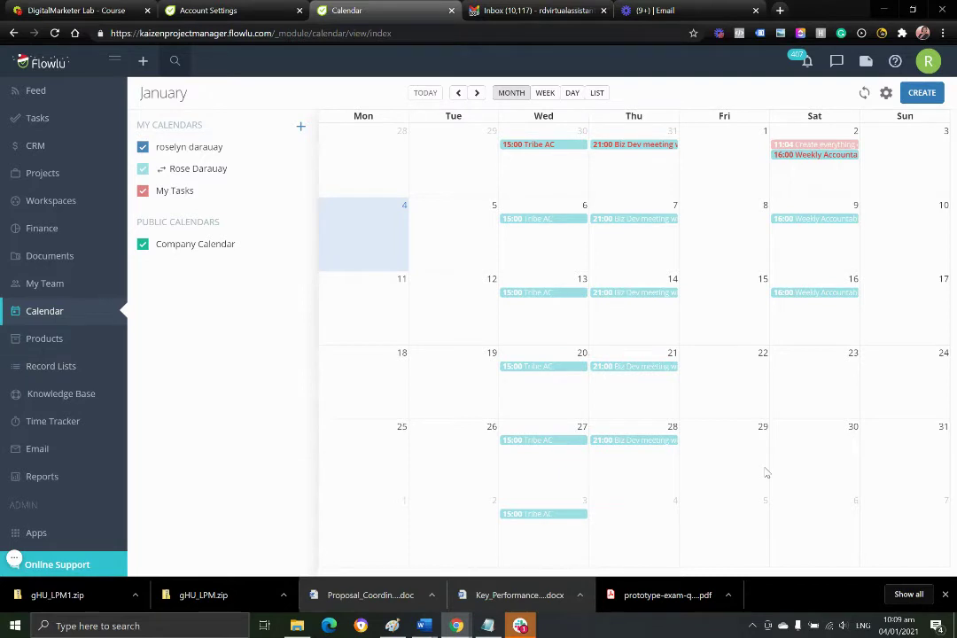
pyautogui.click(477, 92)
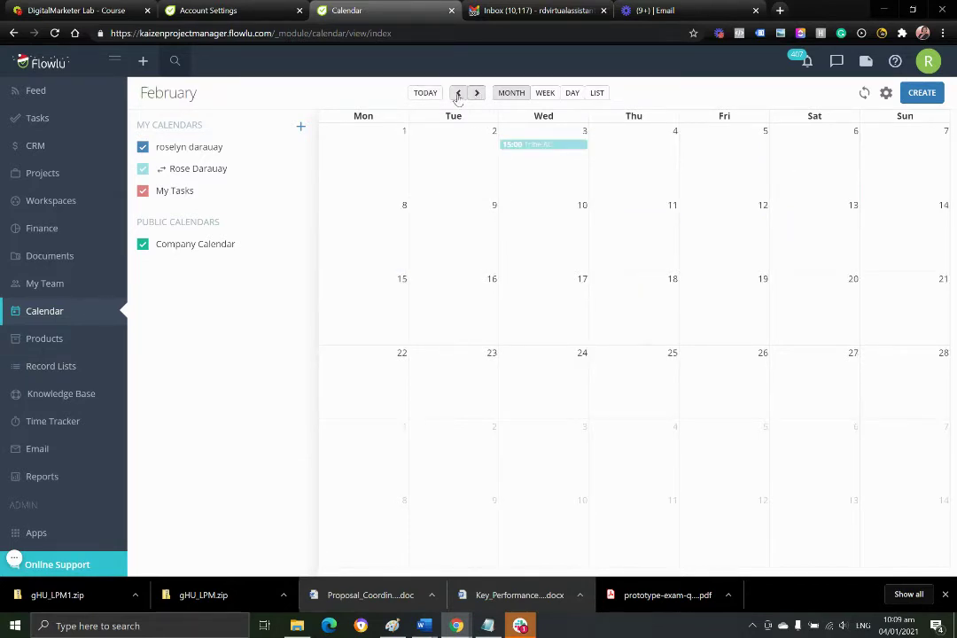
# Step: Browse the calendar's month view back to December and return to January
pyautogui.click(458, 94)
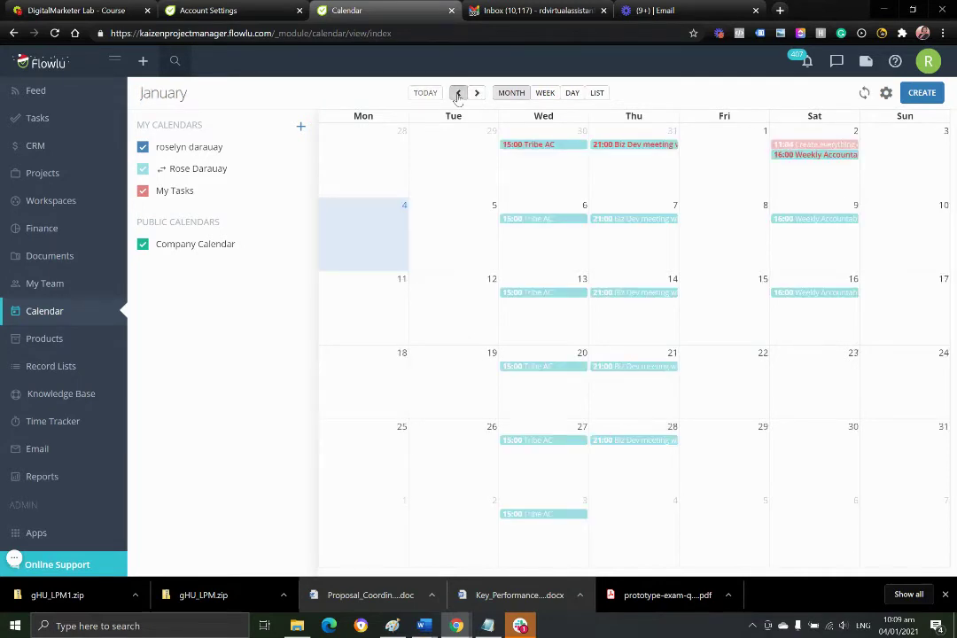
pyautogui.click(458, 94)
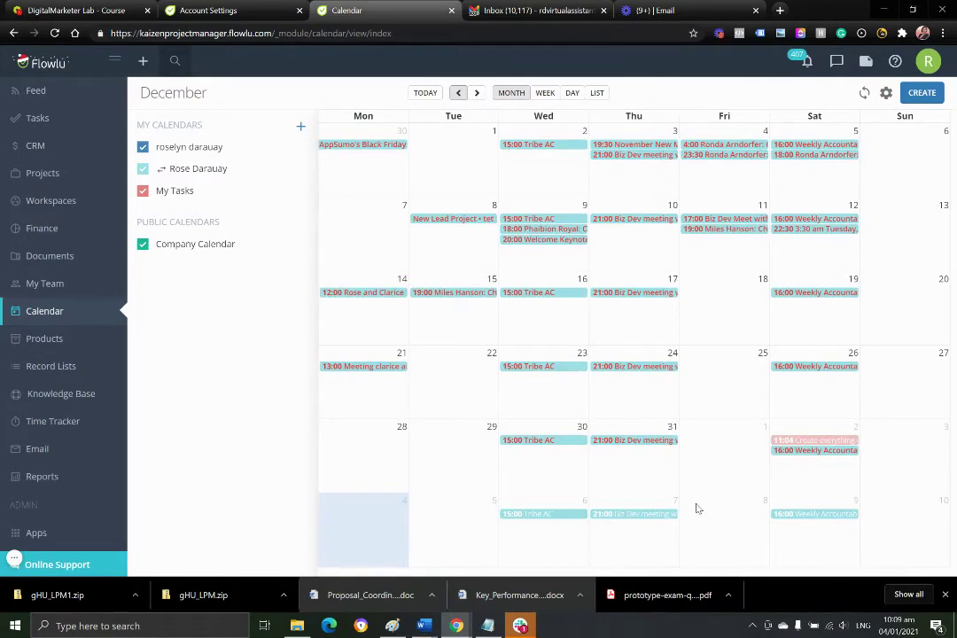
pyautogui.click(478, 95)
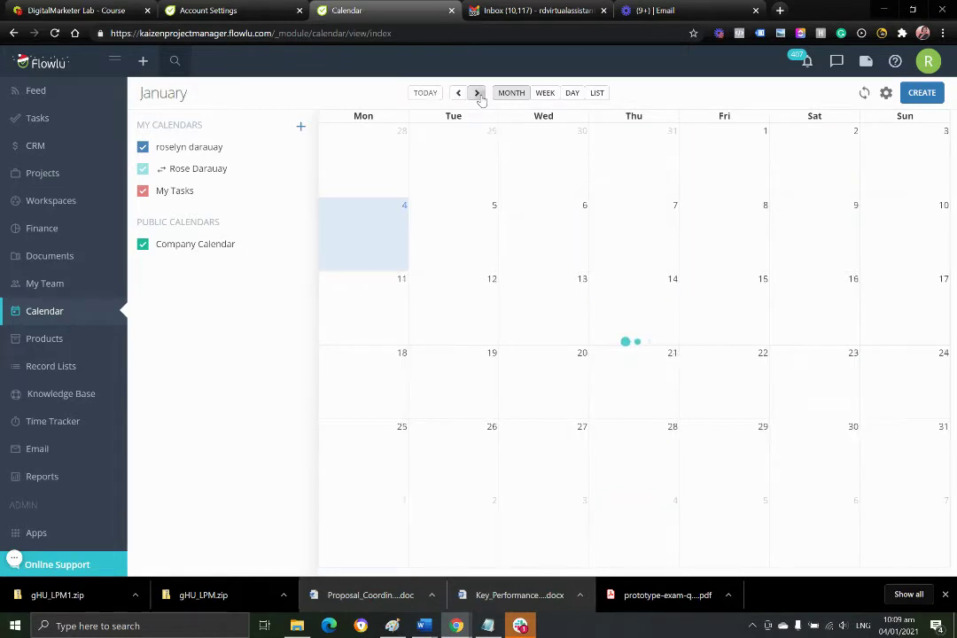
# Step: View the Products list in the Products module
pyautogui.click(37, 344)
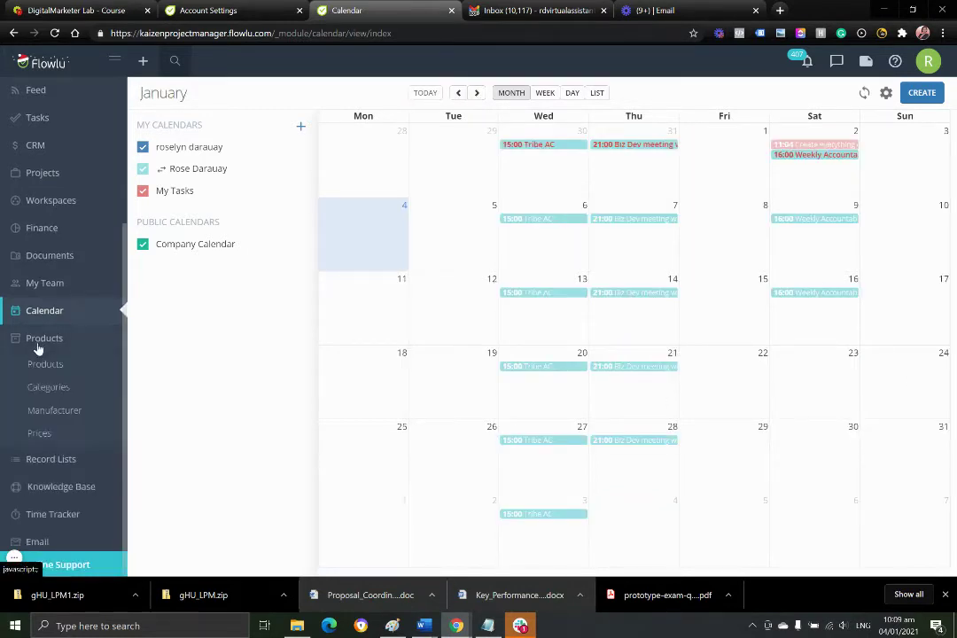
pyautogui.scroll(-3, 39, 328)
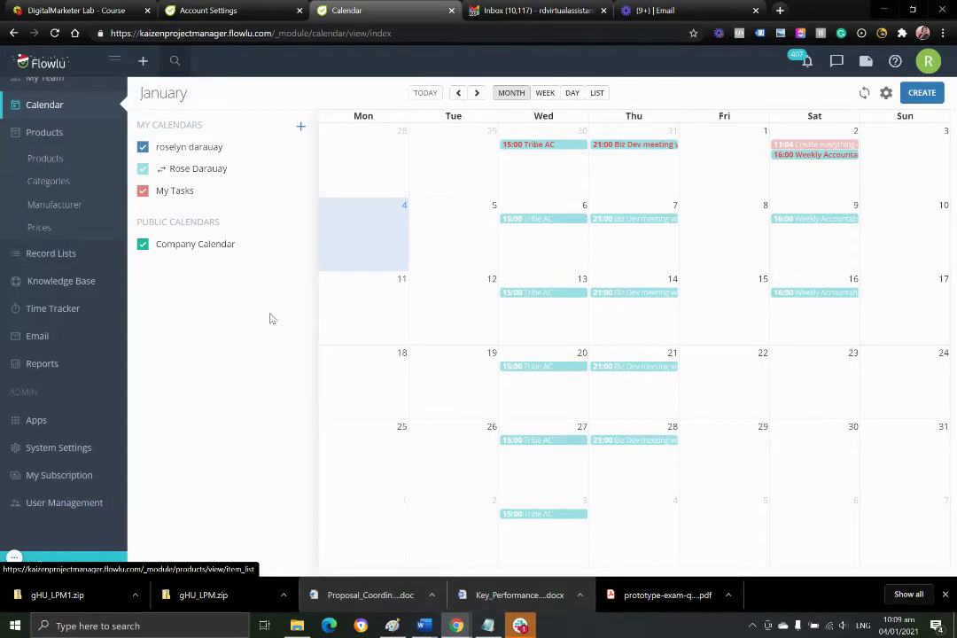
pyautogui.click(46, 159)
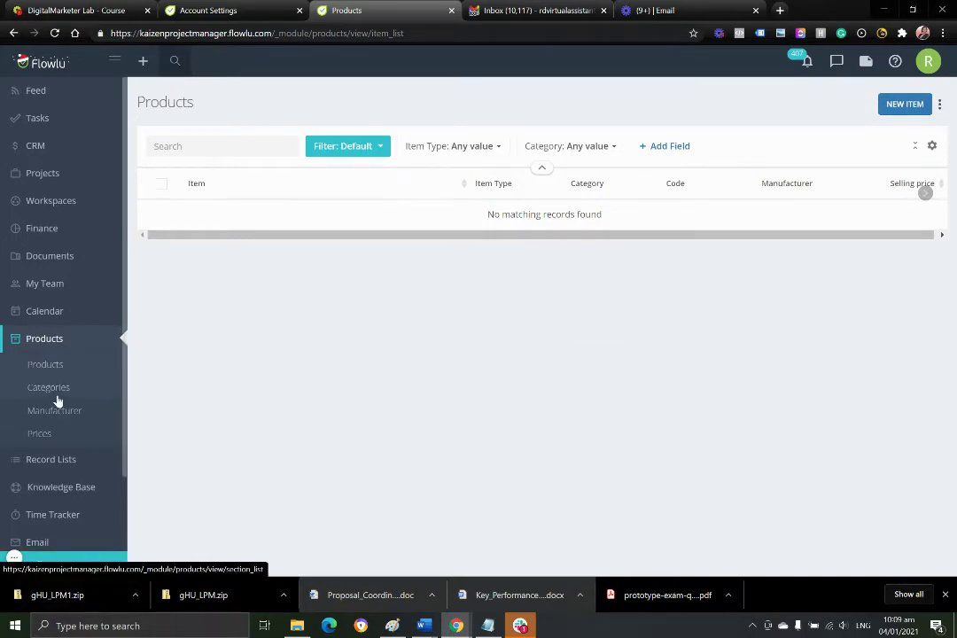
# Step: View the Business Dev Tasks list in Record Lists and highlight its title
pyautogui.click(56, 461)
pyautogui.click(64, 268)
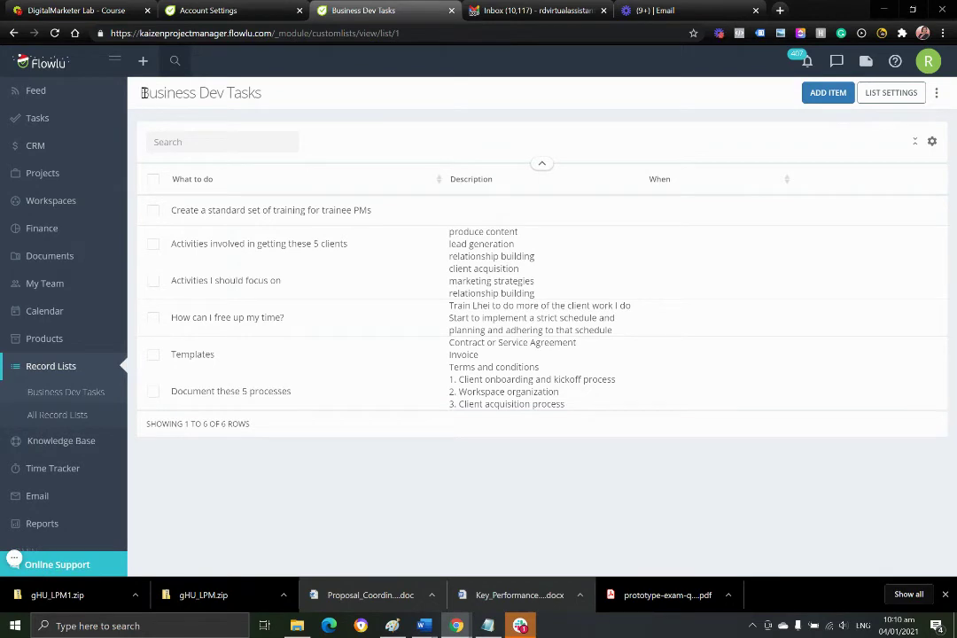
pyautogui.moveTo(144, 93); pyautogui.dragTo(264, 94)
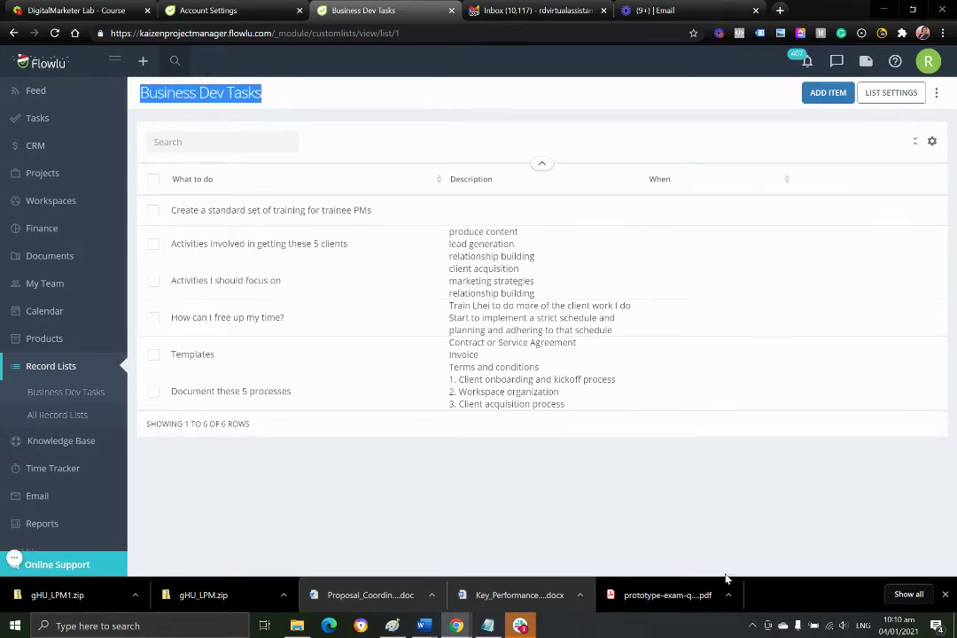
pyautogui.click(306, 100)
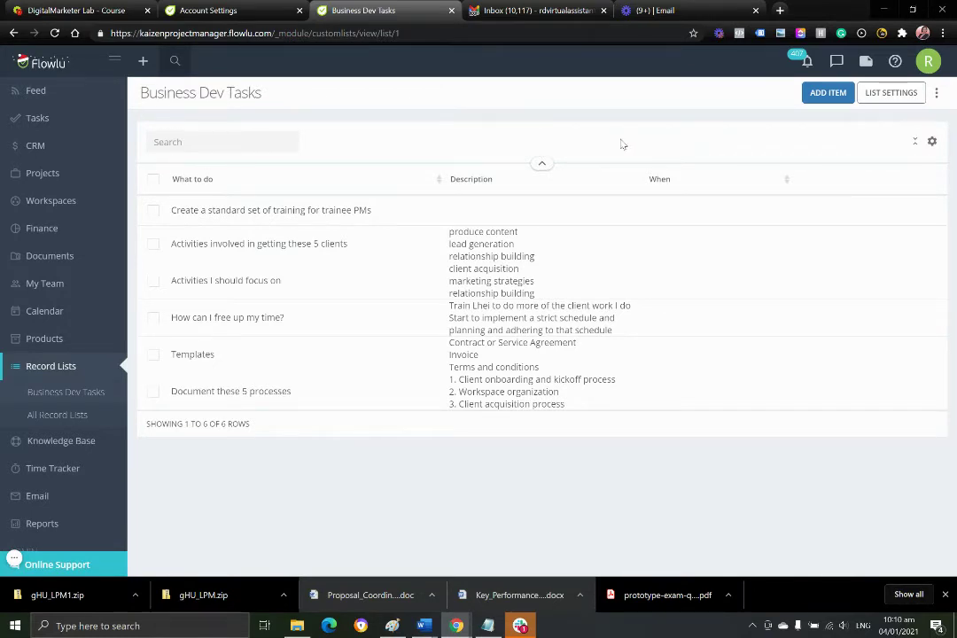
# Step: Review the Business Dev Tasks list's fields, name and other settings, and glance at its blank new-item form without saving anything
pyautogui.click(903, 95)
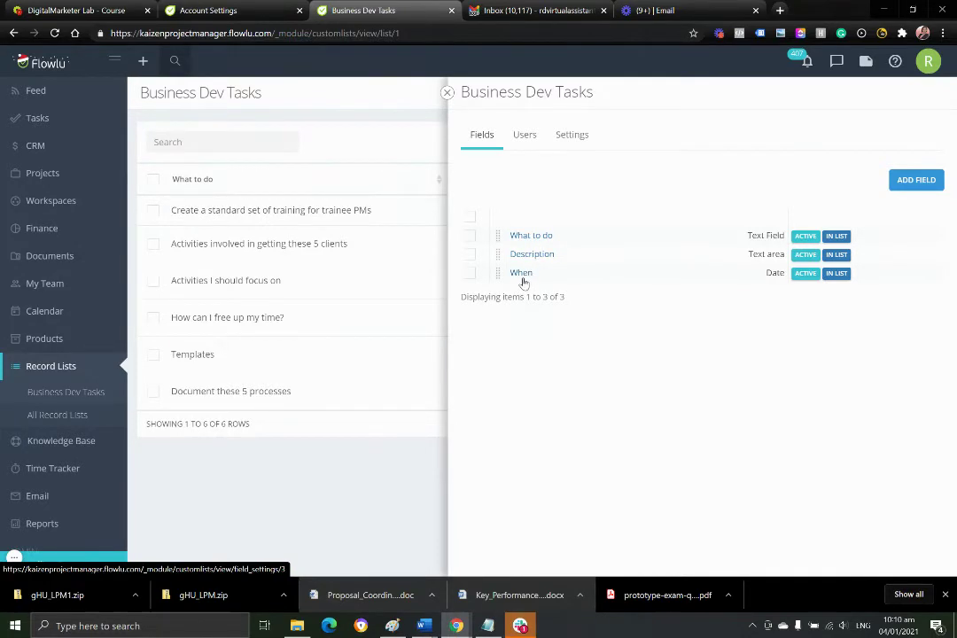
pyautogui.click(447, 92)
pyautogui.click(826, 96)
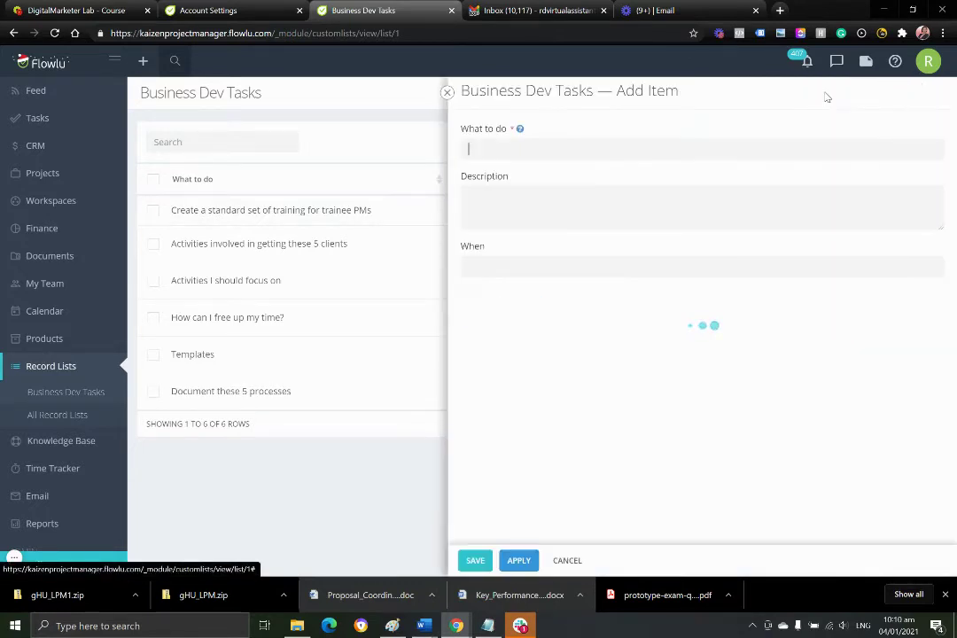
pyautogui.click(448, 92)
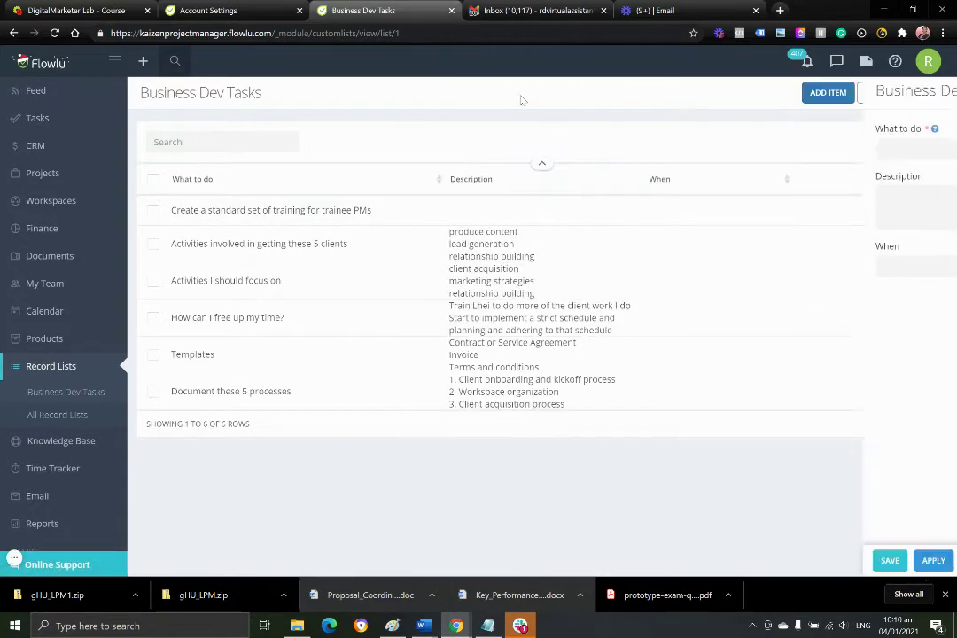
pyautogui.click(829, 96)
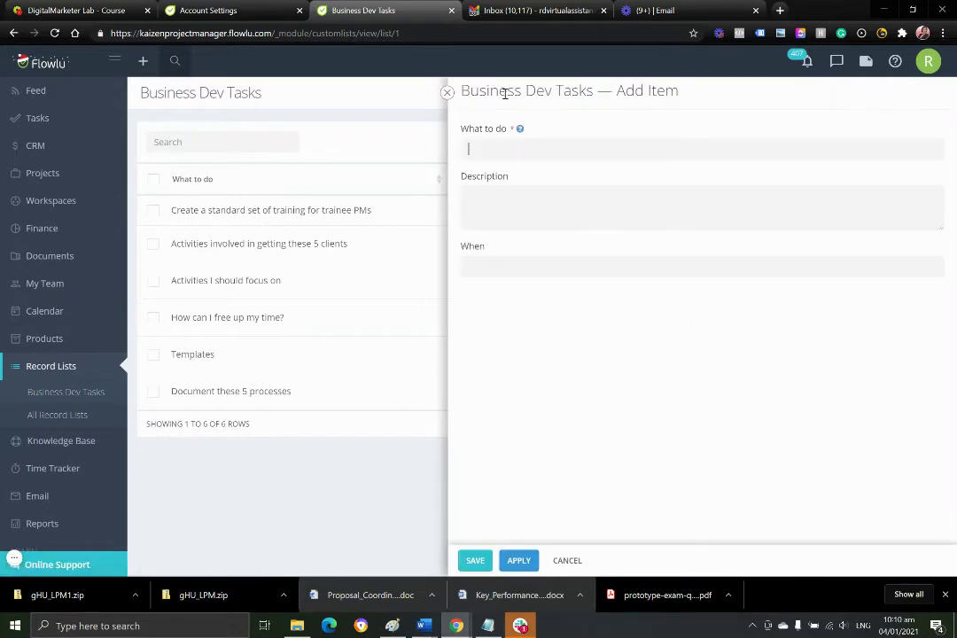
pyautogui.click(447, 93)
pyautogui.click(891, 92)
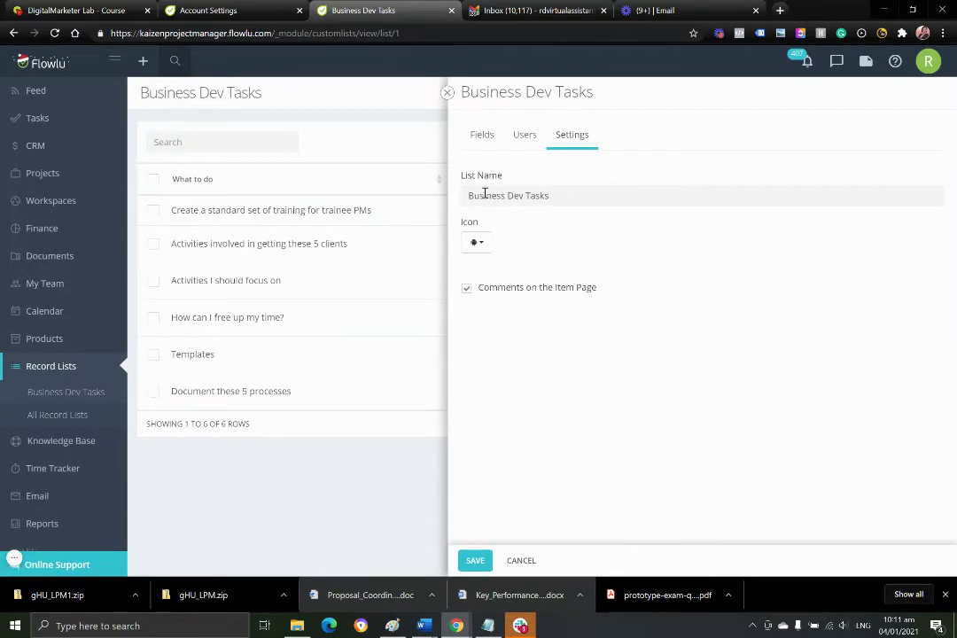
pyautogui.click(685, 196)
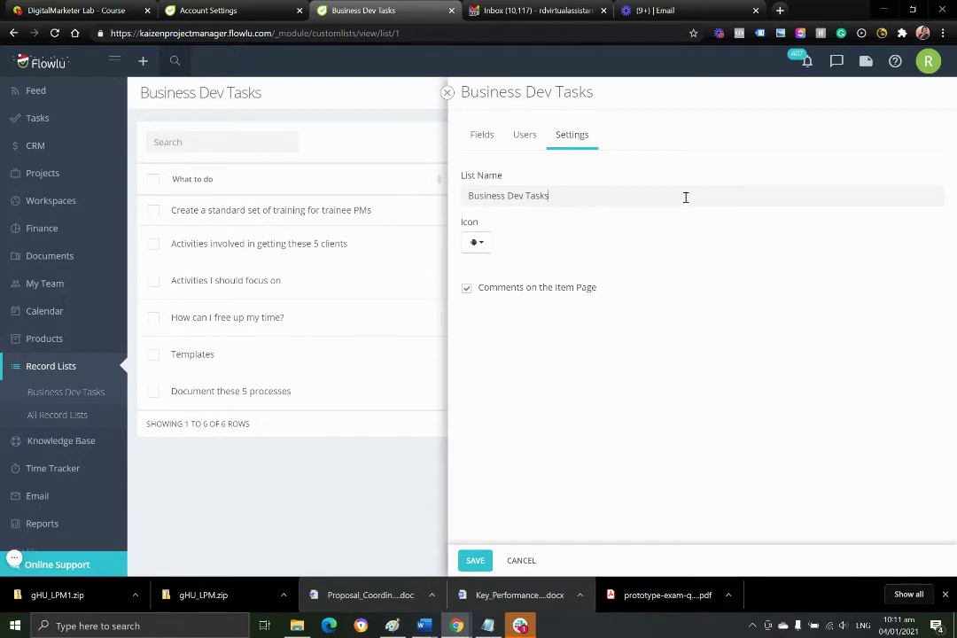
pyautogui.click(448, 92)
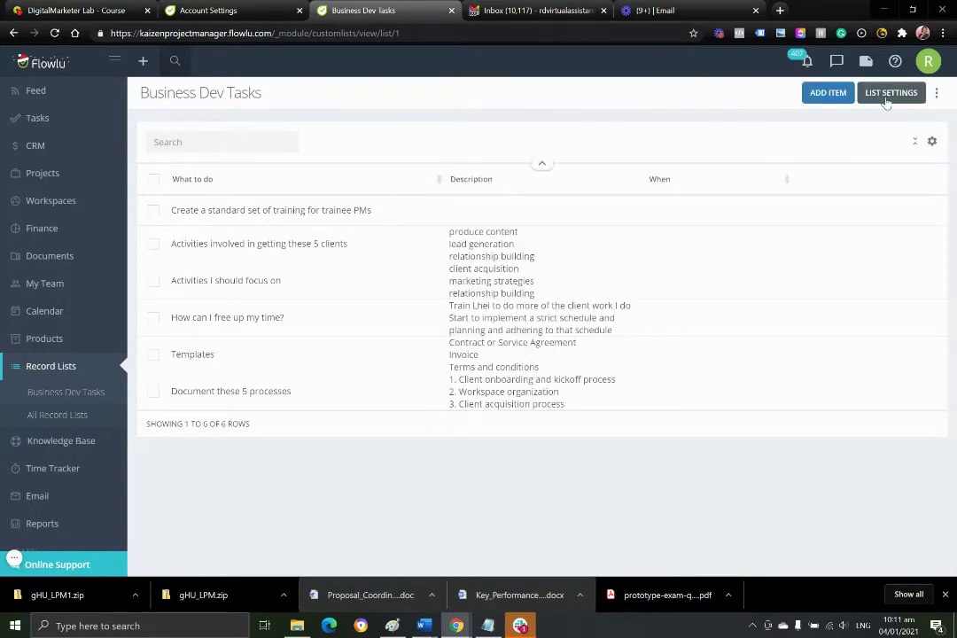
# Step: Inspect the What to do, Description and When fields of the new-item form, and check the list's view and export options
pyautogui.click(829, 93)
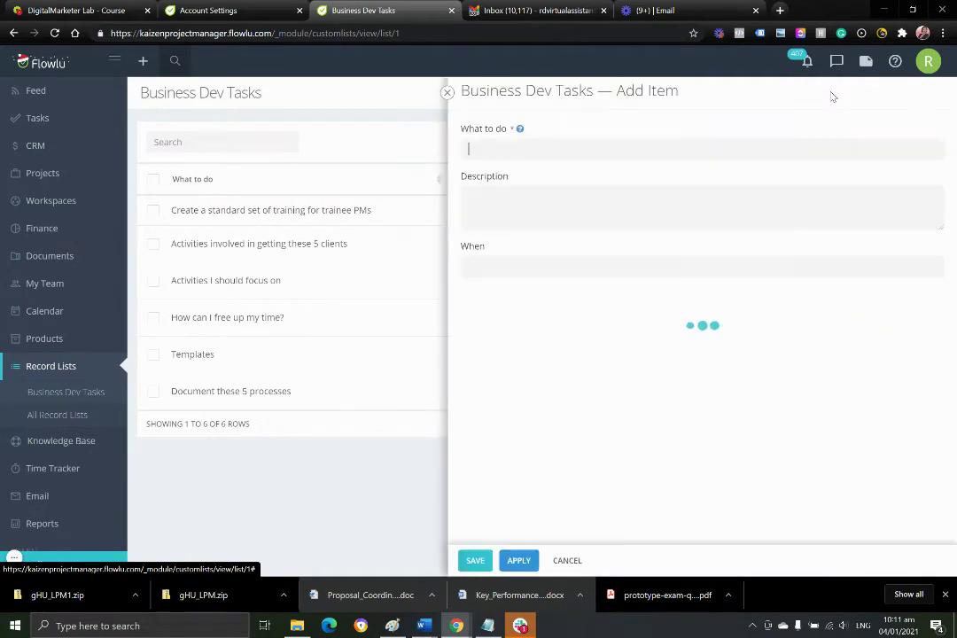
pyautogui.click(612, 154)
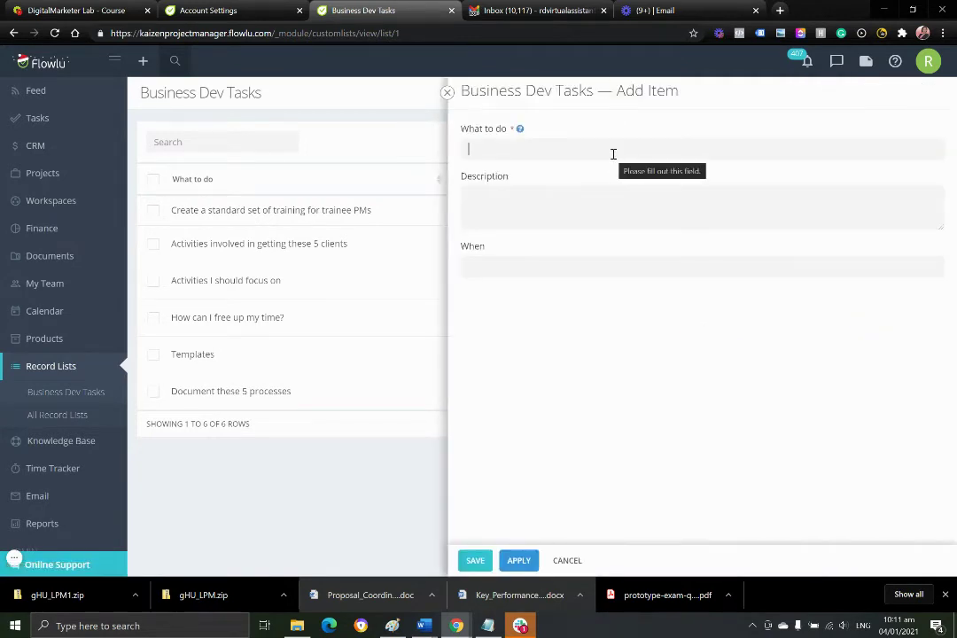
pyautogui.click(588, 215)
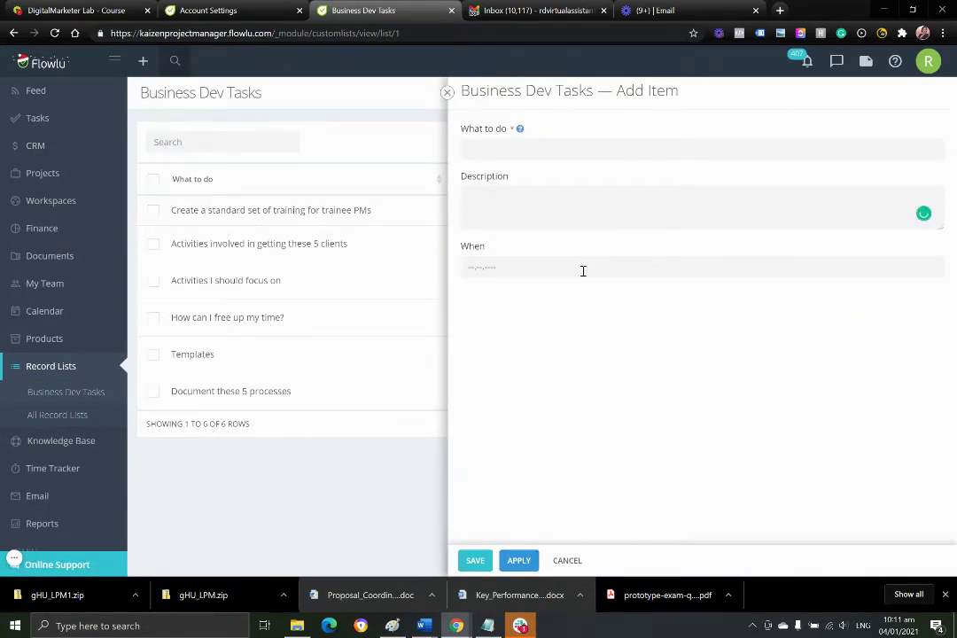
pyautogui.click(581, 269)
pyautogui.click(717, 393)
pyautogui.click(447, 93)
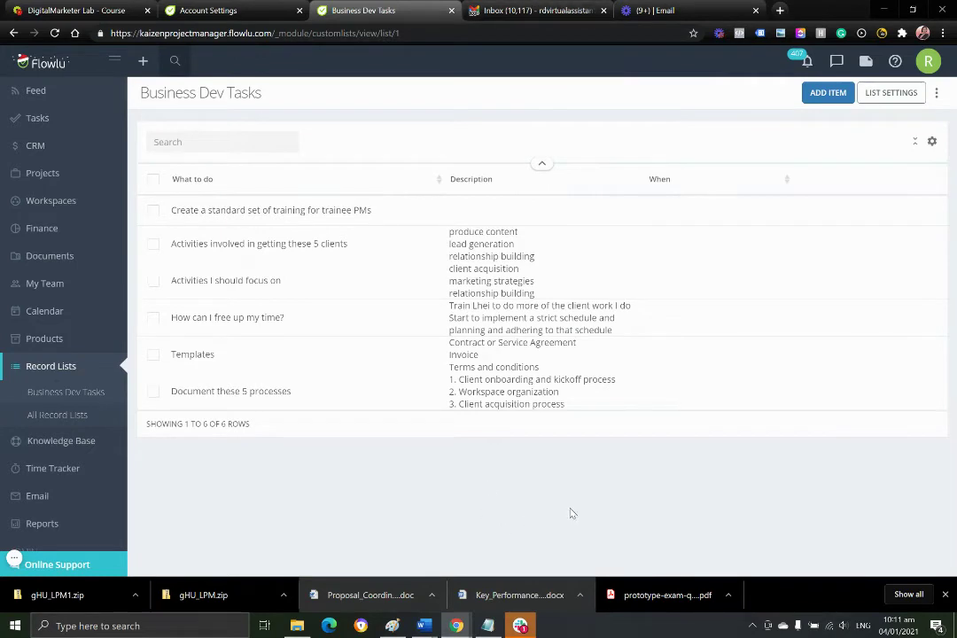
pyautogui.click(935, 93)
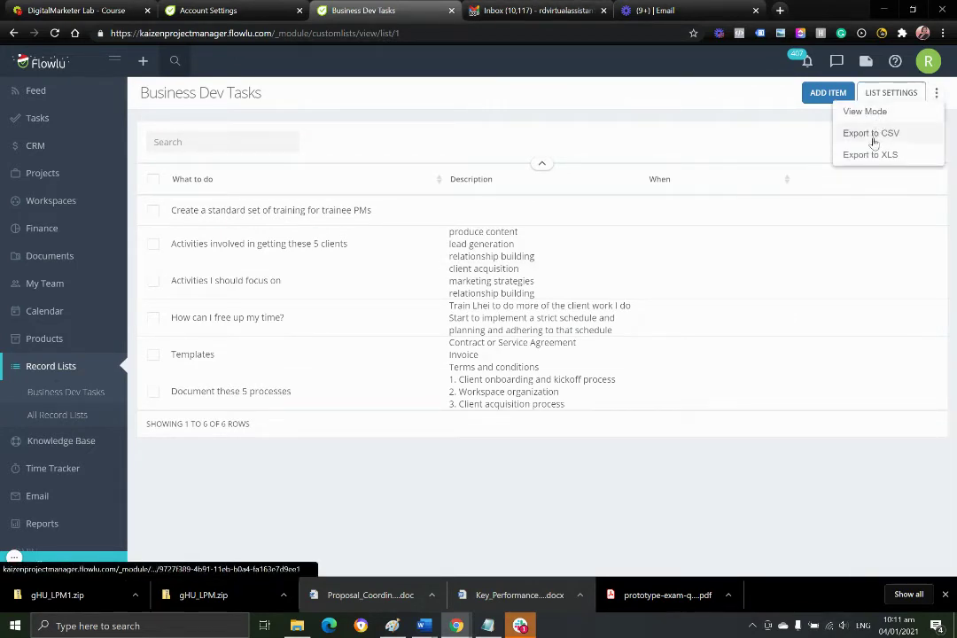
pyautogui.click(308, 524)
# Step: View the Podcast Guesting Process article in the More Love Media Project knowledge base
pyautogui.scroll(-3, 53, 456)
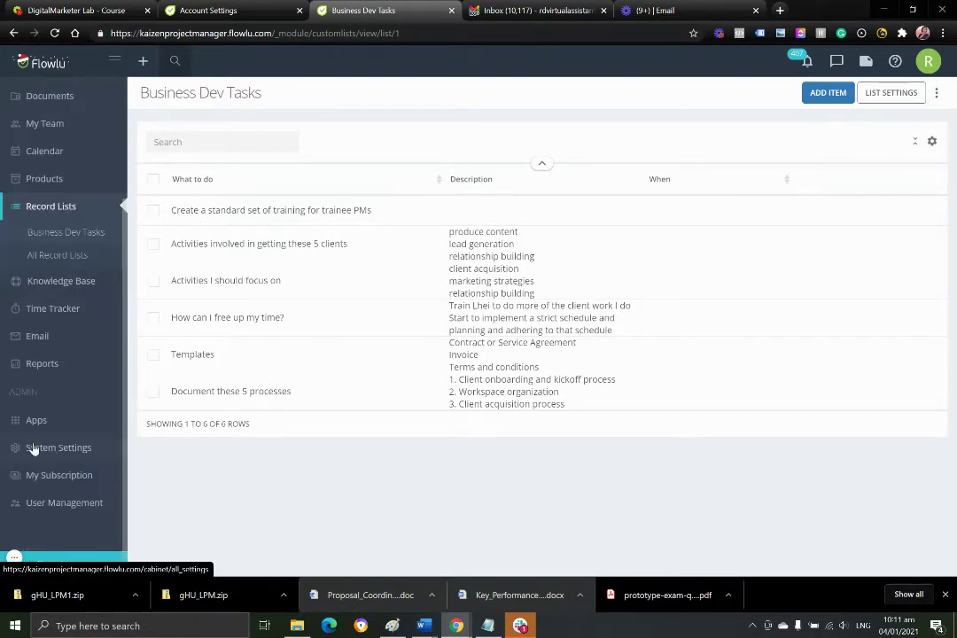
pyautogui.click(61, 281)
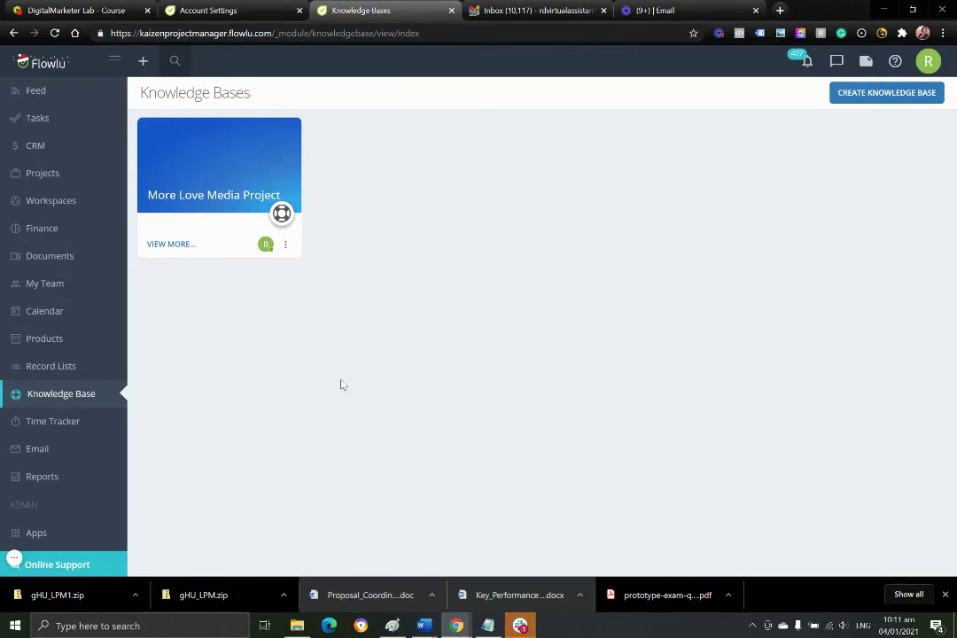
pyautogui.click(224, 162)
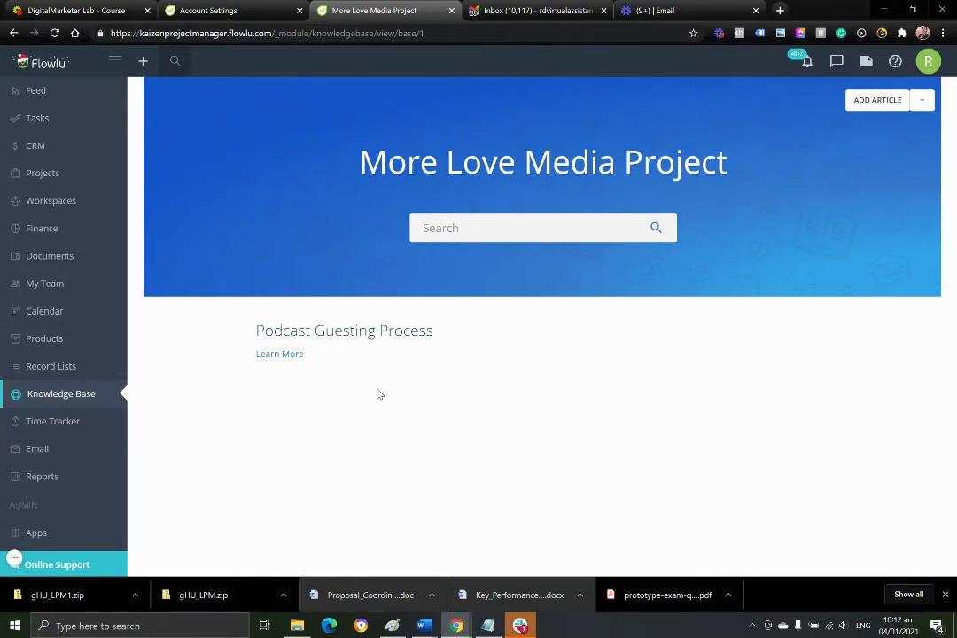
pyautogui.click(286, 360)
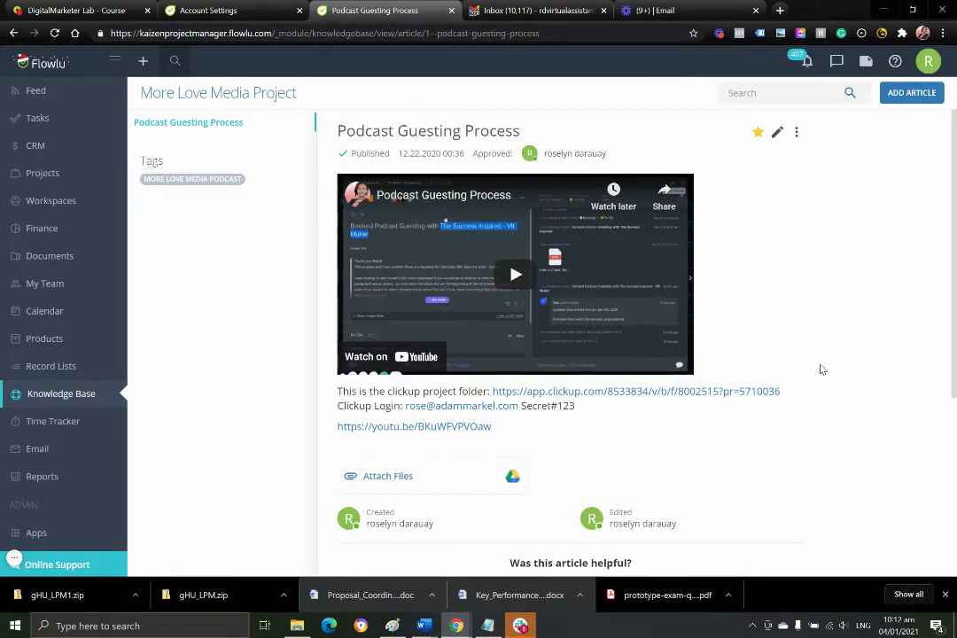
# Step: Read through the article's video, links, attachments, feedback and discussion sections
pyautogui.scroll(-3, 824, 365)
pyautogui.scroll(3, 832, 354)
pyautogui.scroll(-3, 850, 467)
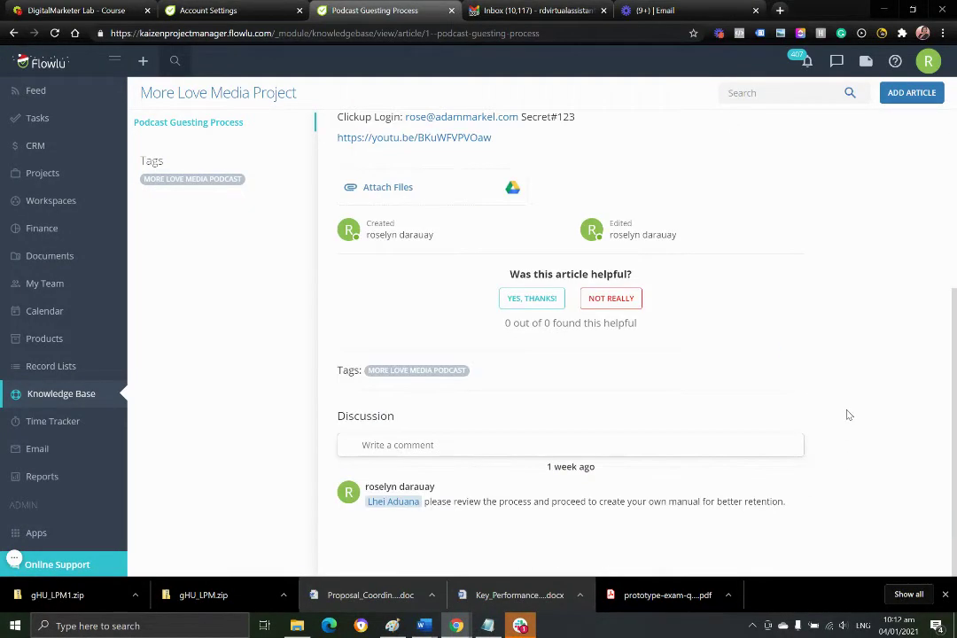
pyautogui.scroll(3, 843, 415)
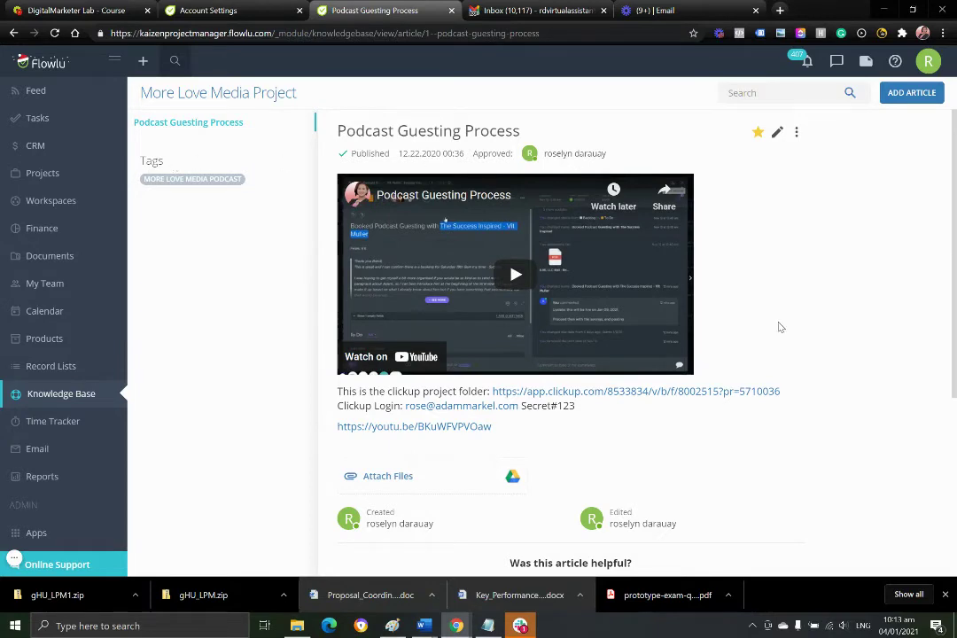
pyautogui.scroll(-2, 782, 327)
pyautogui.scroll(-2, 794, 338)
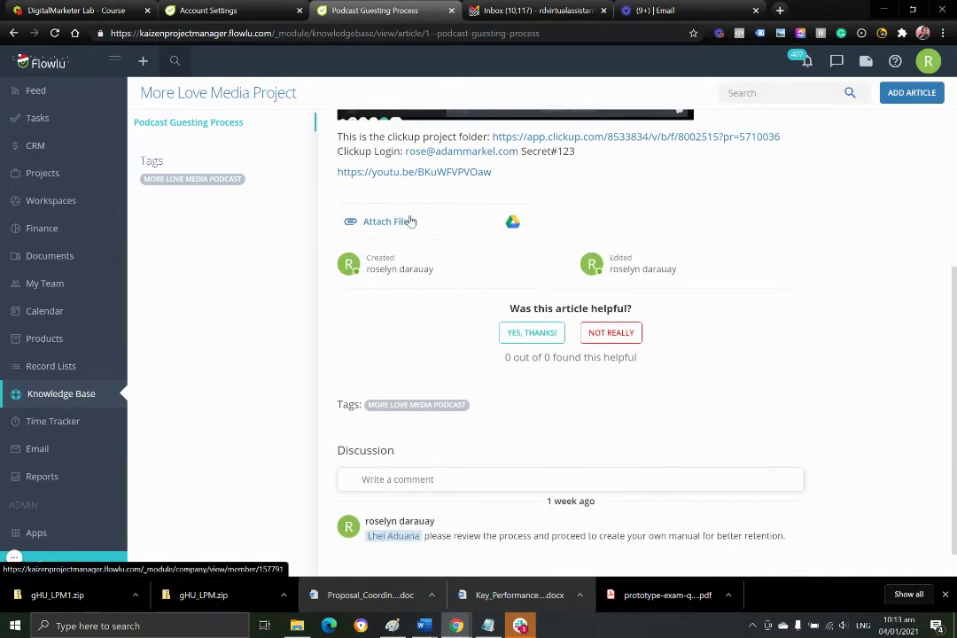
pyautogui.scroll(3, 412, 218)
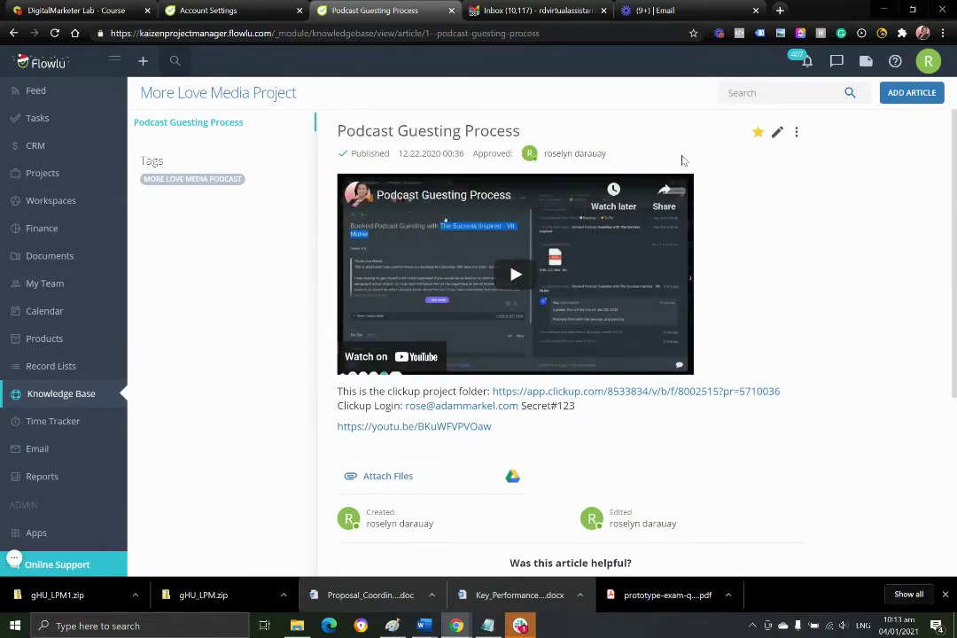
# Step: Edit the Podcast Guesting Process article, review its URL code and content, and save it without changes
pyautogui.click(778, 133)
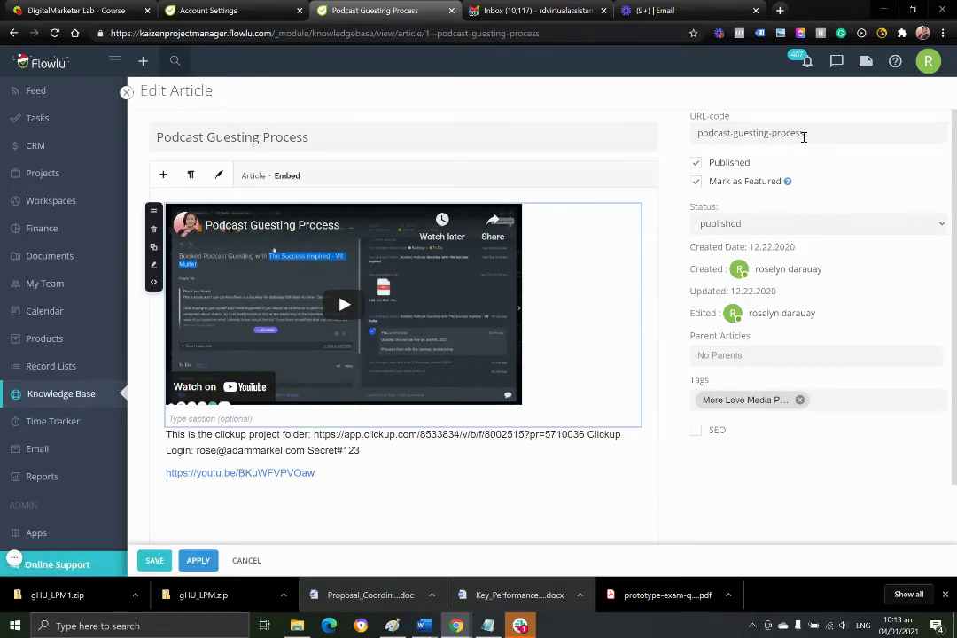
pyautogui.click(699, 133)
pyautogui.moveTo(839, 126); pyautogui.dragTo(670, 167)
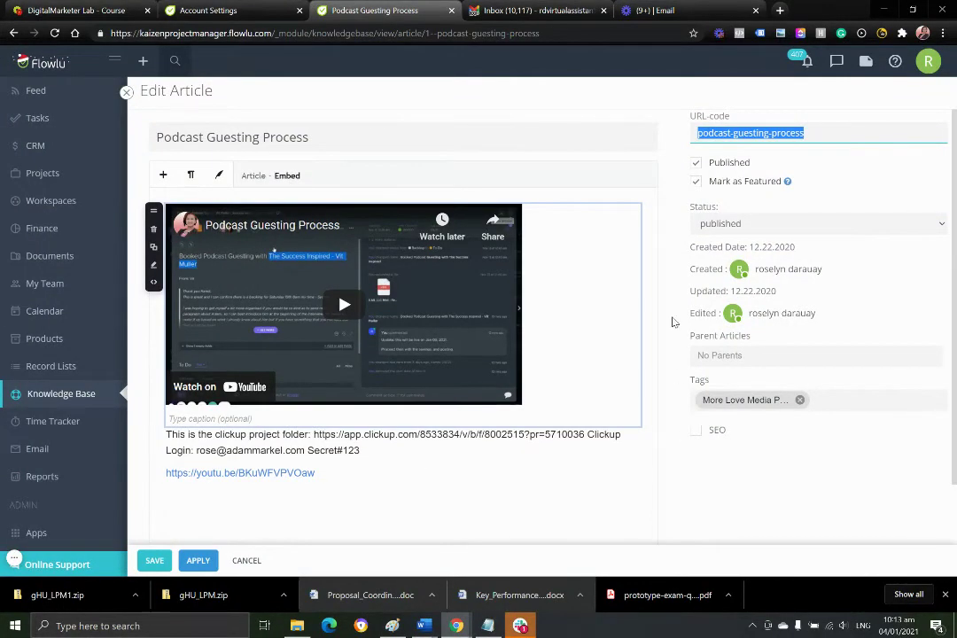
pyautogui.scroll(-2, 371, 451)
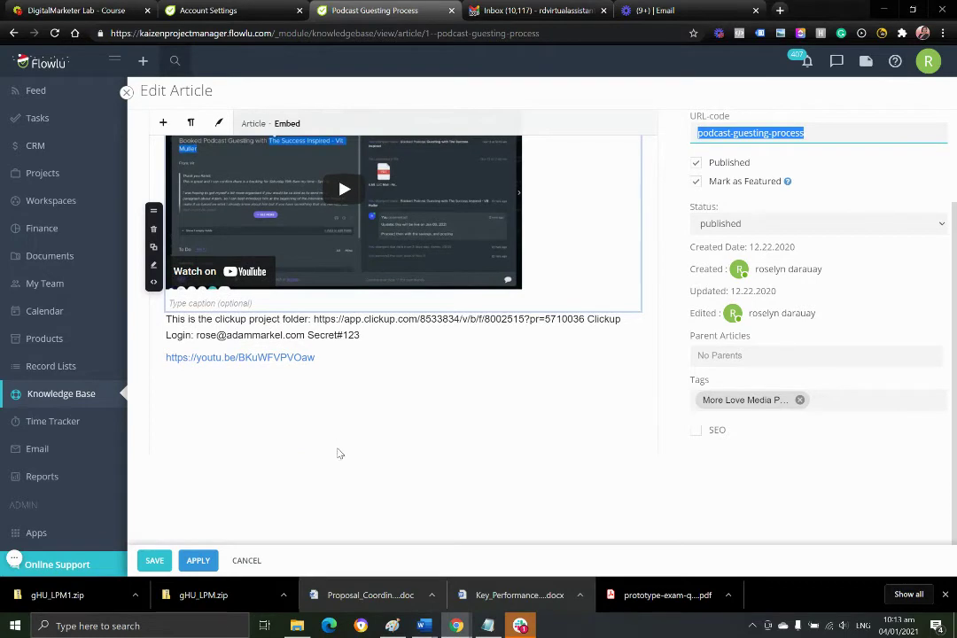
pyautogui.click(153, 562)
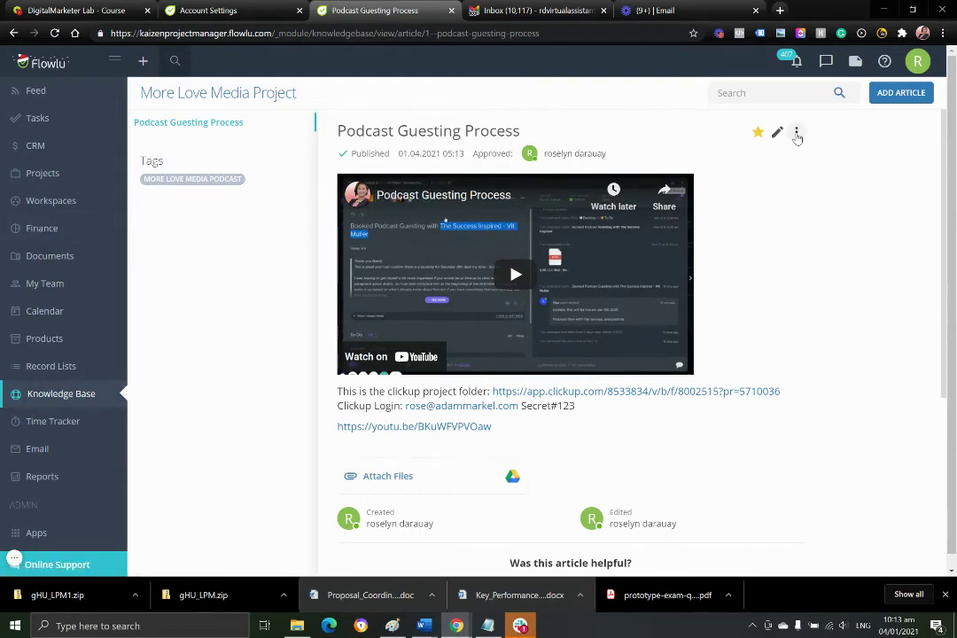
# Step: Check the article's unpublish, external view, link and remove options, and view its discussion section
pyautogui.click(797, 133)
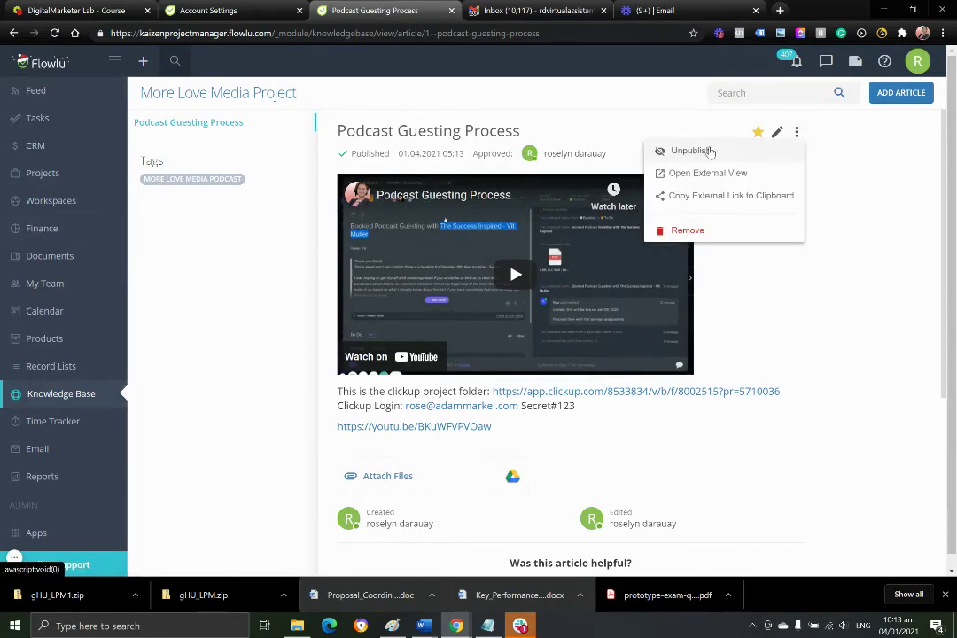
pyautogui.scroll(-3, 867, 328)
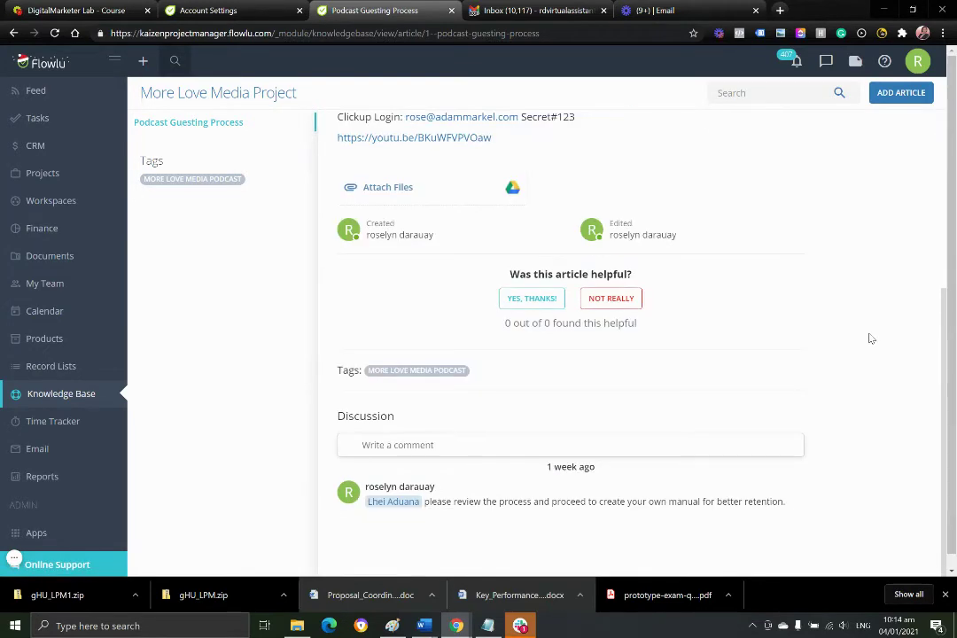
# Step: Return to the knowledge base list and check the options available for the More Love Media Project knowledge base
pyautogui.scroll(3, 871, 352)
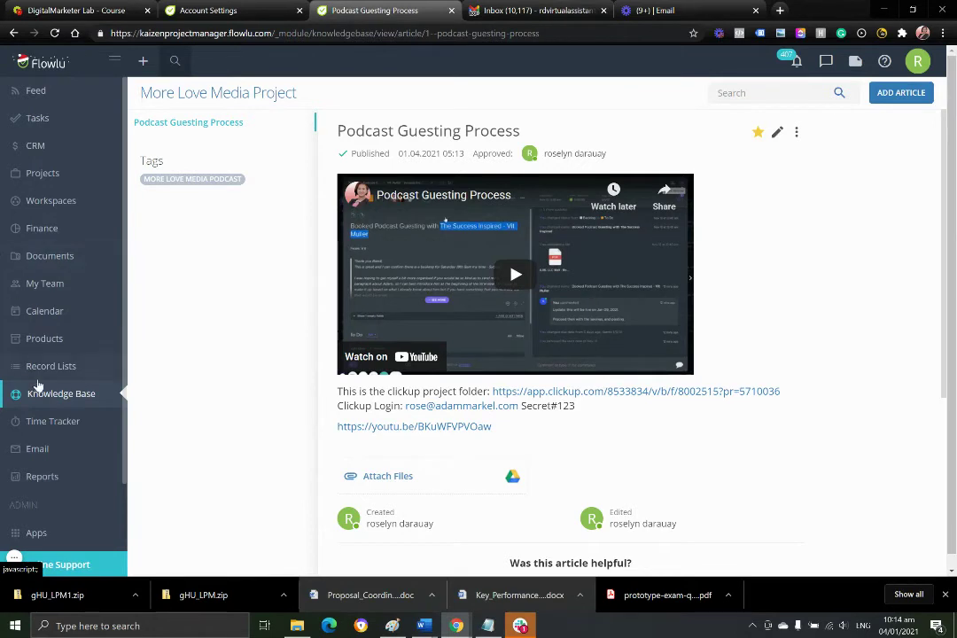
pyautogui.click(49, 403)
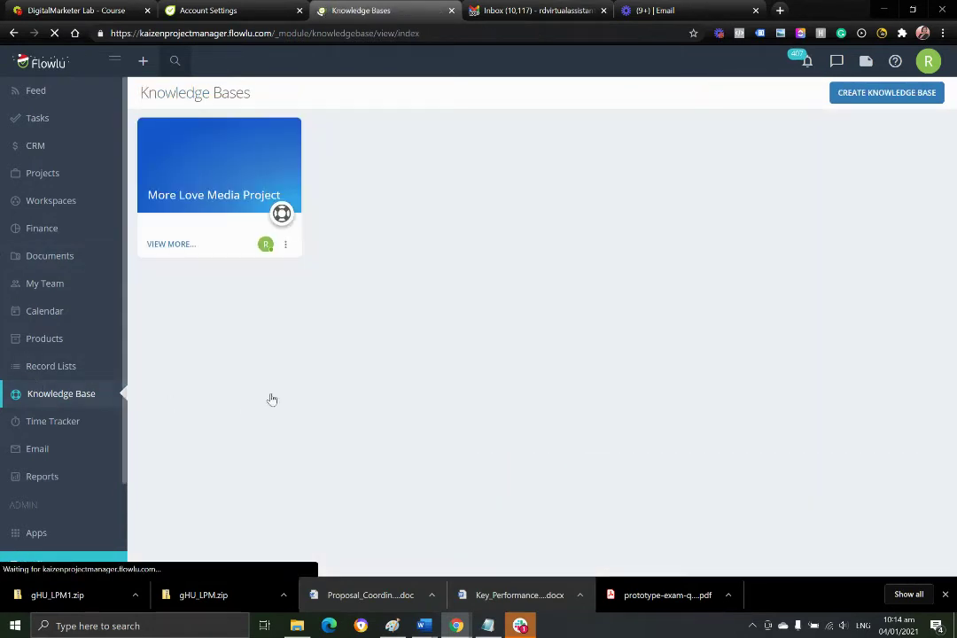
pyautogui.click(285, 244)
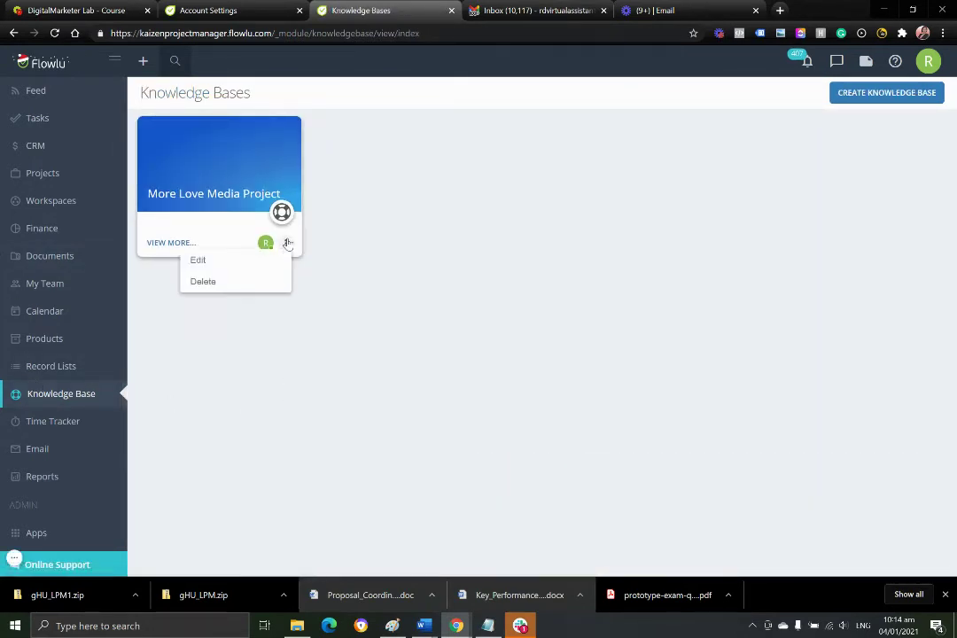
pyautogui.click(743, 207)
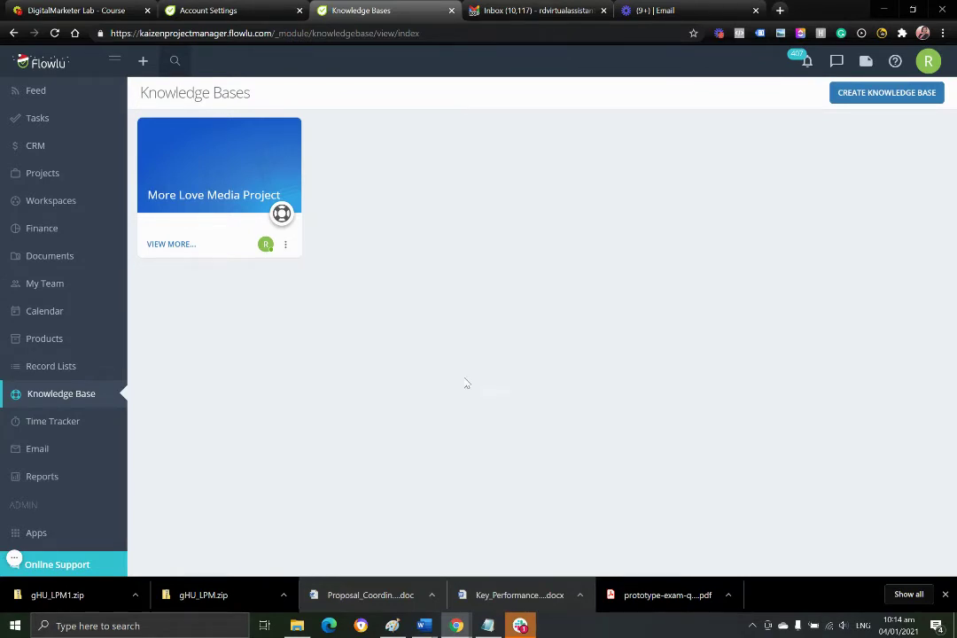
# Step: View the Time Tracker timesheets and examine the notes, logged times, related tasks and employees of the entries
pyautogui.click(32, 434)
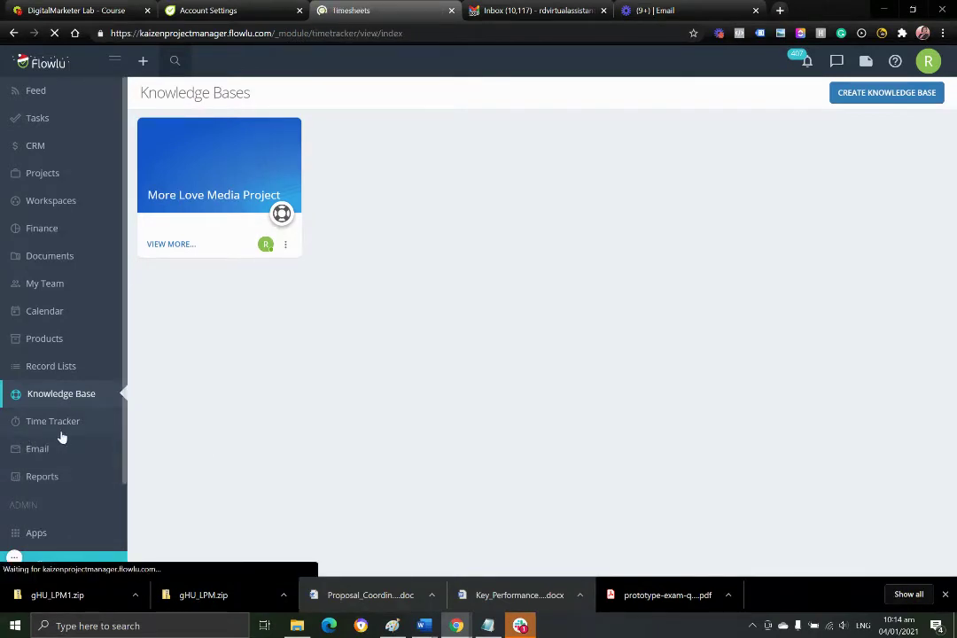
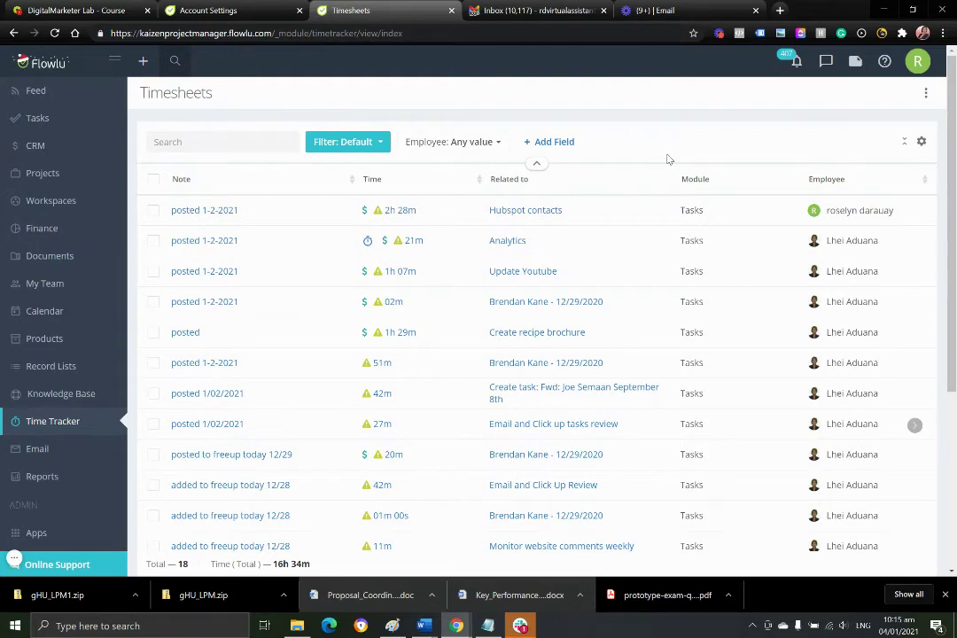
pyautogui.scroll(-3, 567, 318)
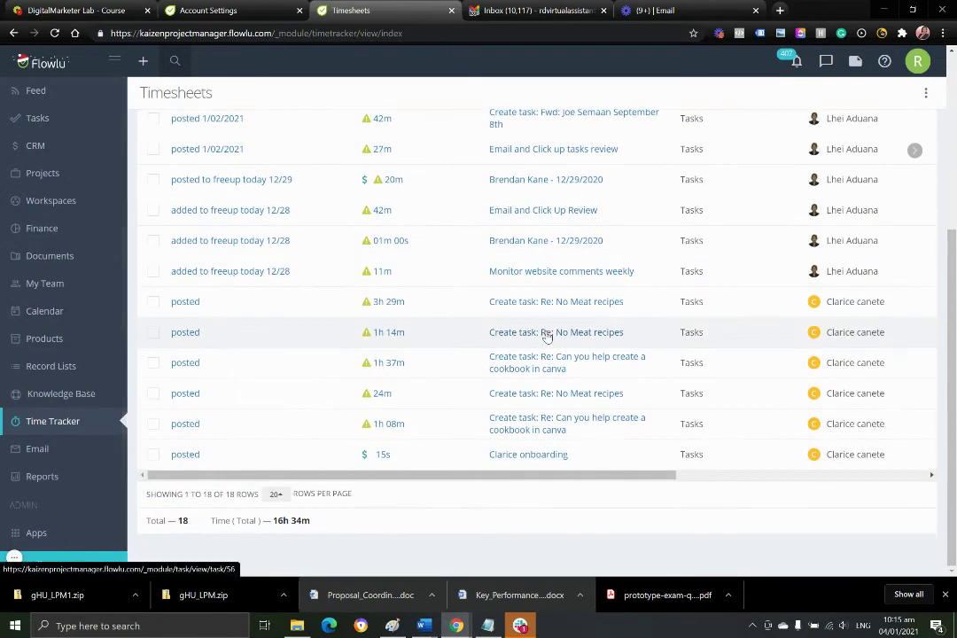
pyautogui.scroll(3, 547, 337)
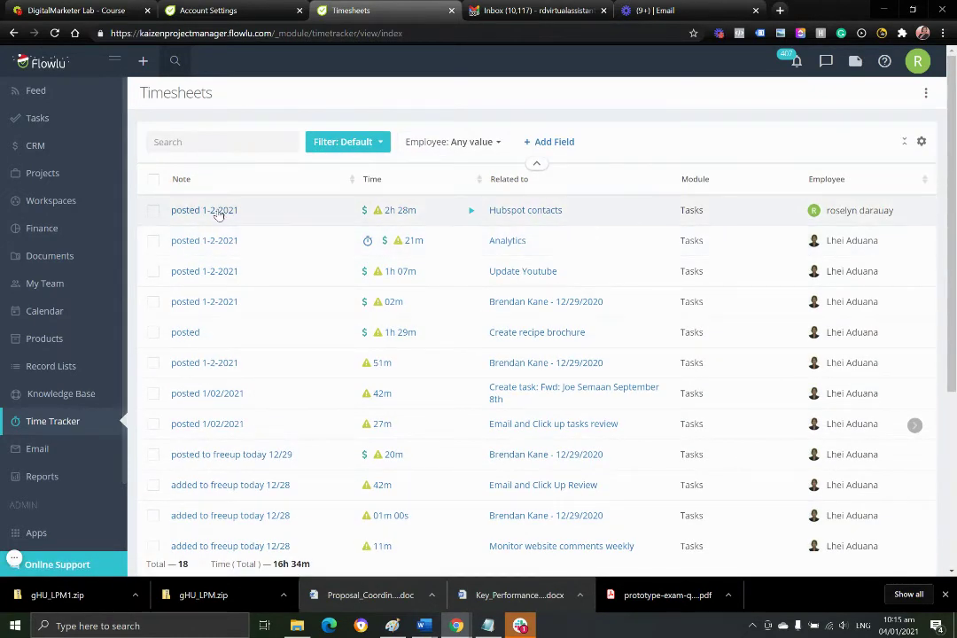
pyautogui.scroll(-2, 219, 421)
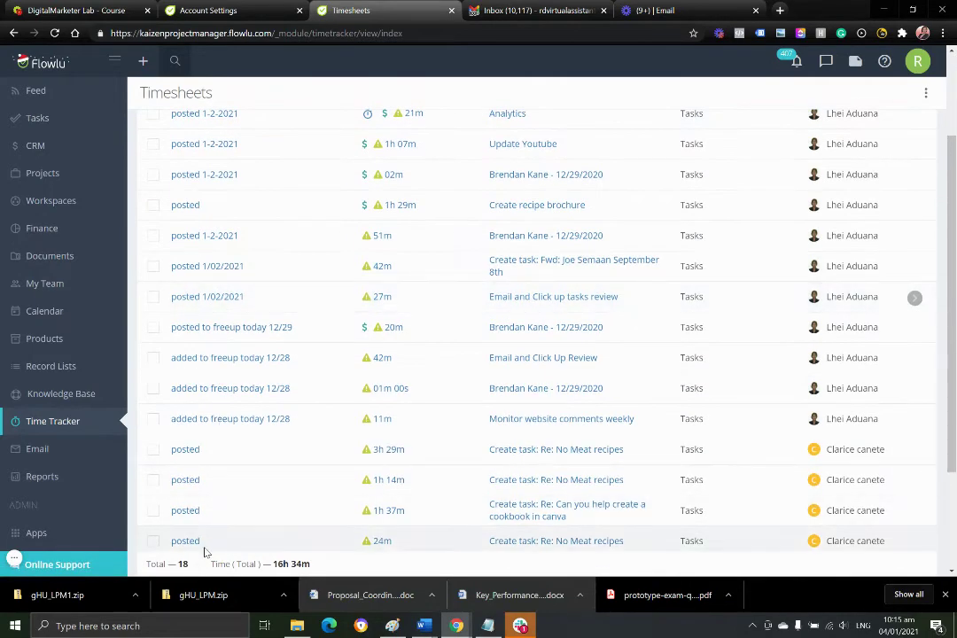
pyautogui.scroll(2, 250, 366)
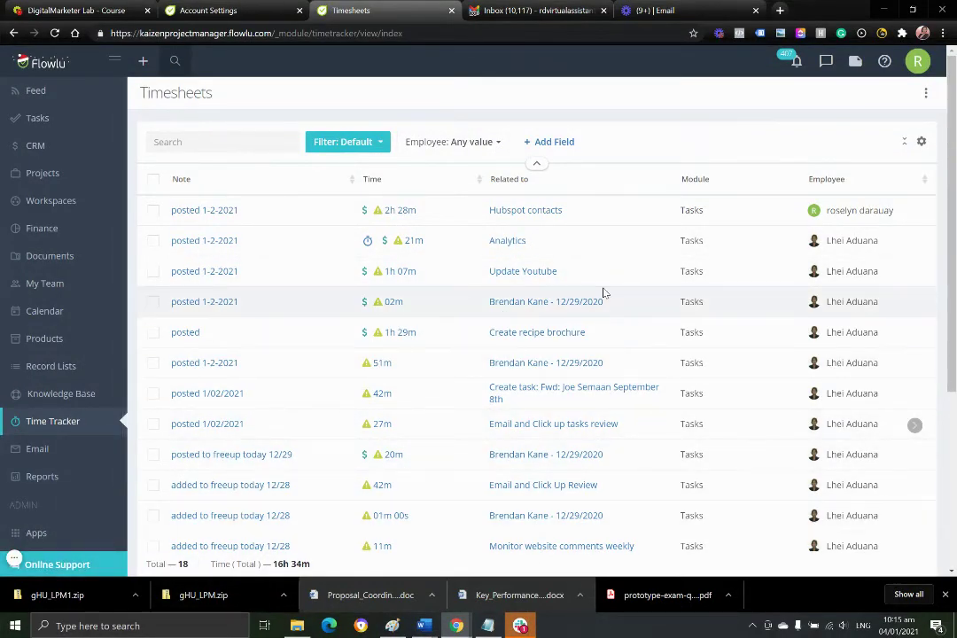
pyautogui.scroll(-3, 522, 407)
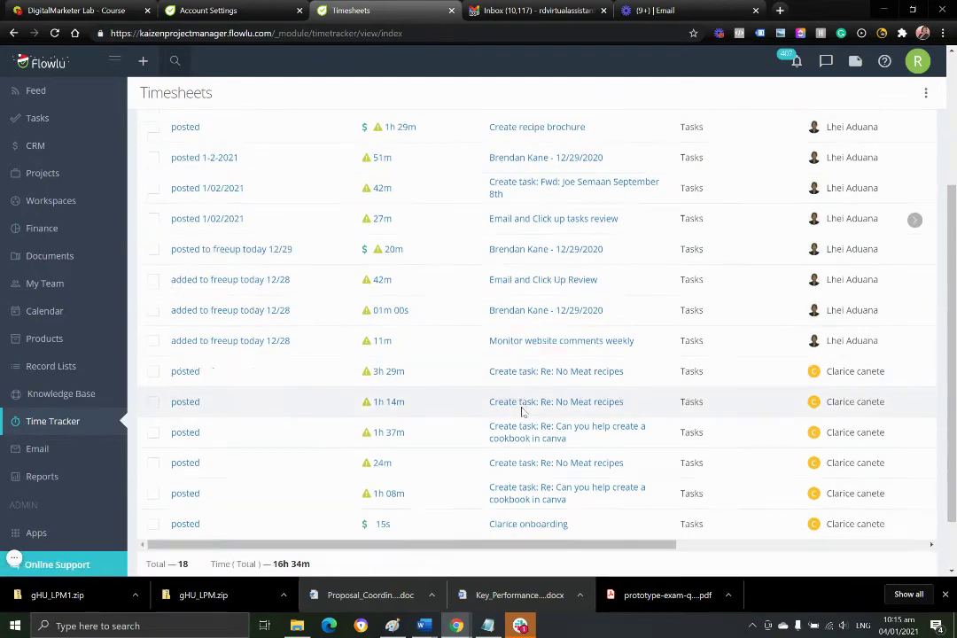
pyautogui.scroll(5, 886, 381)
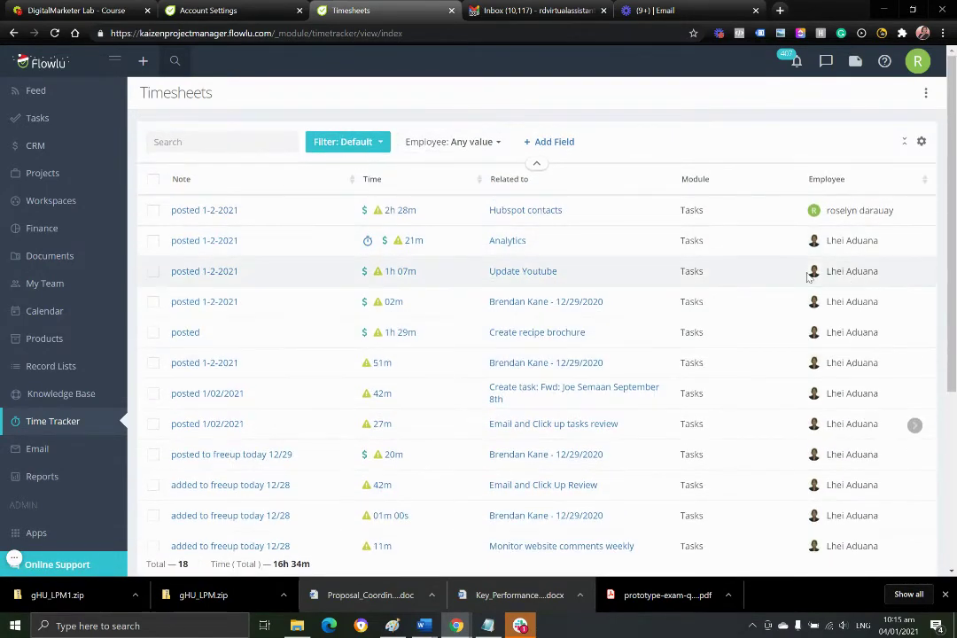
pyautogui.scroll(-3, 544, 346)
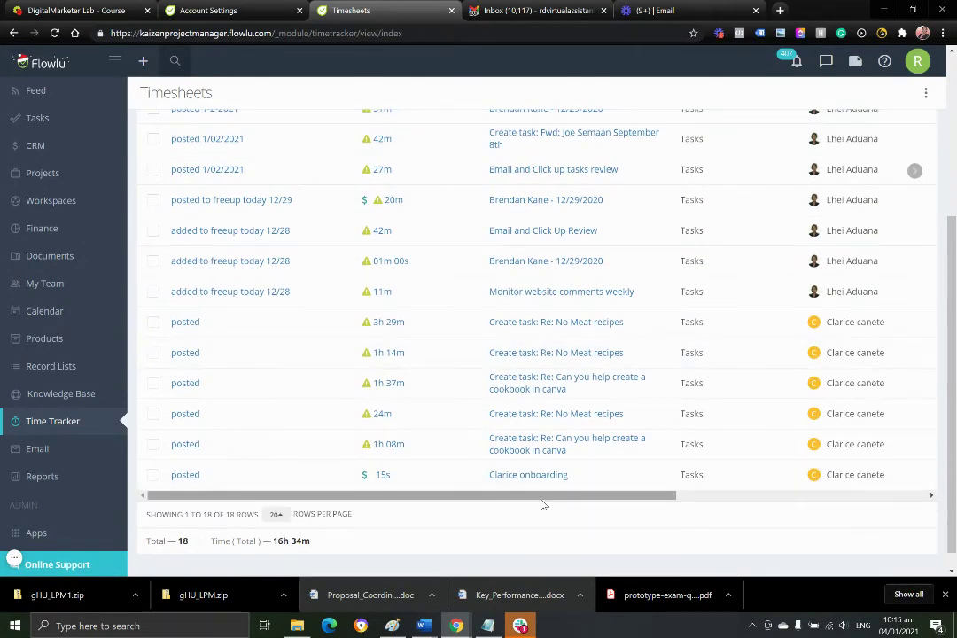
# Step: Examine the timesheets' rate, billing status, created and modified date columns, and check the option for adding a filter field
pyautogui.moveTo(543, 504); pyautogui.dragTo(837, 506)
pyautogui.scroll(2, 856, 495)
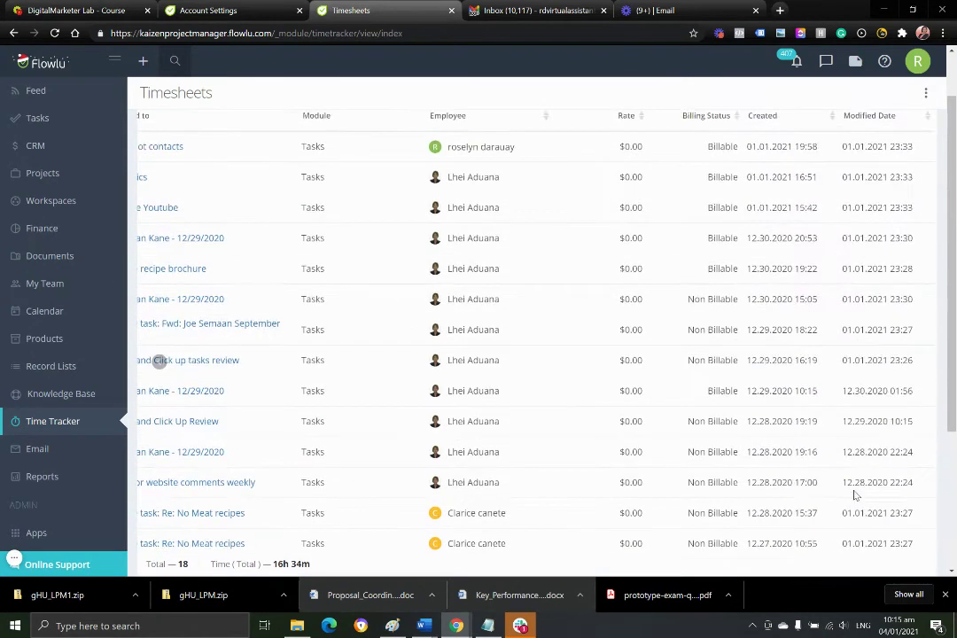
pyautogui.scroll(1, 856, 495)
pyautogui.scroll(-3, 889, 210)
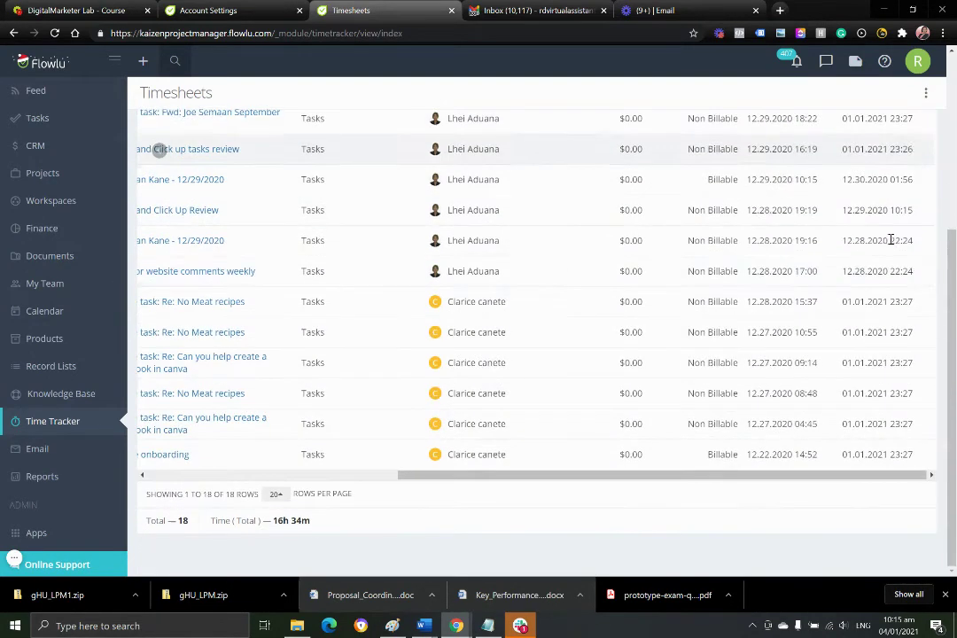
pyautogui.scroll(3, 850, 457)
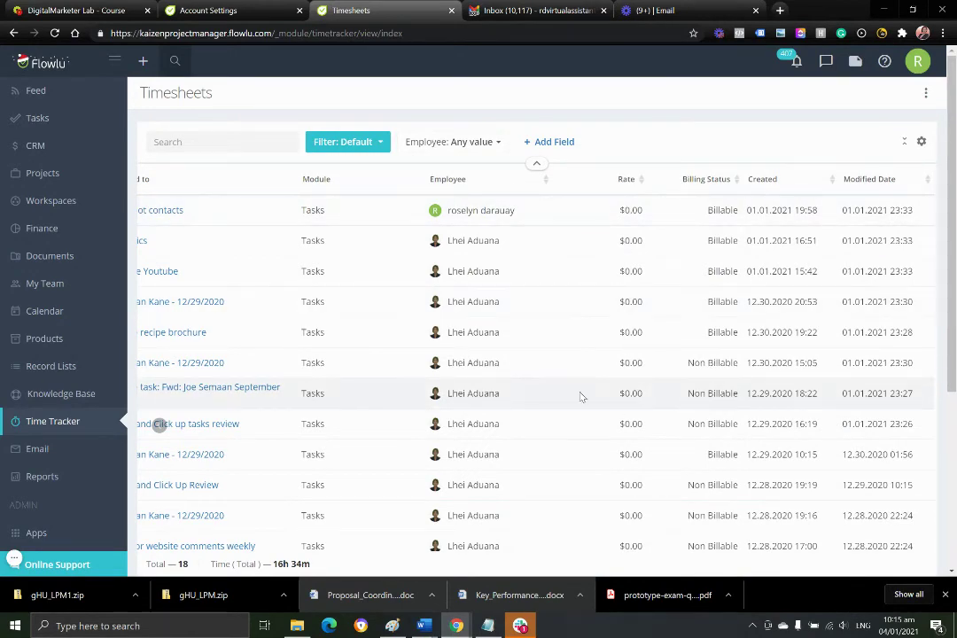
pyautogui.click(542, 144)
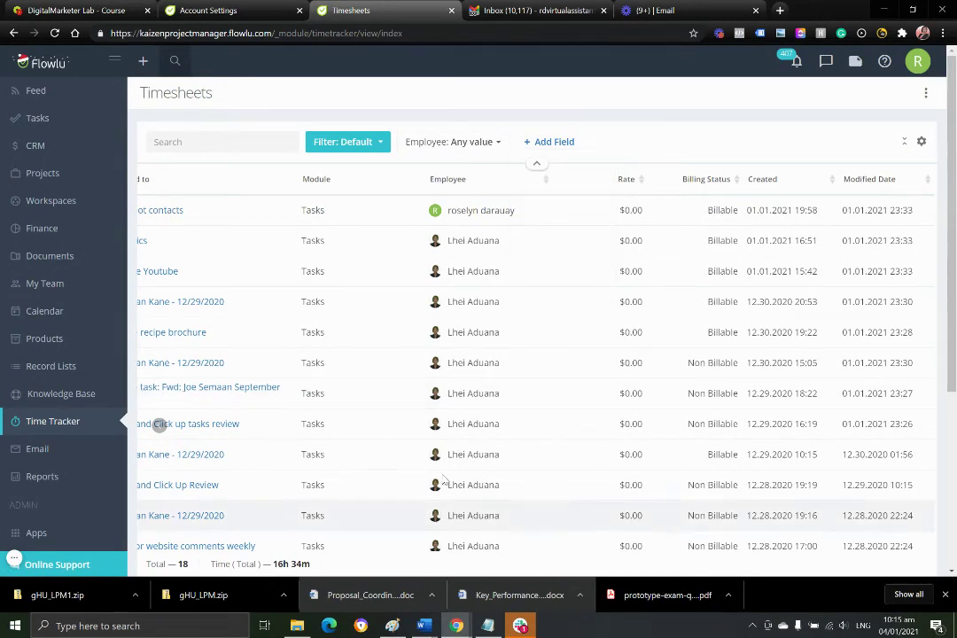
pyautogui.scroll(-3, 483, 571)
pyautogui.moveTo(483, 476); pyautogui.dragTo(142, 479)
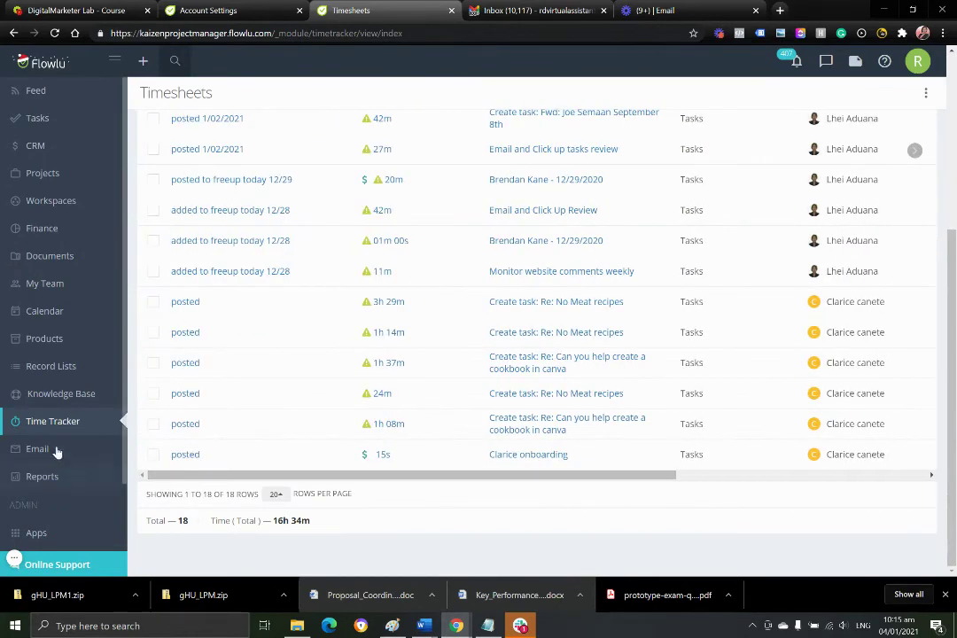
# Step: View the Email module and compare the subscription plans in the account settings down to their email features
pyautogui.scroll(-2, 53, 450)
pyautogui.click(55, 340)
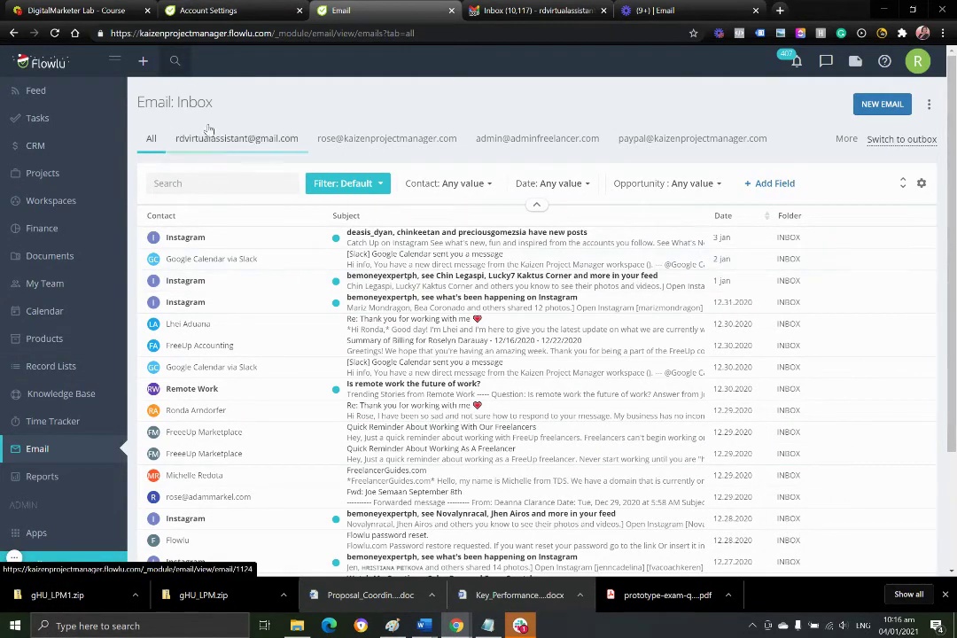
pyautogui.click(213, 12)
pyautogui.scroll(4, 696, 263)
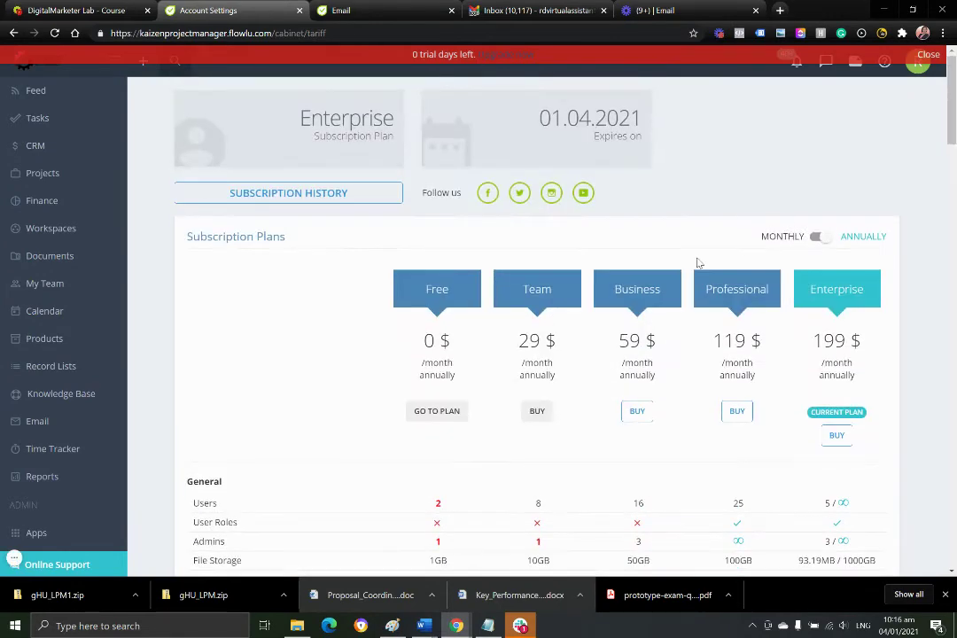
pyautogui.scroll(-2, 666, 159)
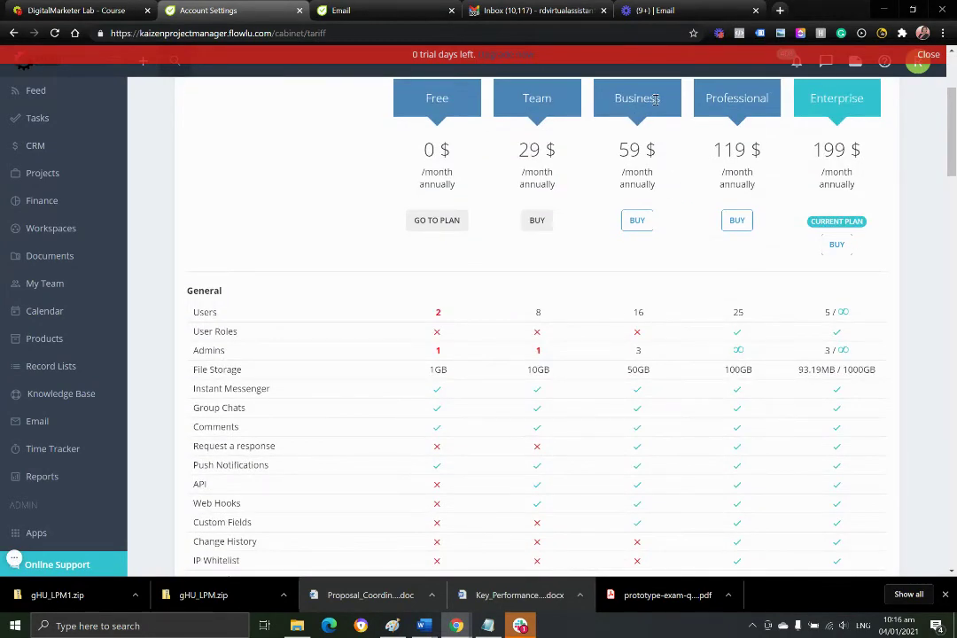
pyautogui.scroll(-7, 644, 269)
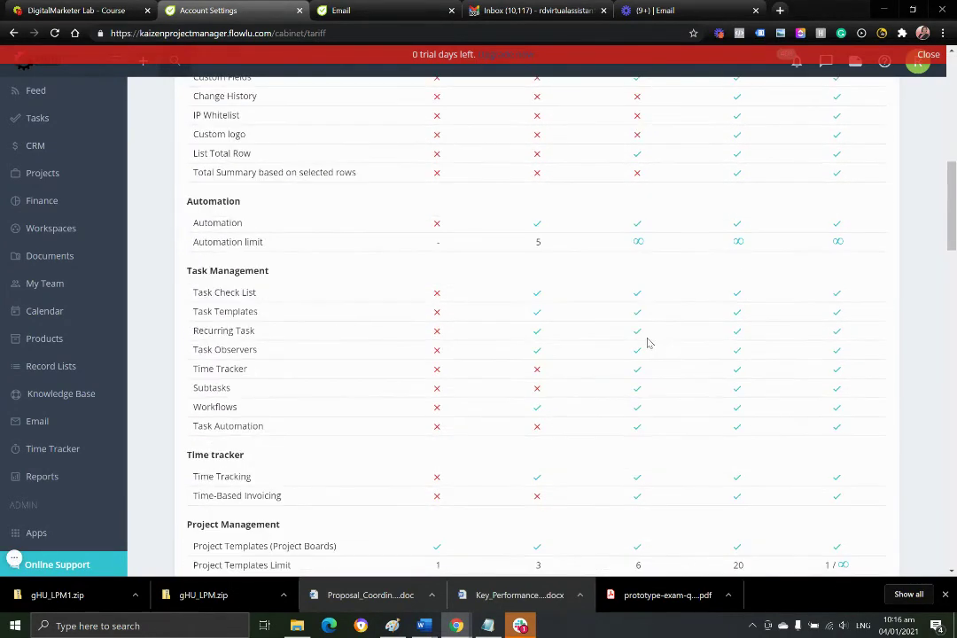
pyautogui.scroll(-3, 648, 350)
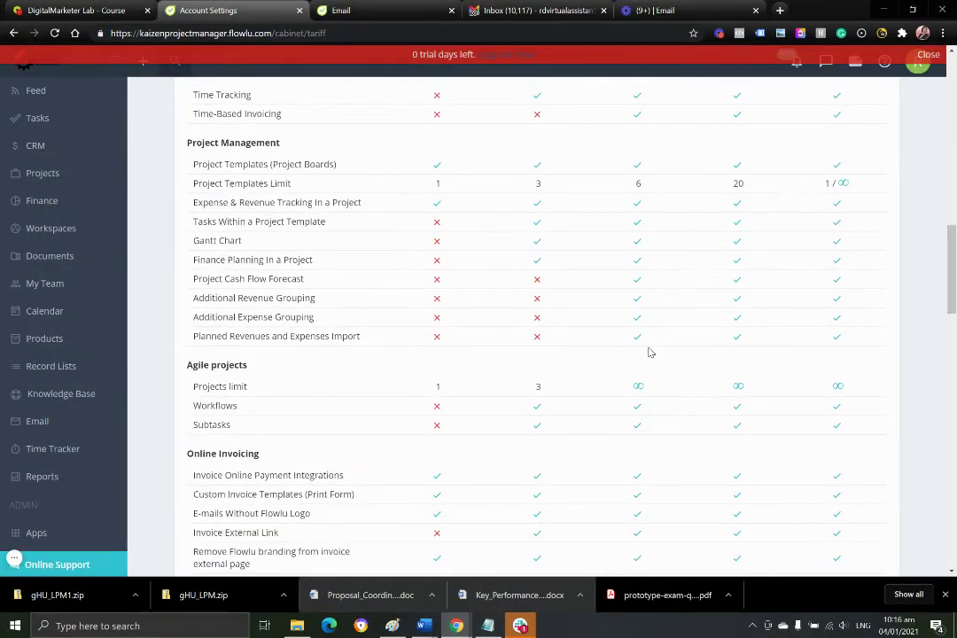
pyautogui.scroll(-10, 652, 358)
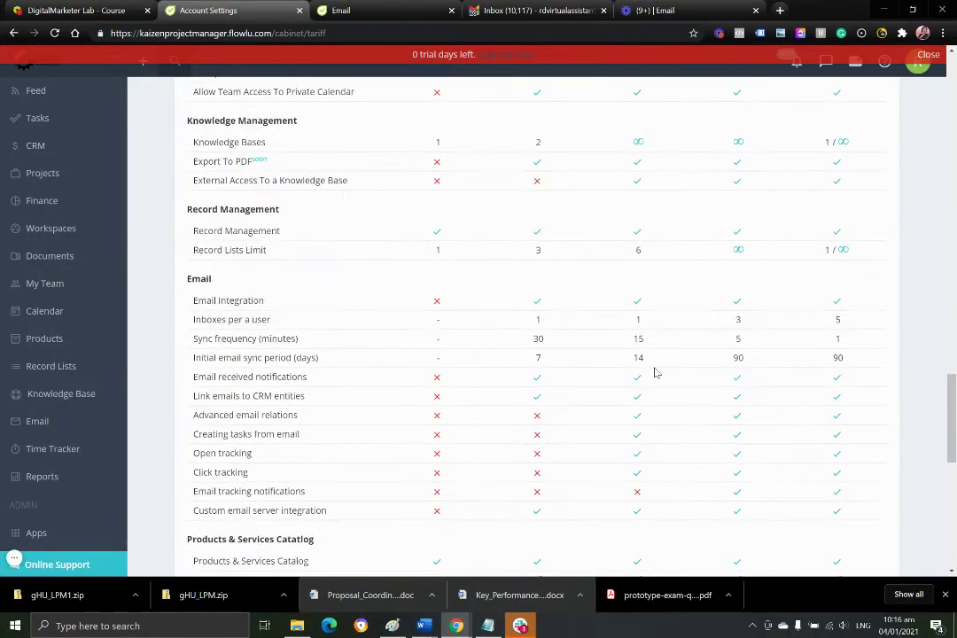
pyautogui.scroll(-2, 655, 373)
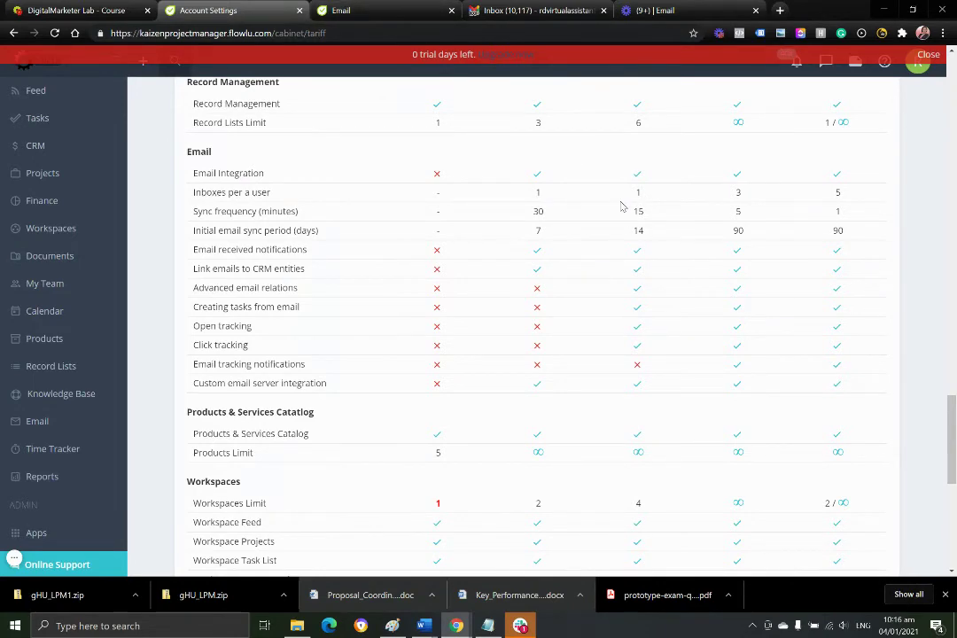
# Step: Return to the Email module and view the inbox of each listed email account, ending on the Gmail account
pyautogui.click(354, 10)
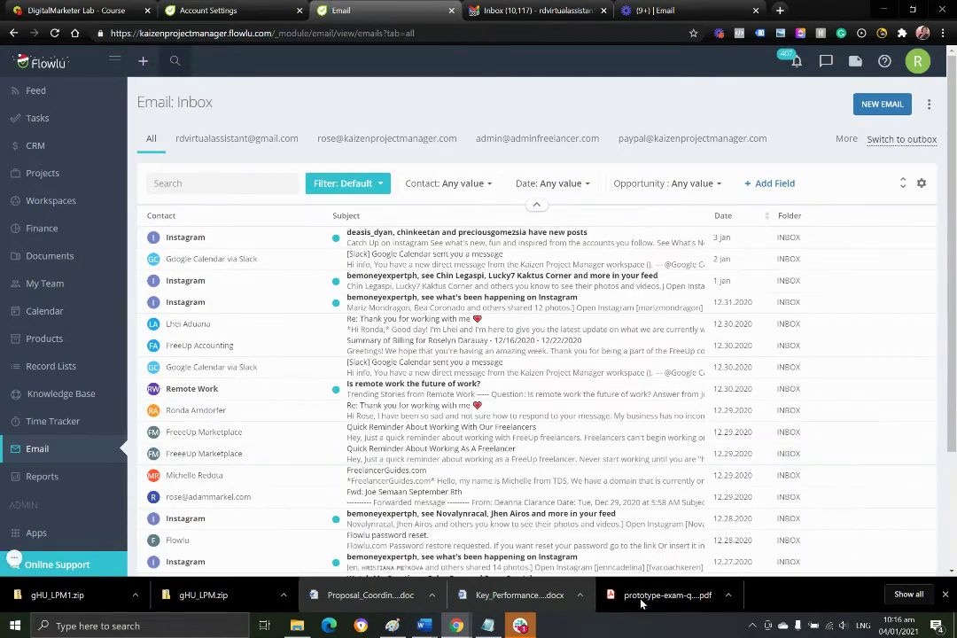
pyautogui.click(228, 139)
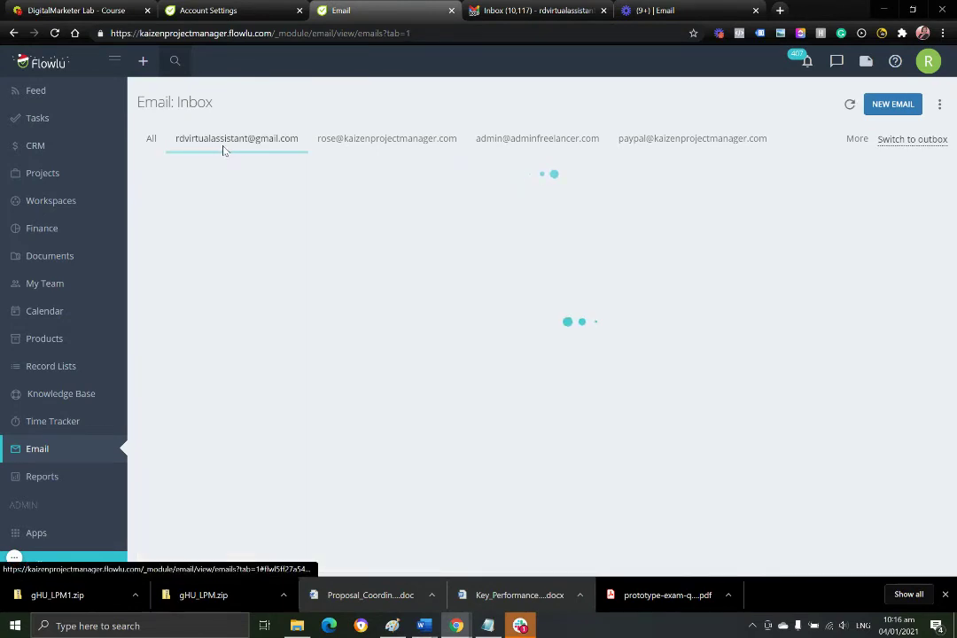
pyautogui.click(387, 145)
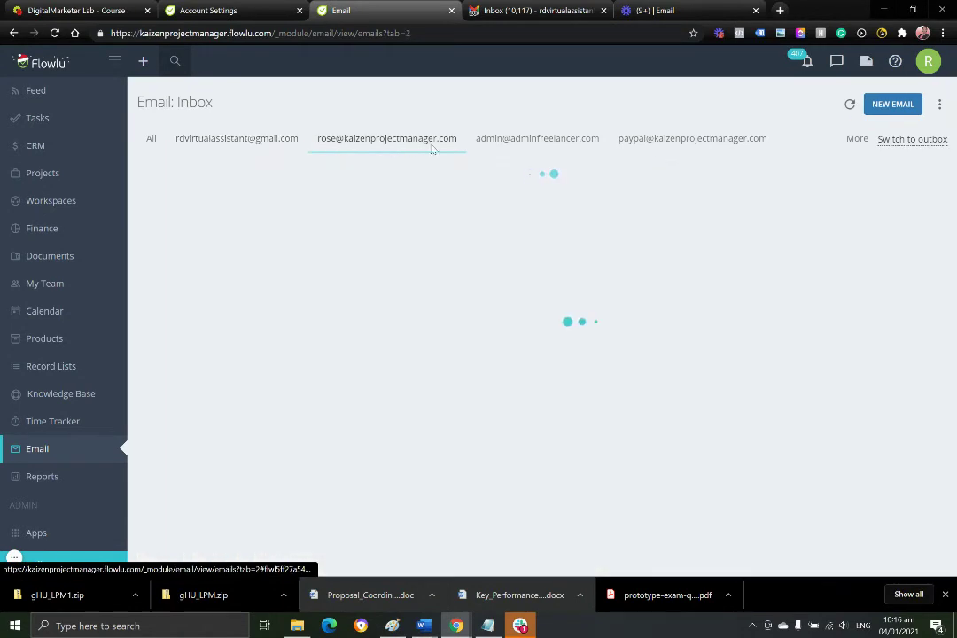
pyautogui.click(521, 142)
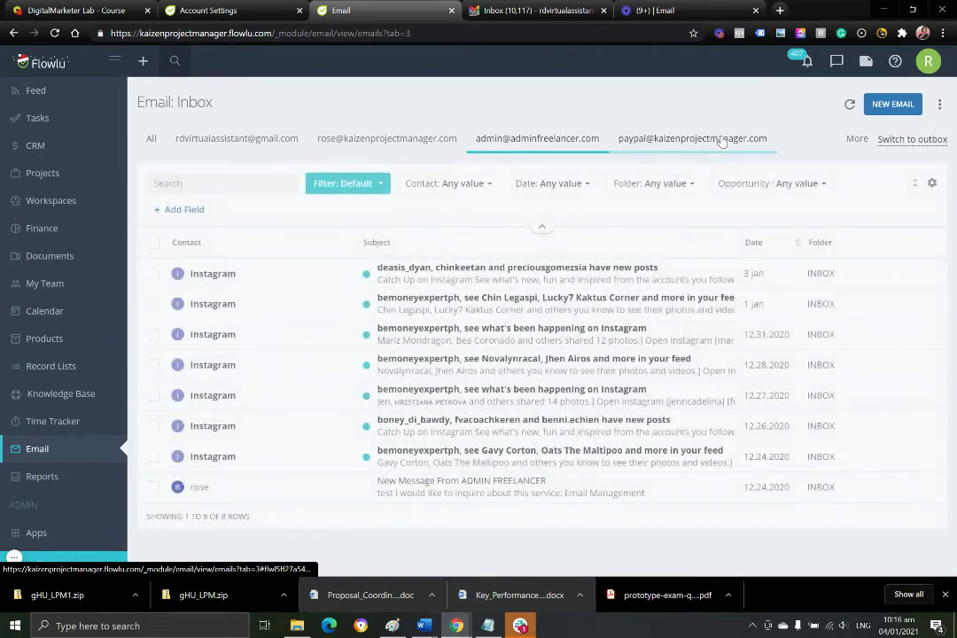
pyautogui.click(723, 142)
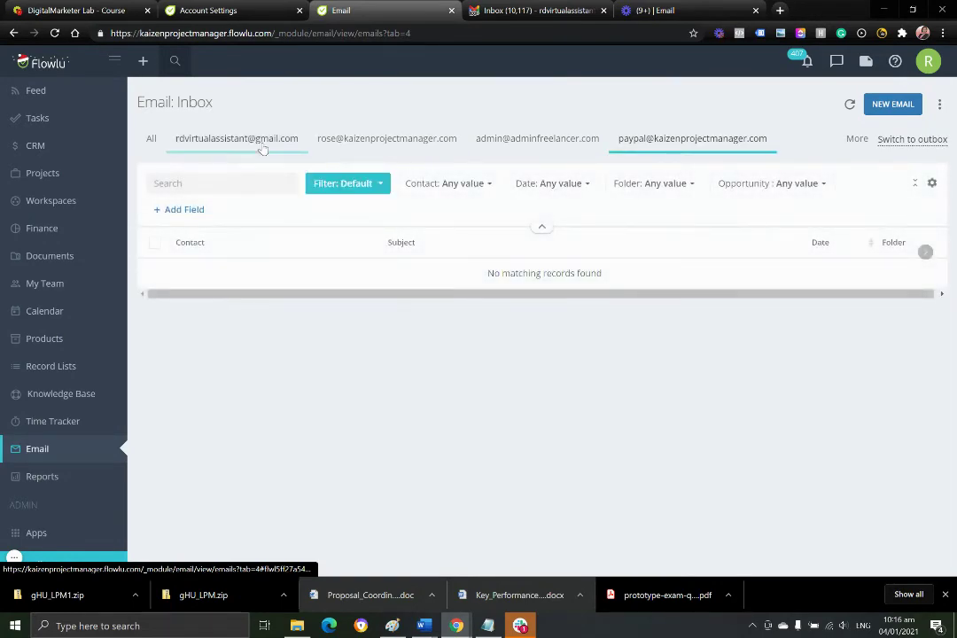
pyautogui.click(222, 144)
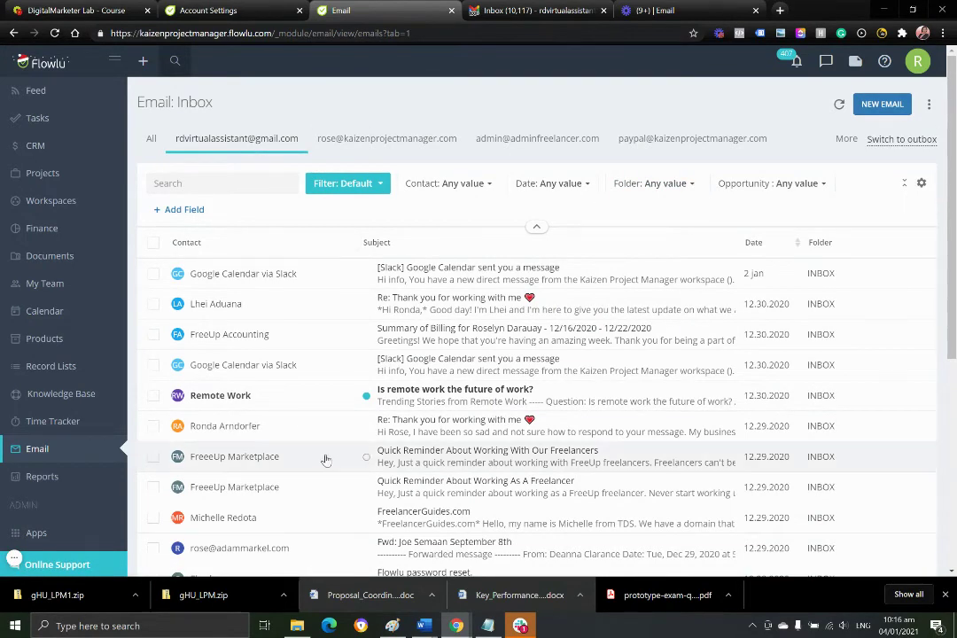
# Step: Open the Slack email about the Google Calendar message, start a task from it, and examine the form's fields down to the task list
pyautogui.click(424, 280)
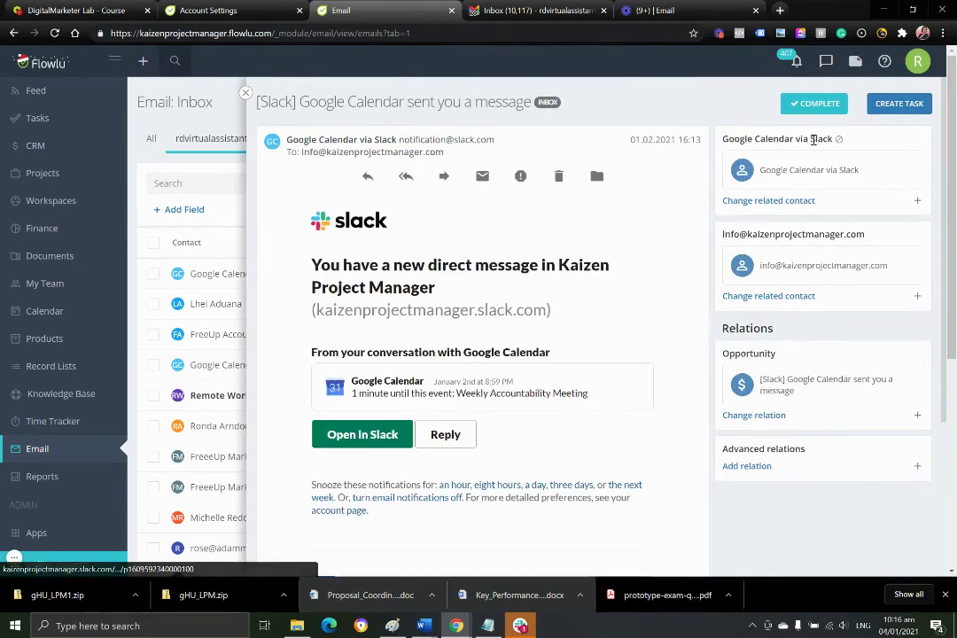
pyautogui.click(903, 103)
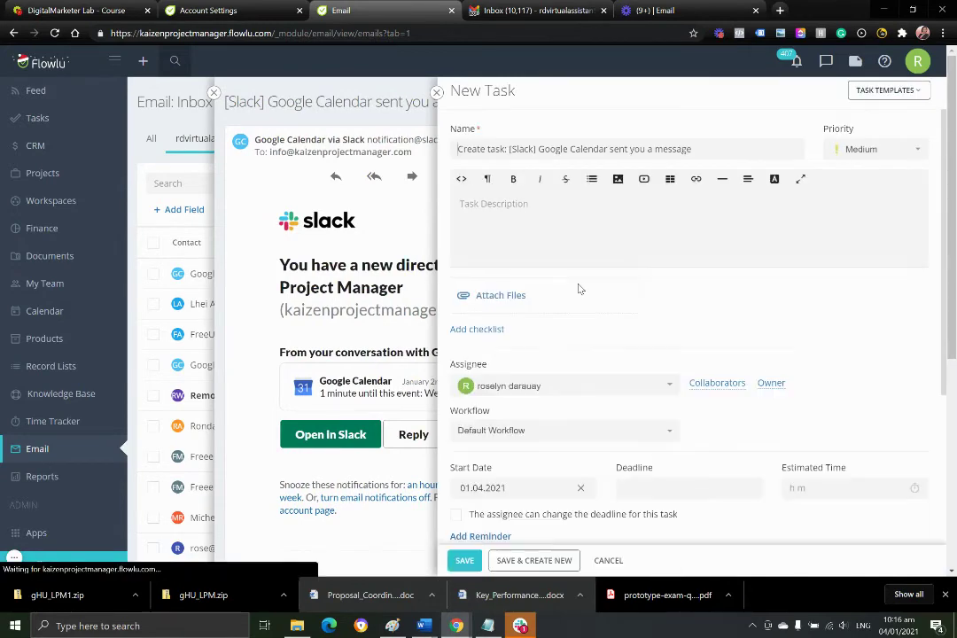
pyautogui.scroll(-3, 653, 406)
pyautogui.scroll(-1, 653, 406)
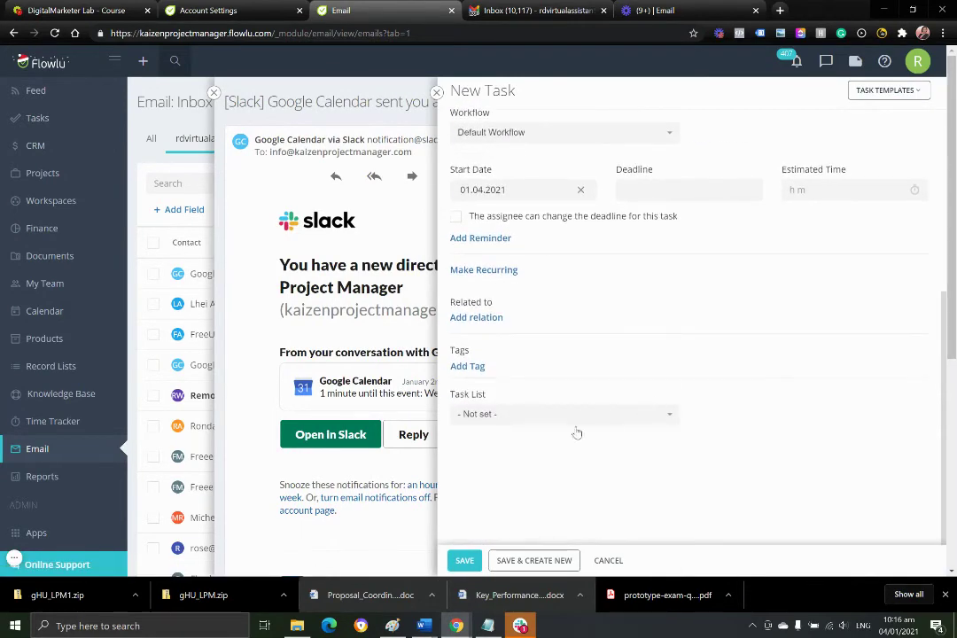
pyautogui.scroll(4, 585, 309)
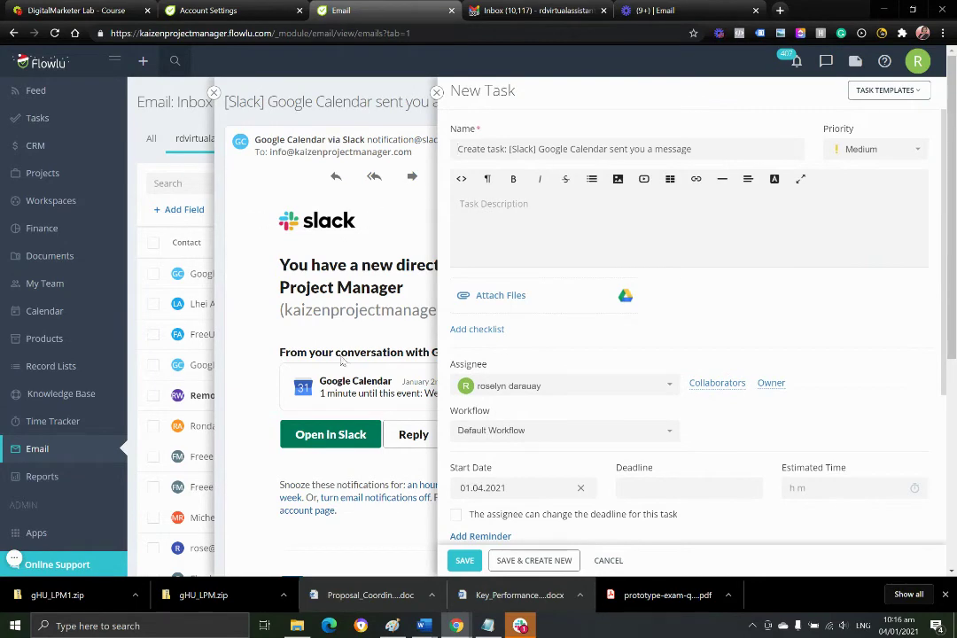
pyautogui.scroll(-3, 745, 451)
pyautogui.scroll(-1, 707, 511)
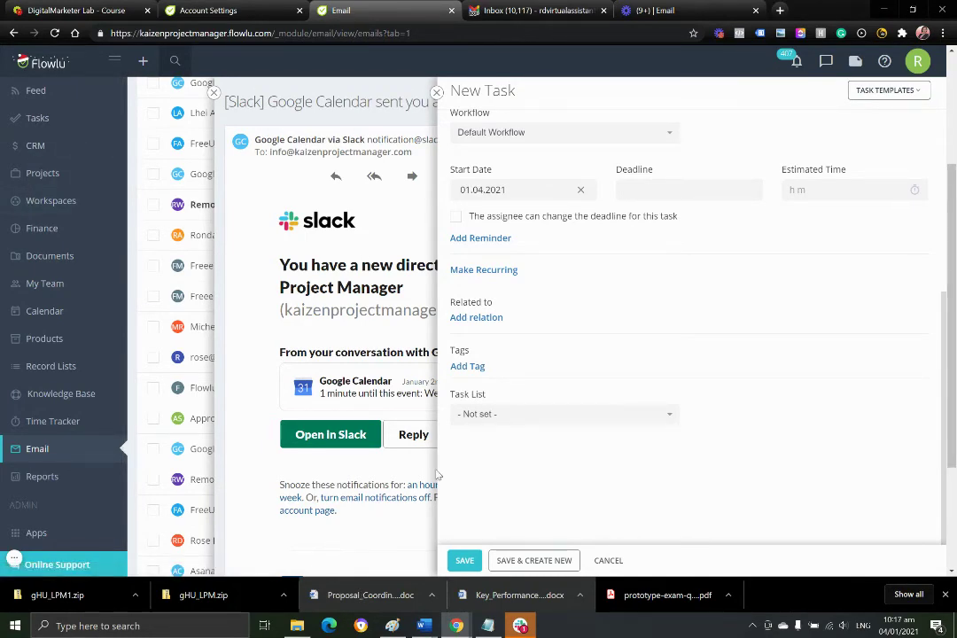
pyautogui.scroll(4, 672, 203)
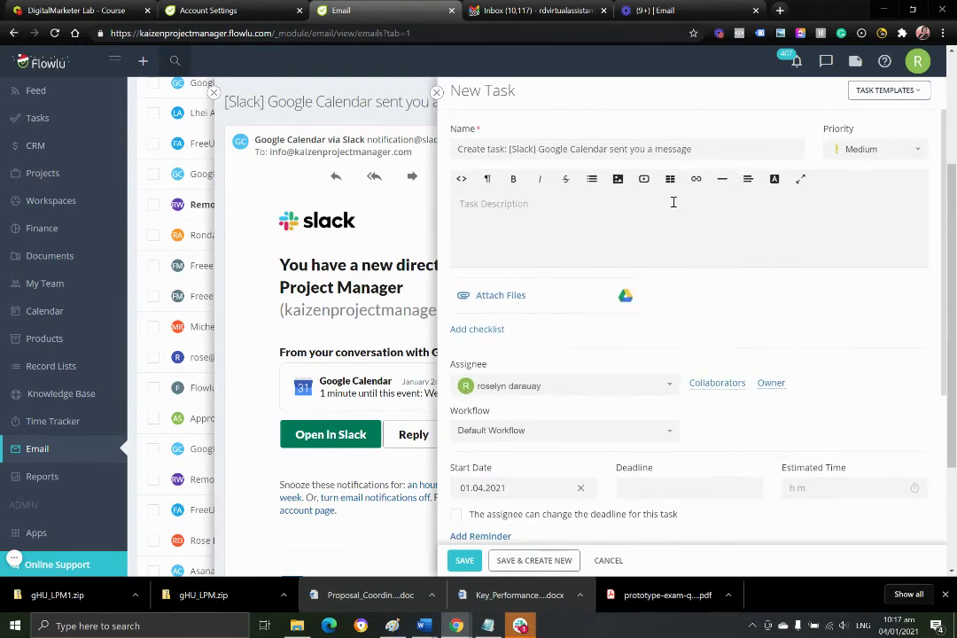
# Step: Check the new task's priority and workflow choices and its reminder, relation and tag options, and close the form without saving
pyautogui.click(896, 153)
pyautogui.click(896, 153)
pyautogui.scroll(-2, 577, 292)
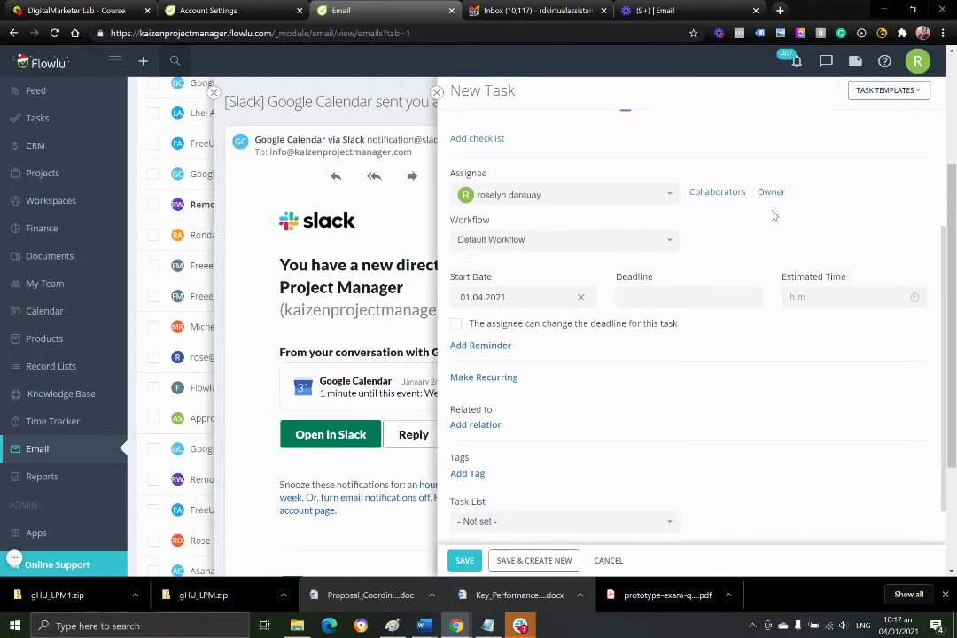
pyautogui.click(546, 248)
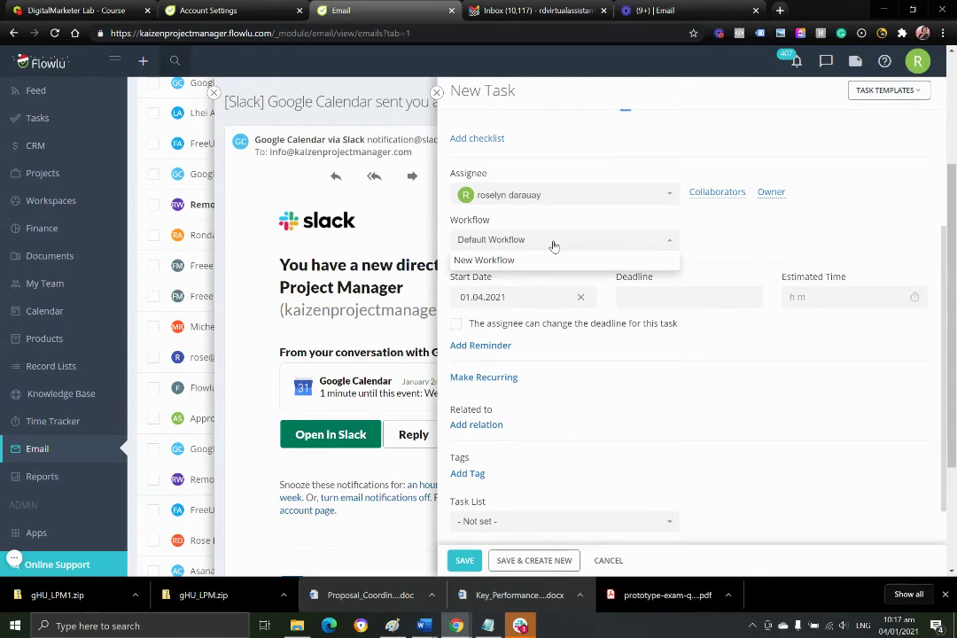
pyautogui.click(734, 237)
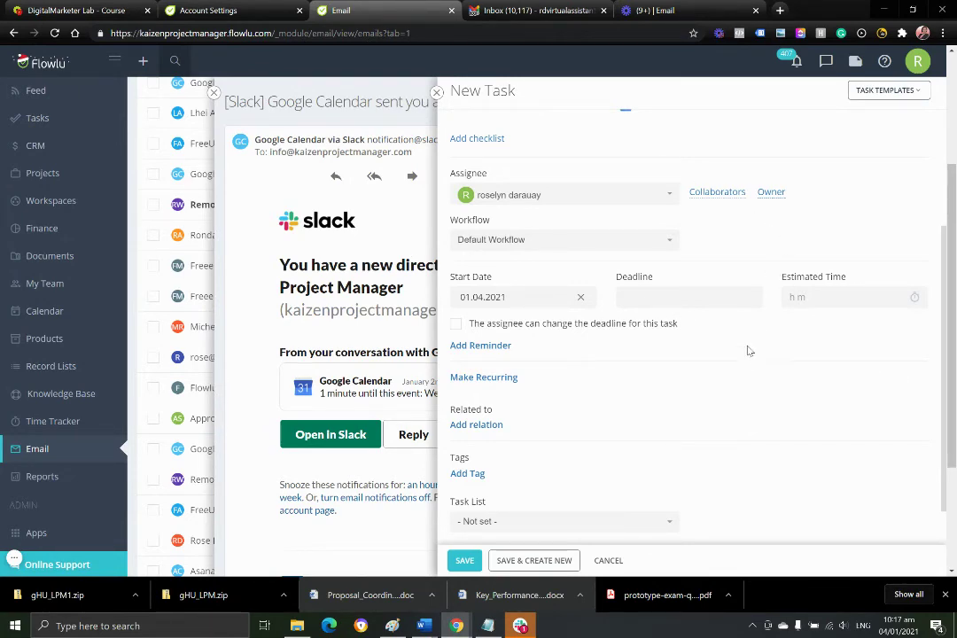
pyautogui.scroll(-1, 472, 290)
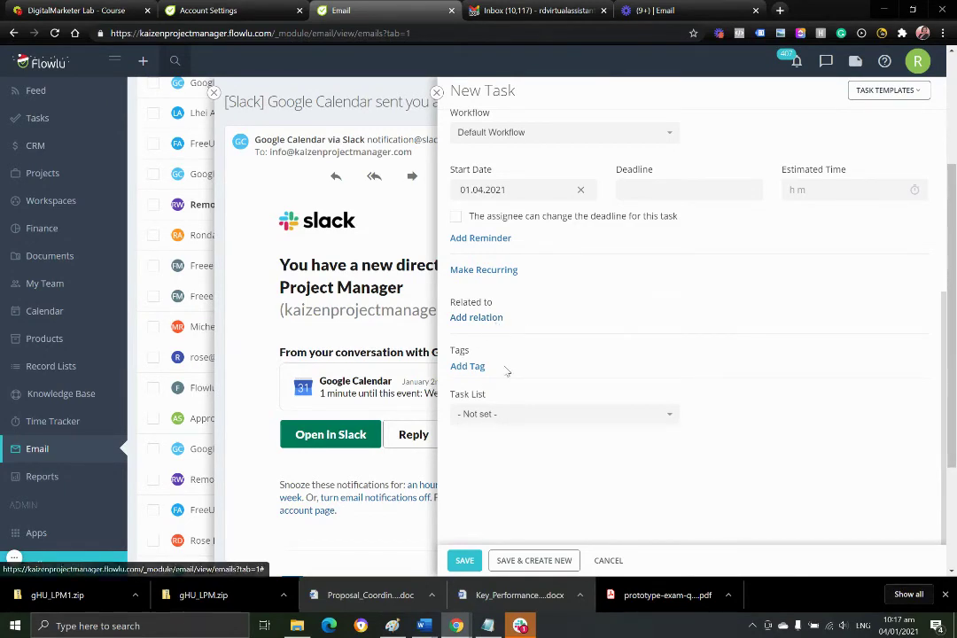
pyautogui.scroll(-5, 755, 441)
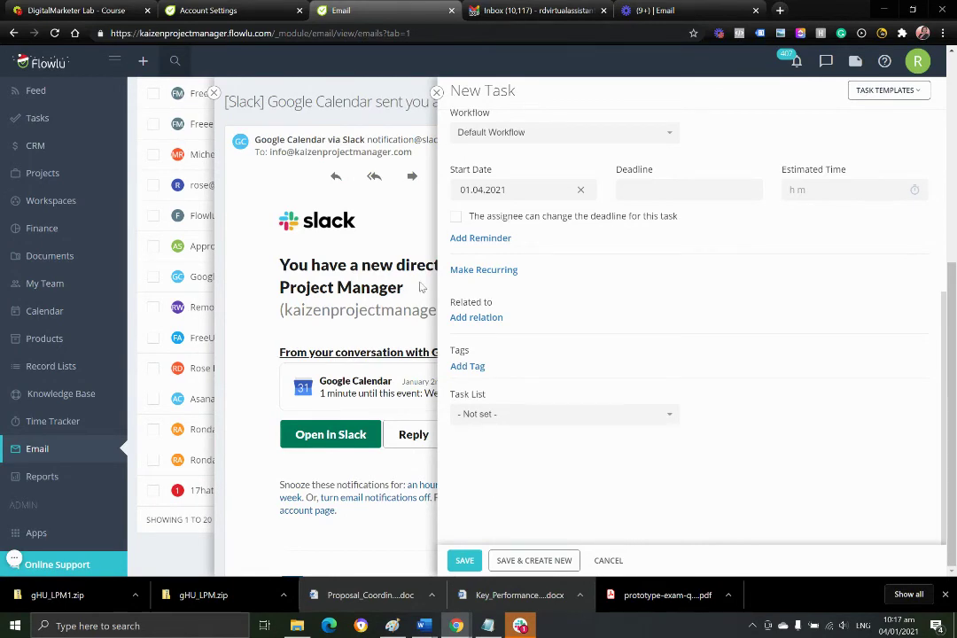
pyautogui.click(436, 93)
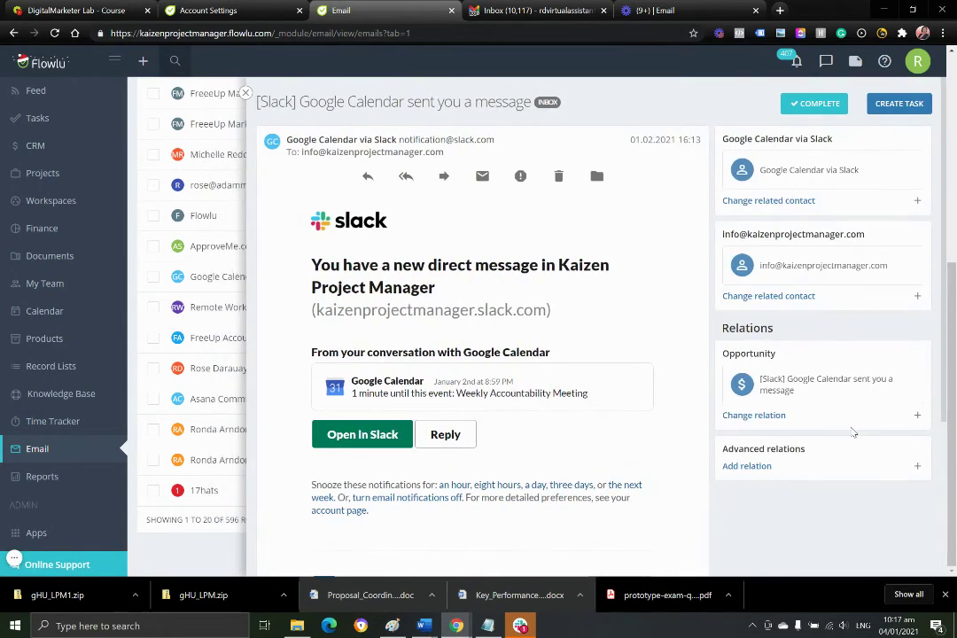
# Step: Check the task templates available when creating a task from the email, and return to the inbox list without saving
pyautogui.click(788, 102)
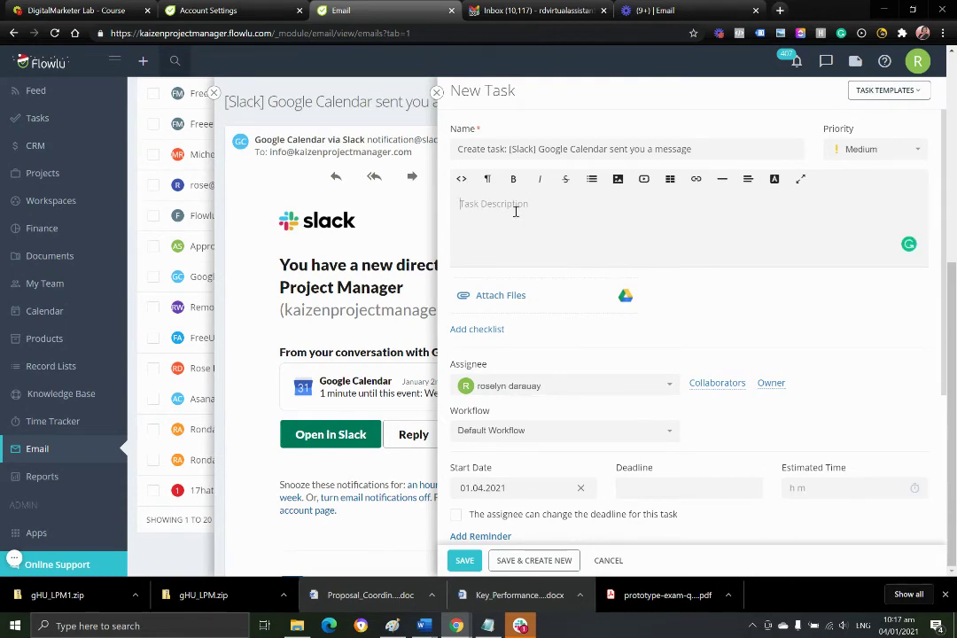
pyautogui.click(886, 89)
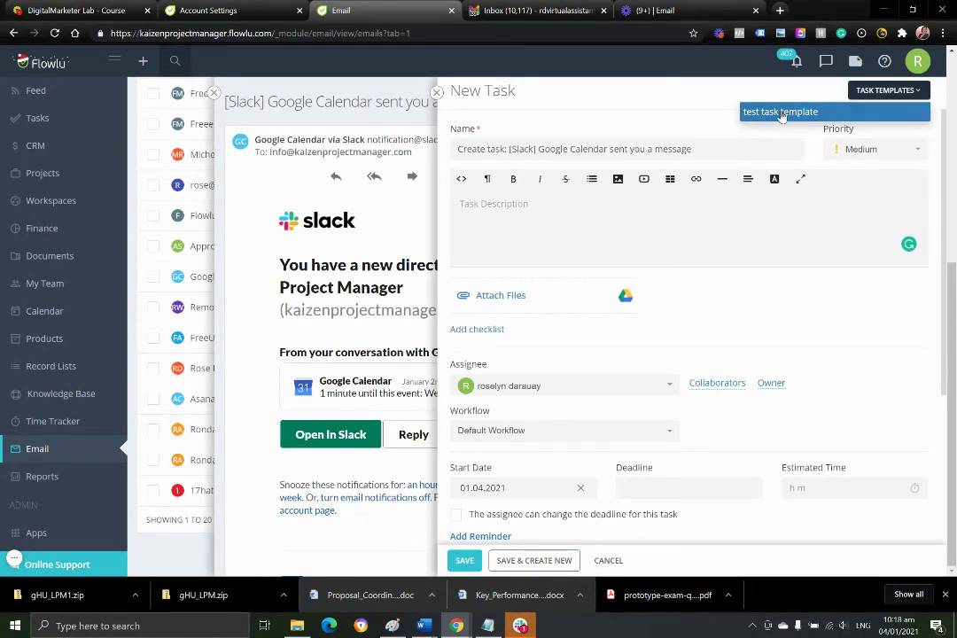
pyautogui.click(620, 93)
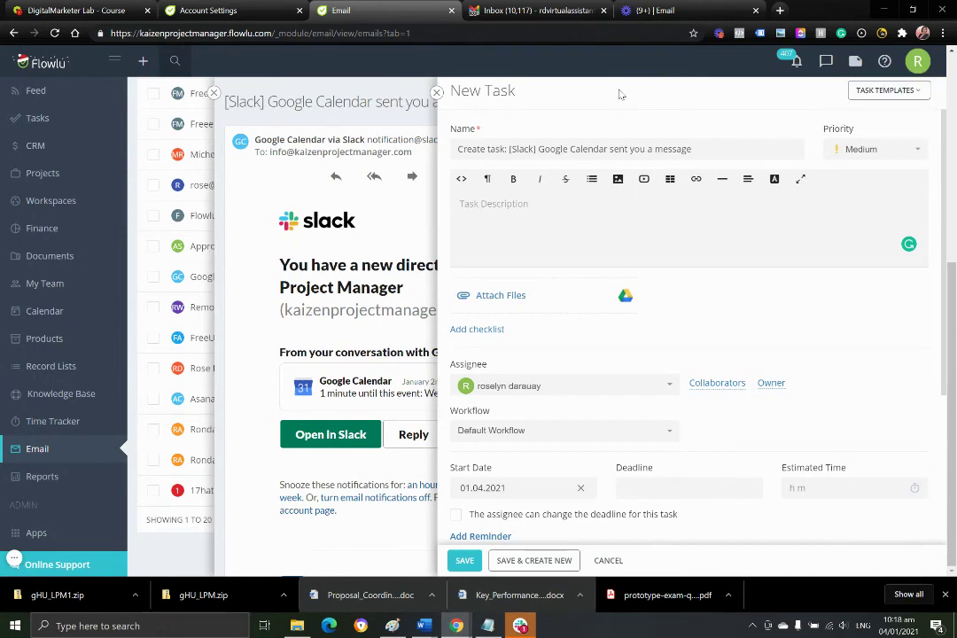
pyautogui.click(436, 93)
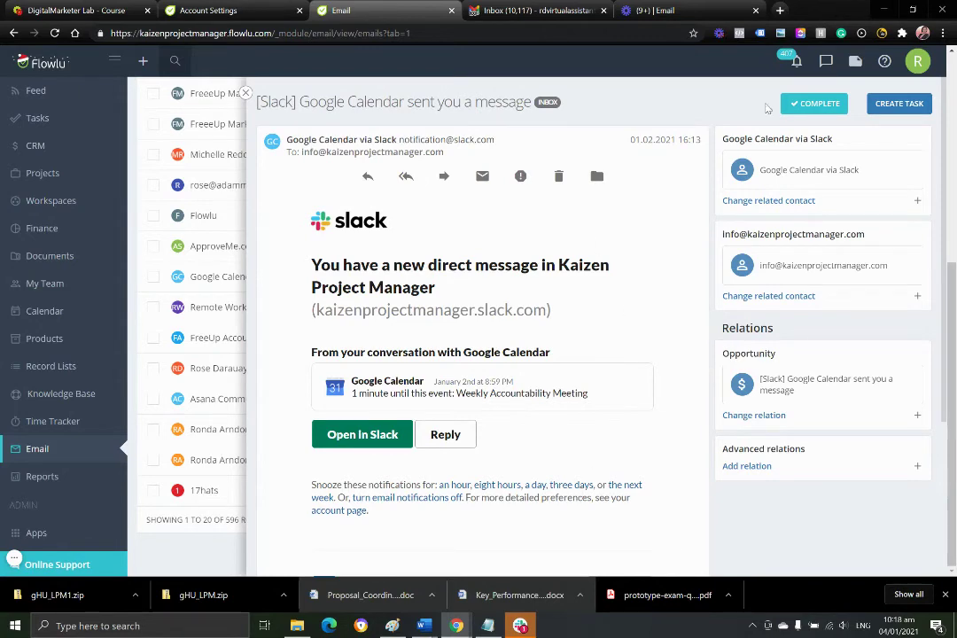
pyautogui.click(245, 92)
pyautogui.scroll(10, 278, 295)
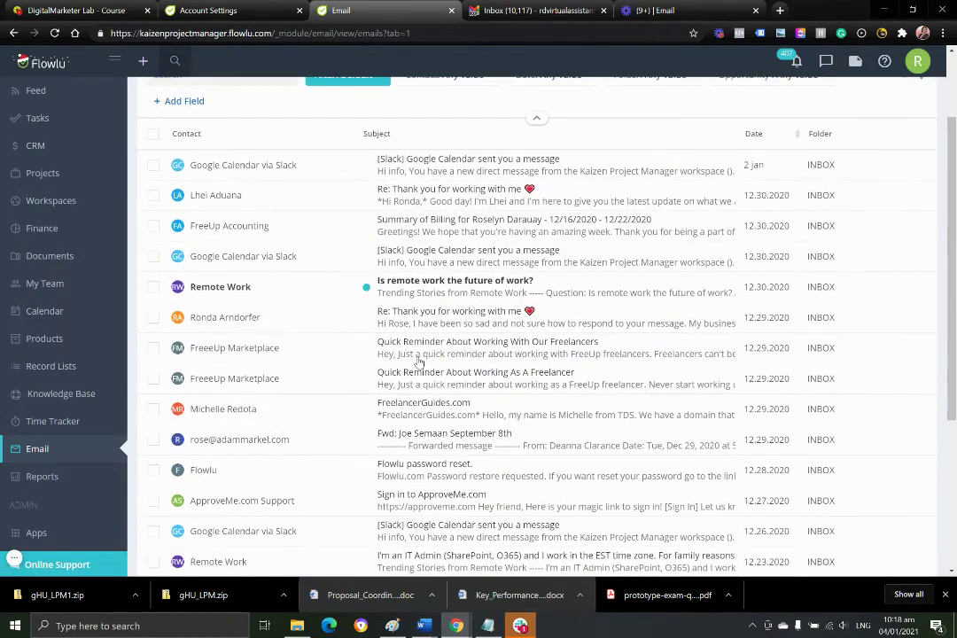
# Step: Open the Slack email again and examine its content down to the comment field
pyautogui.click(436, 280)
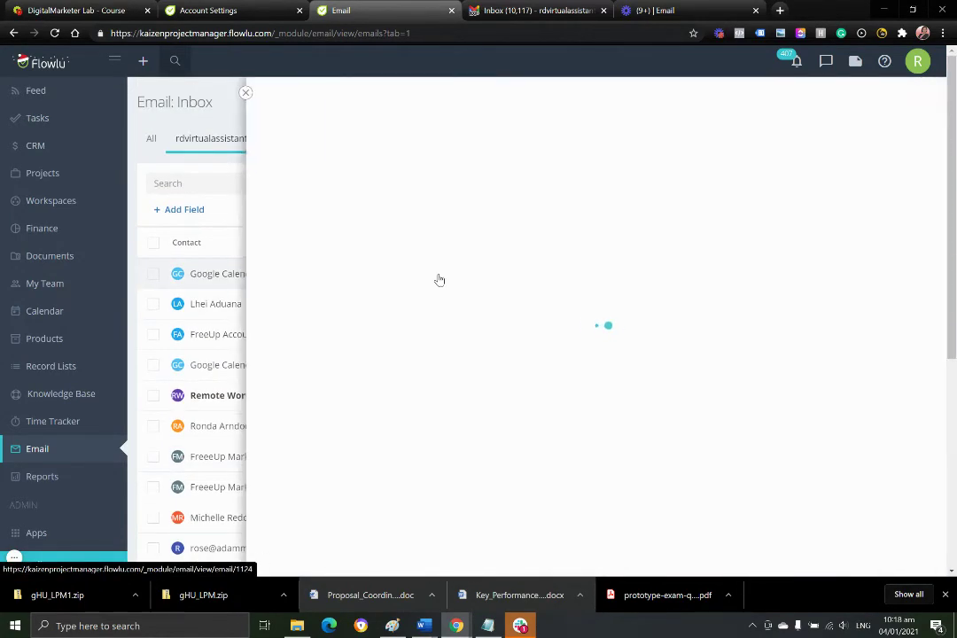
pyautogui.scroll(-5, 452, 319)
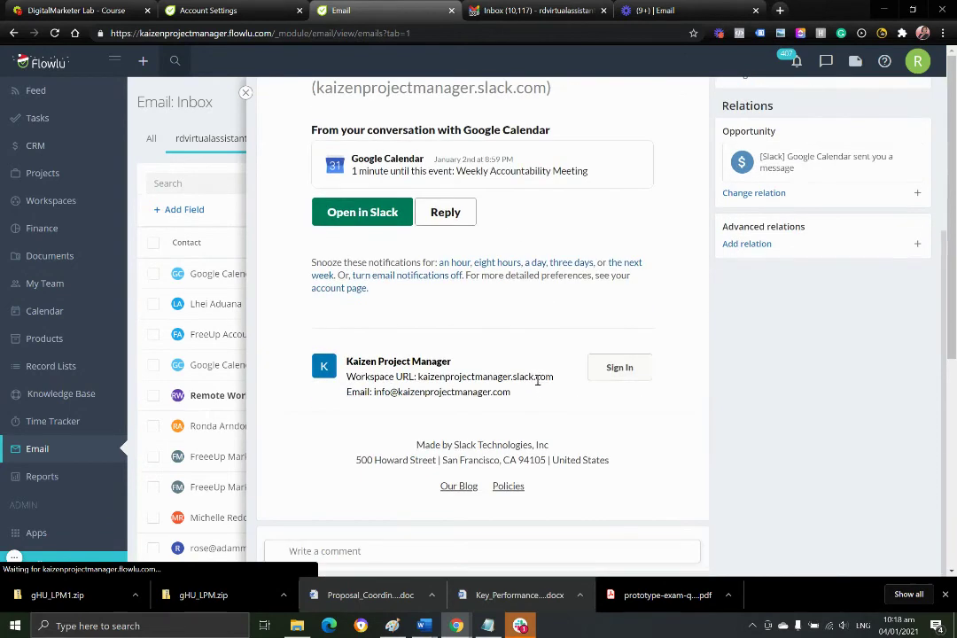
pyautogui.click(378, 551)
pyautogui.scroll(5, 379, 531)
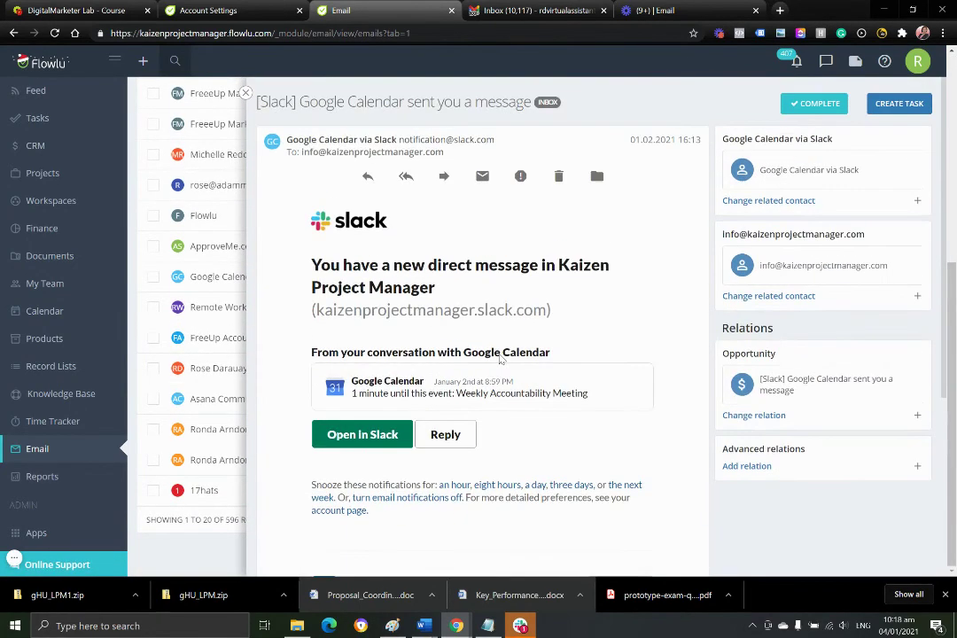
# Step: Start a reply to all recipients of the Slack email and check its template options
pyautogui.click(405, 176)
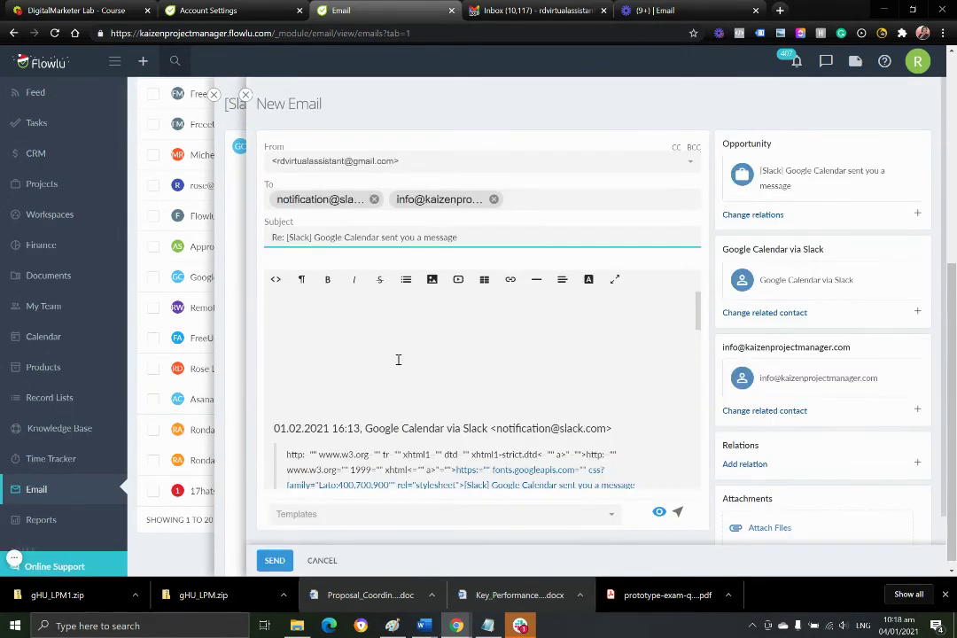
pyautogui.scroll(-5, 570, 353)
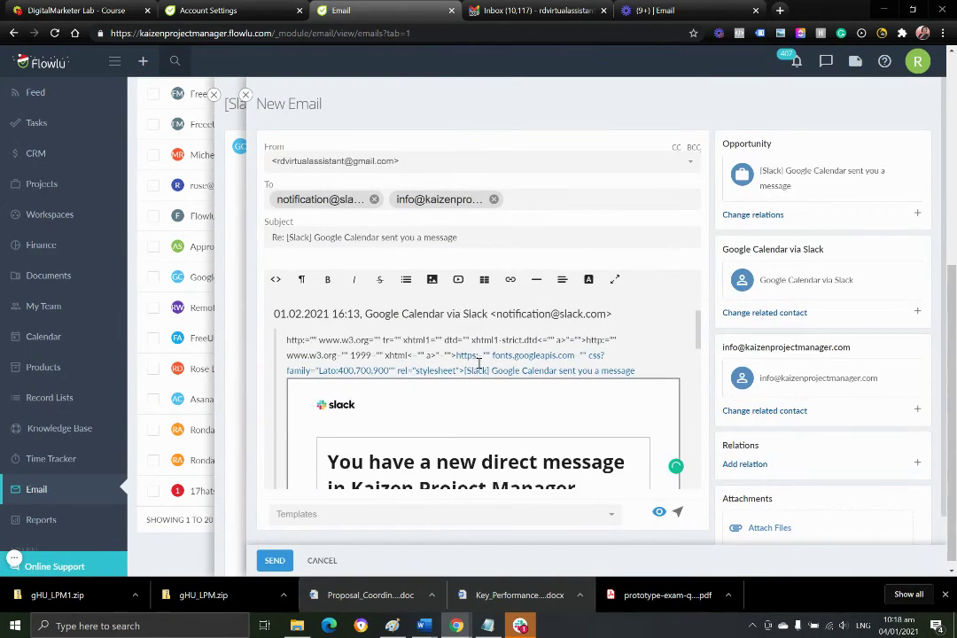
pyautogui.click(362, 452)
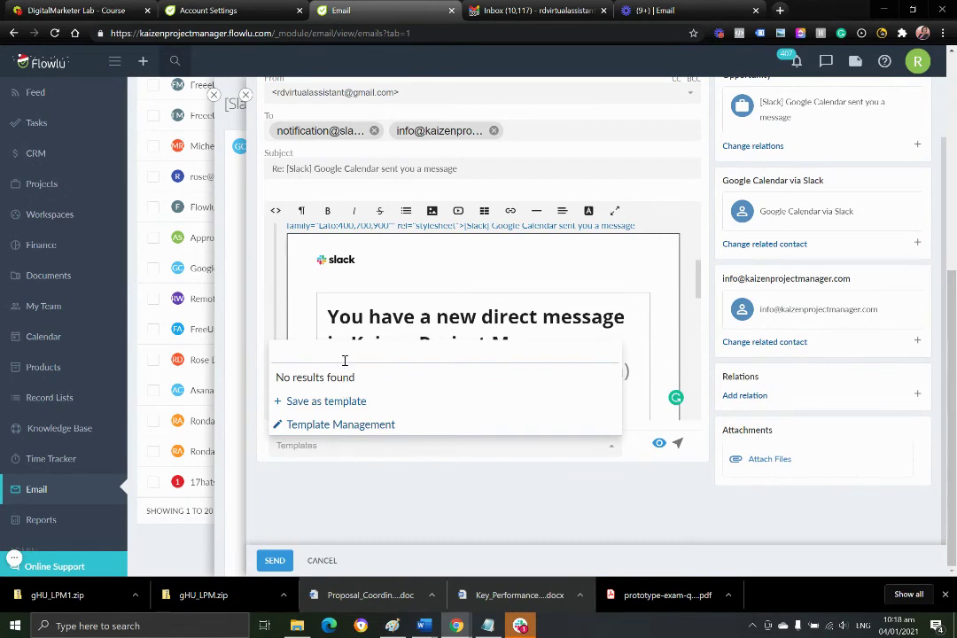
pyautogui.click(426, 512)
pyautogui.scroll(2, 554, 504)
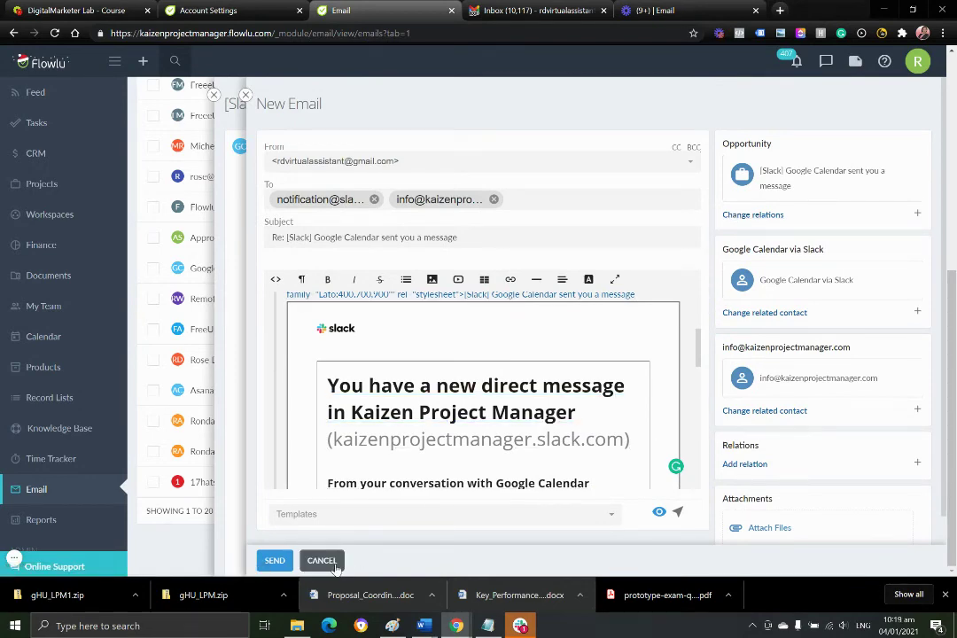
# Step: Examine the reply's message body, related opportunity, contacts, relations and attachment option, and close the draft and the email without sending
pyautogui.scroll(-5, 682, 422)
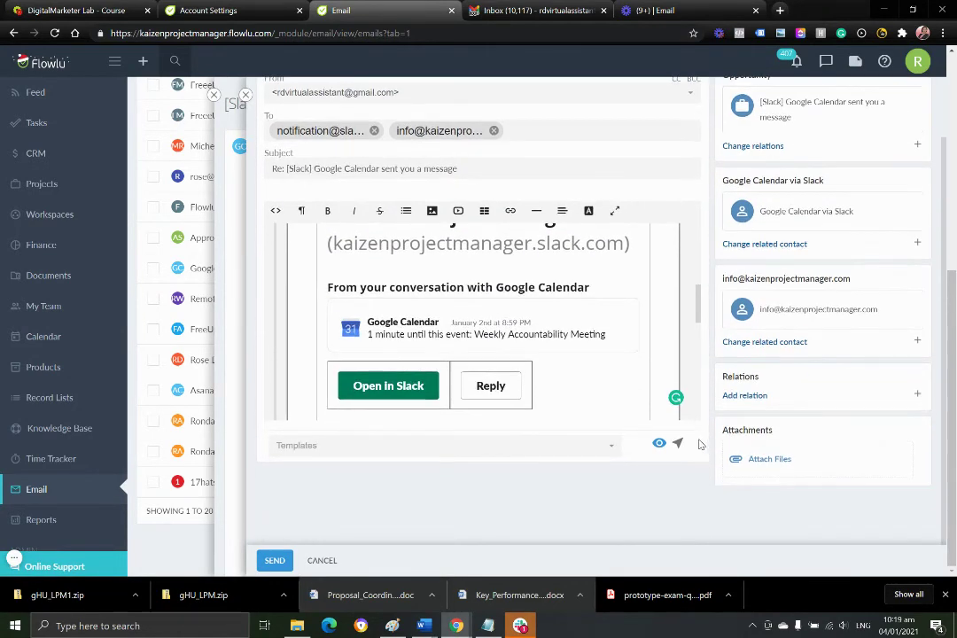
pyautogui.scroll(5, 293, 244)
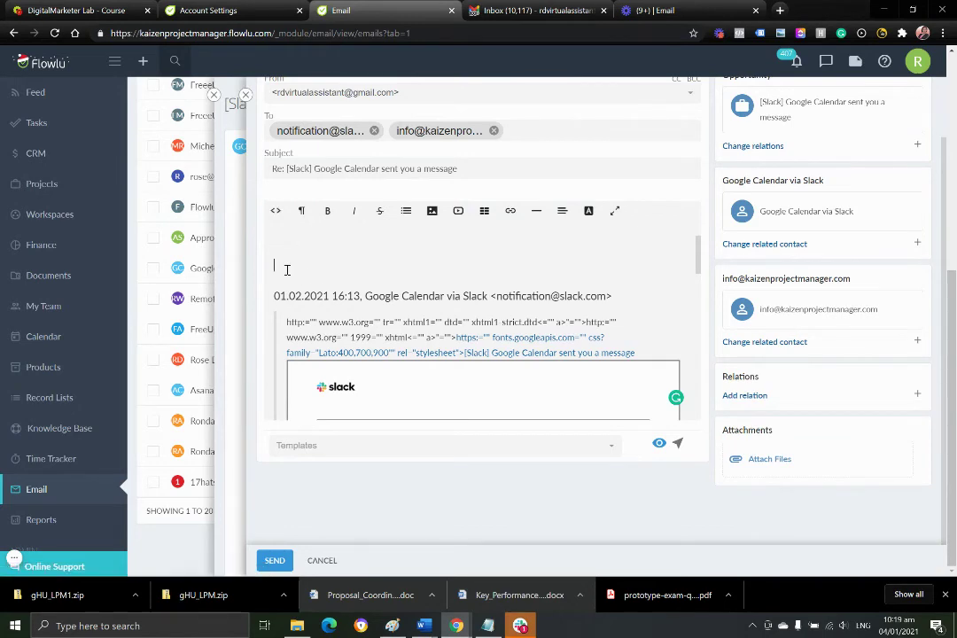
pyautogui.press('Return')
pyautogui.press('Return')
pyautogui.press('Return')
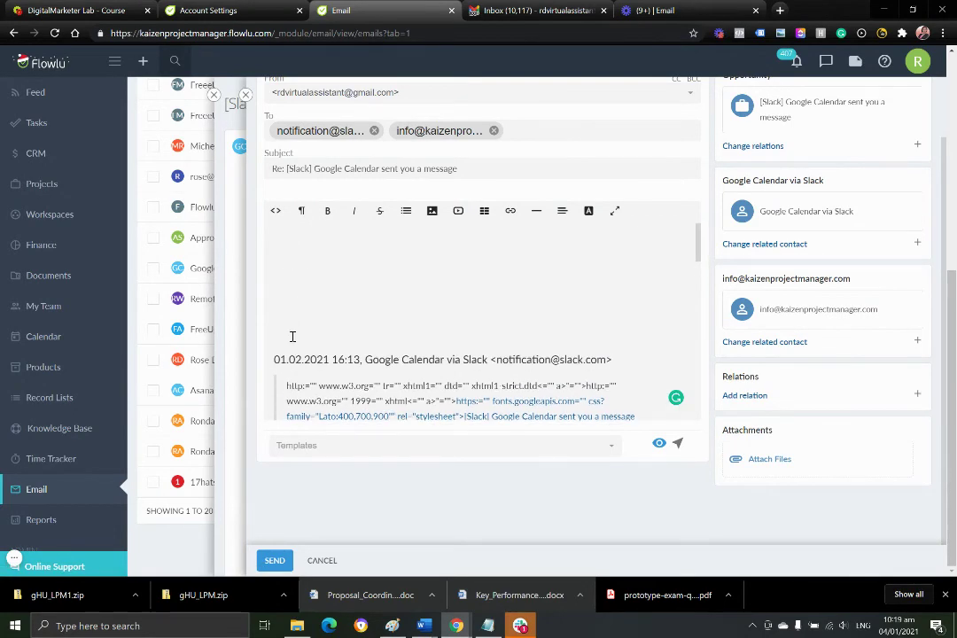
pyautogui.scroll(1, 332, 326)
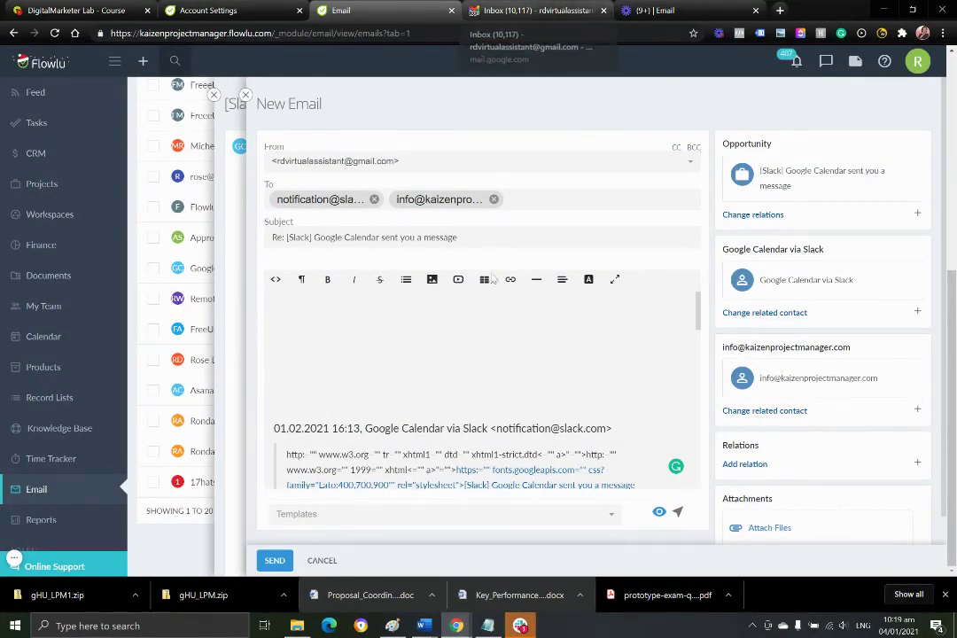
pyautogui.scroll(-1, 842, 429)
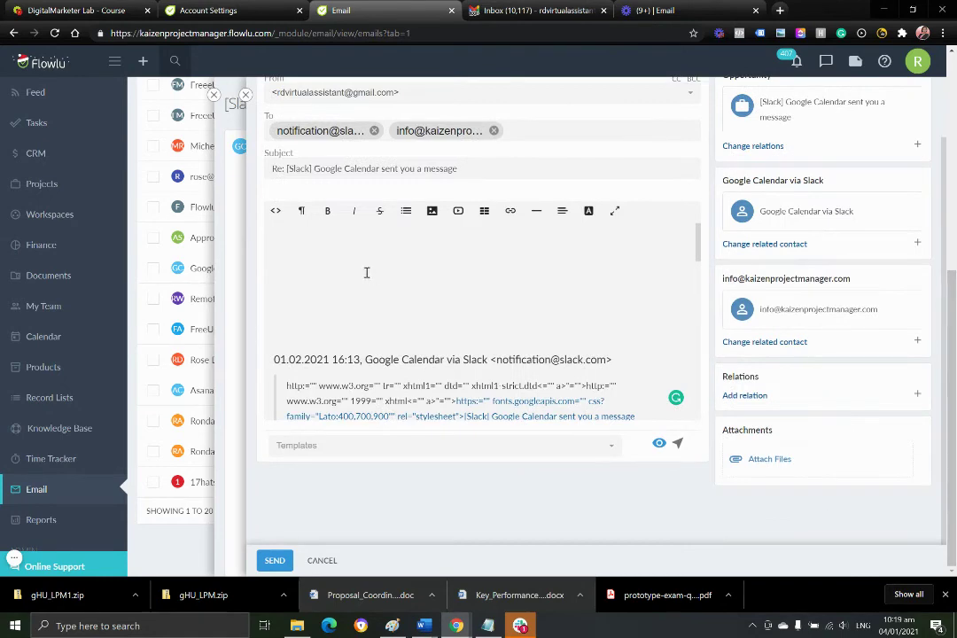
pyautogui.click(376, 328)
pyautogui.scroll(1, 846, 239)
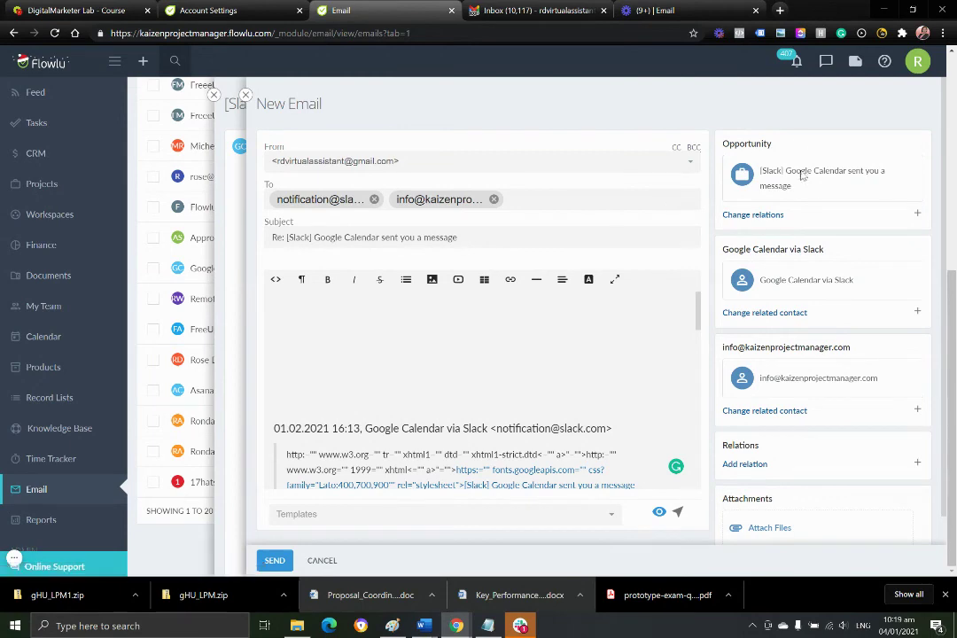
pyautogui.scroll(-2, 850, 390)
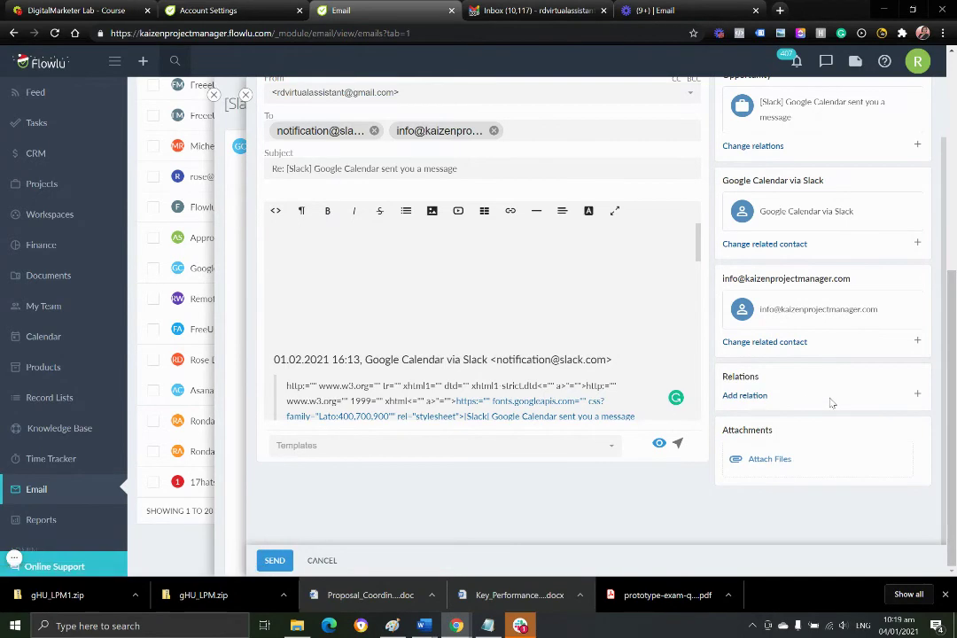
pyautogui.click(245, 95)
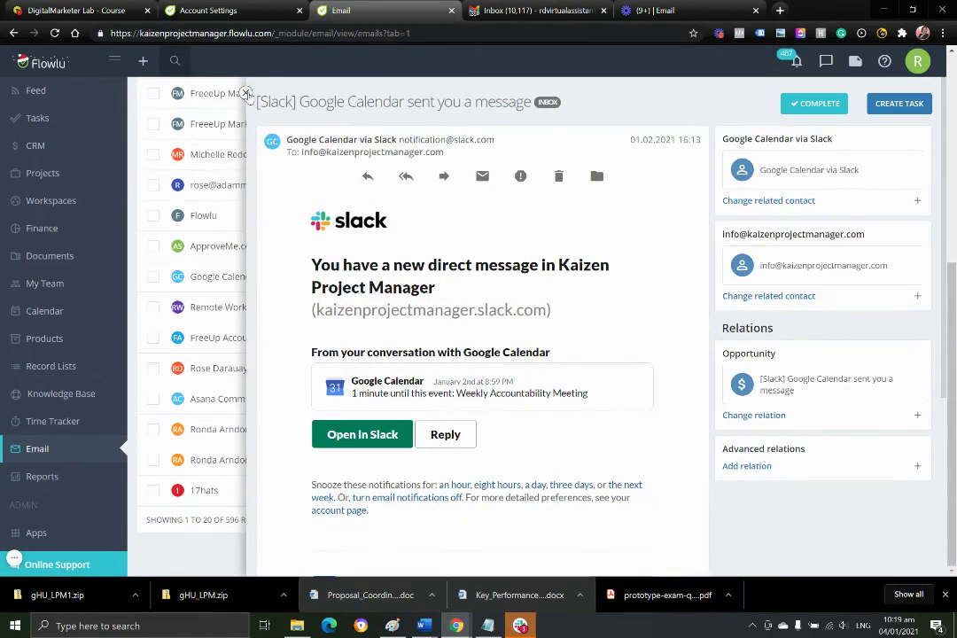
pyautogui.click(244, 100)
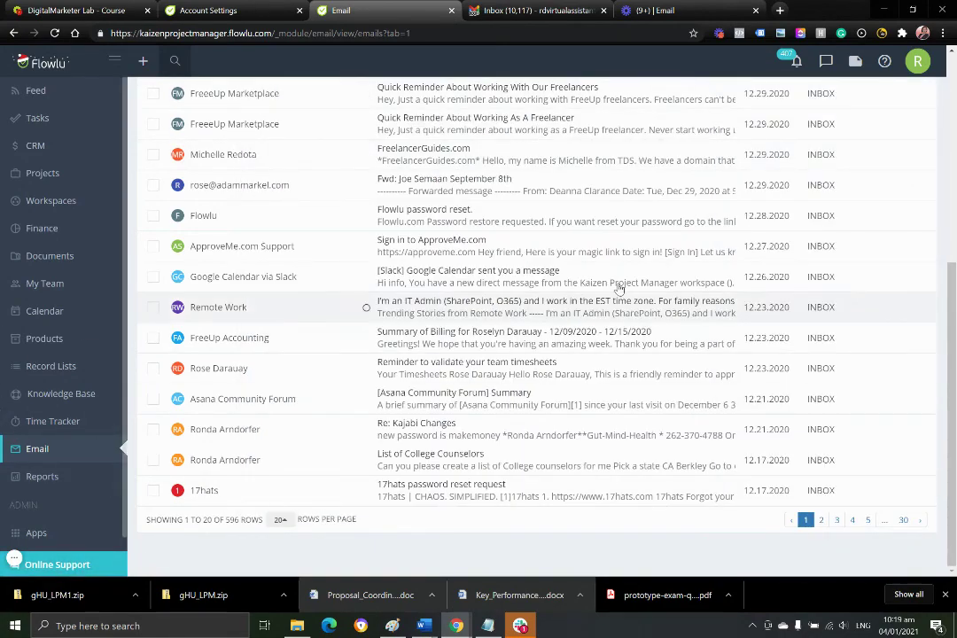
# Step: Look over the Gmail account's inbox list and open the Reports module
pyautogui.scroll(2, 558, 227)
pyautogui.scroll(1, 558, 227)
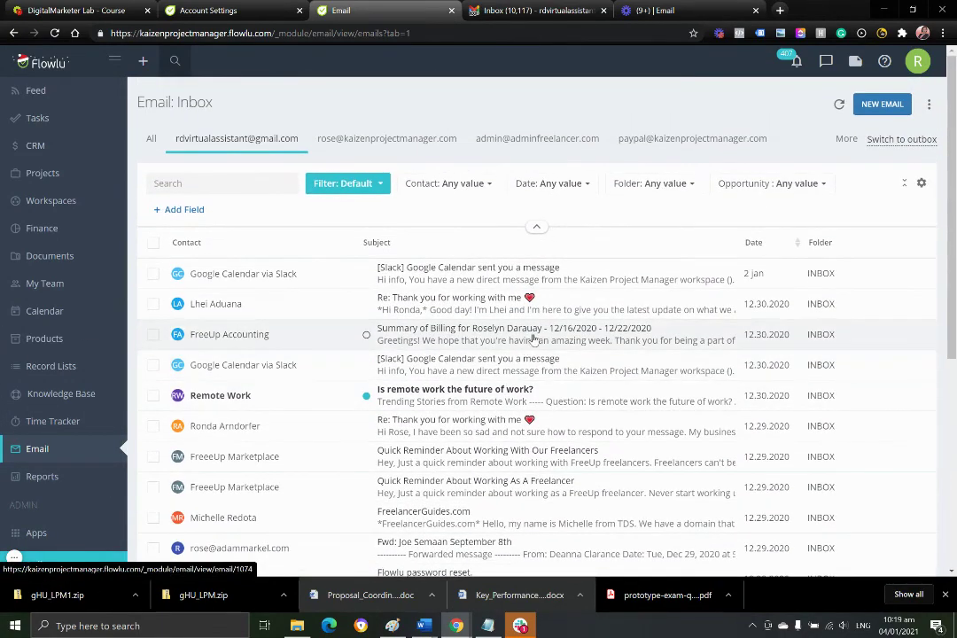
pyautogui.scroll(-3, 567, 265)
pyautogui.scroll(-1, 574, 319)
pyautogui.click(56, 477)
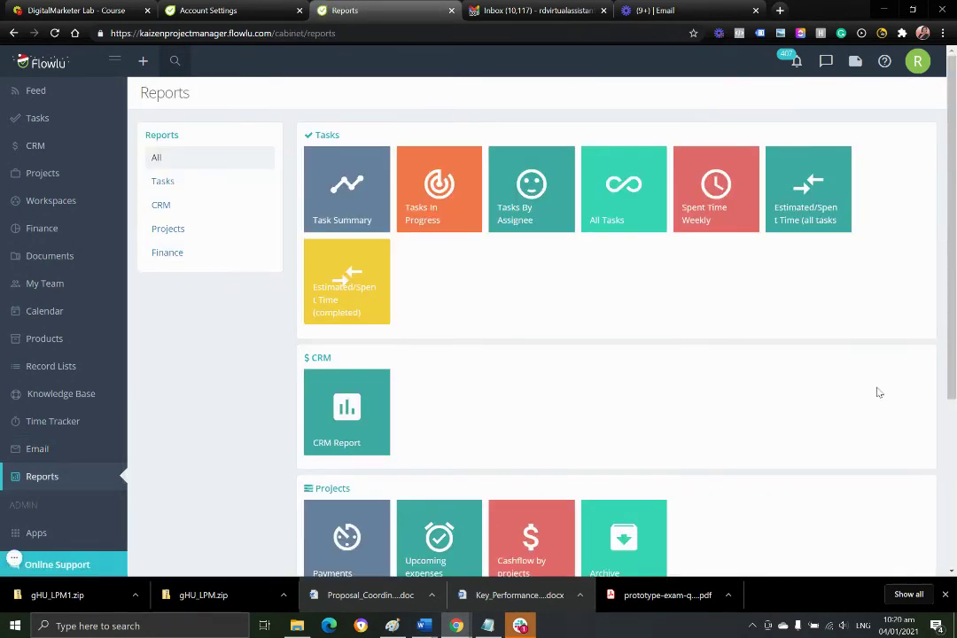
# Step: Look over the available reports and open the Spent Time Weekly report from the Tasks group
pyautogui.scroll(-3, 856, 391)
pyautogui.scroll(3, 856, 391)
pyautogui.click(717, 186)
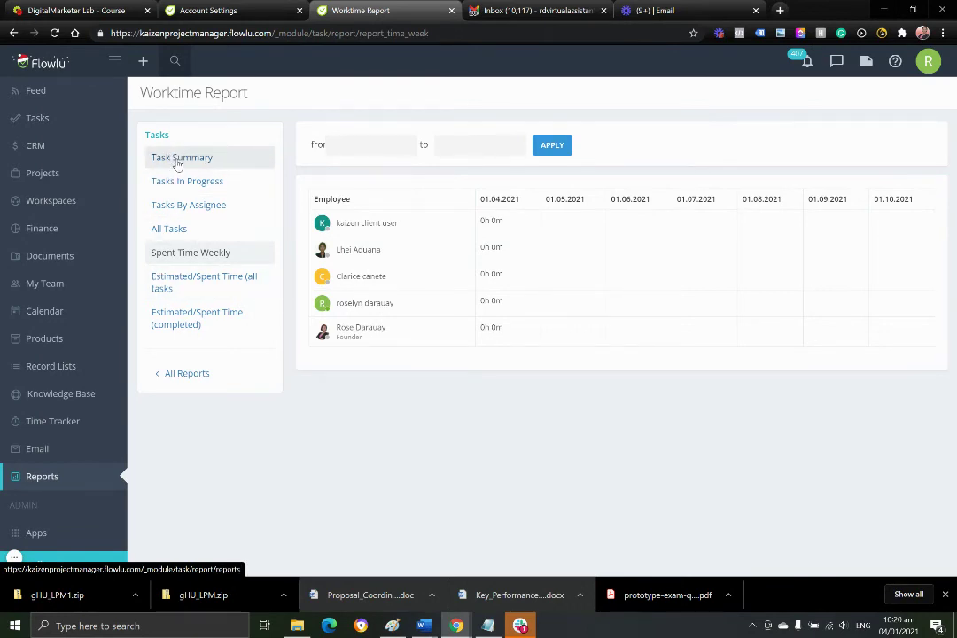
# Step: Filter the worktime report to the period from 12.01.2020 to 12.31.2020 and look over the daily employee hours
pyautogui.click(339, 145)
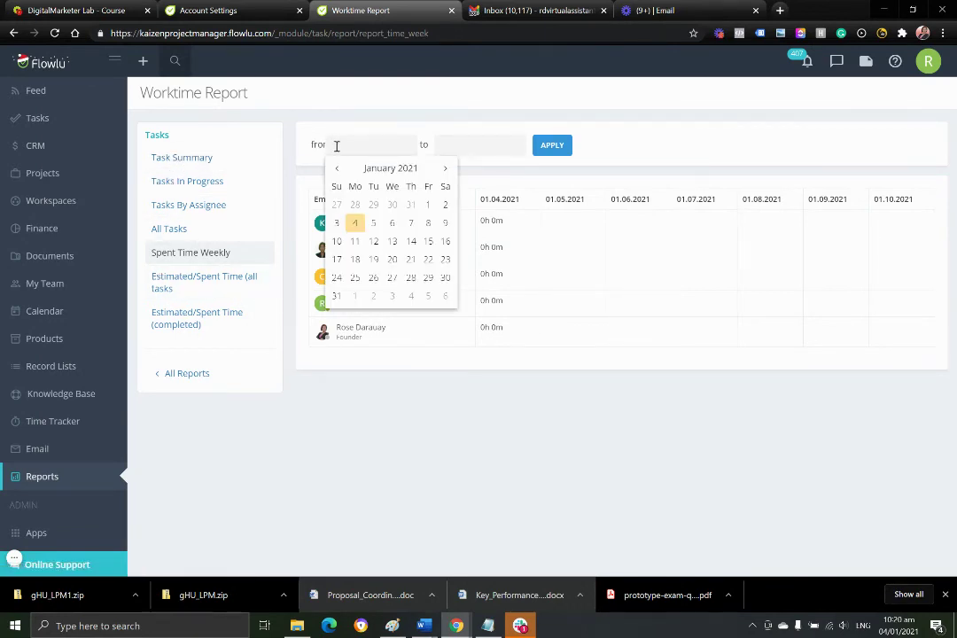
pyautogui.click(337, 169)
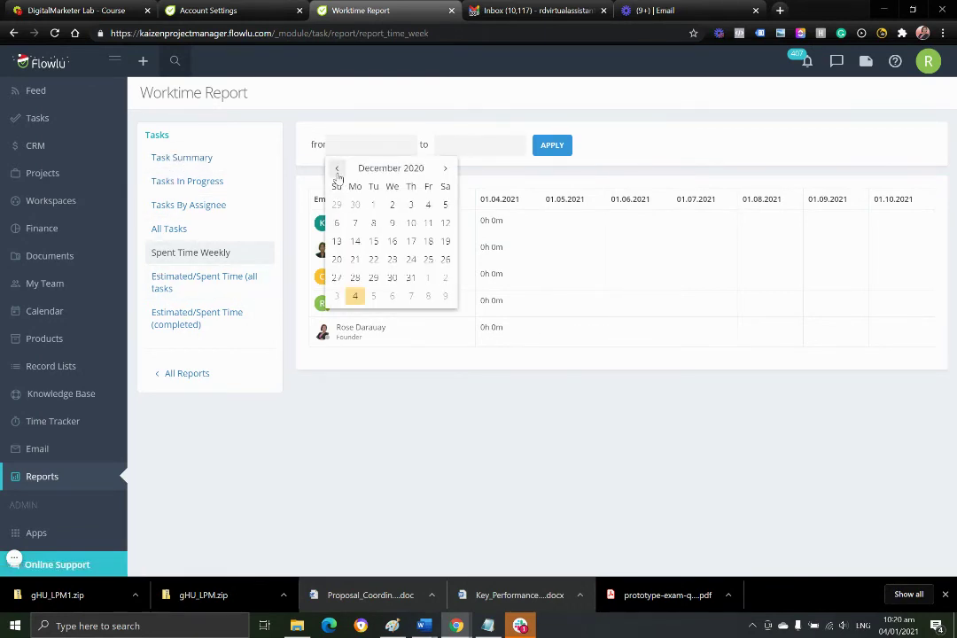
pyautogui.click(374, 205)
pyautogui.click(469, 147)
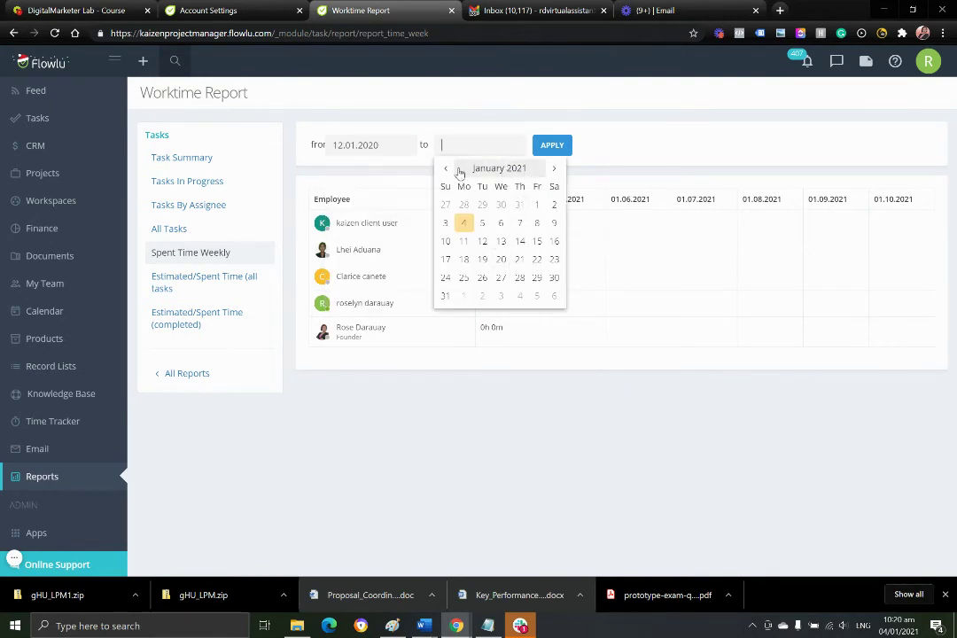
pyautogui.click(519, 205)
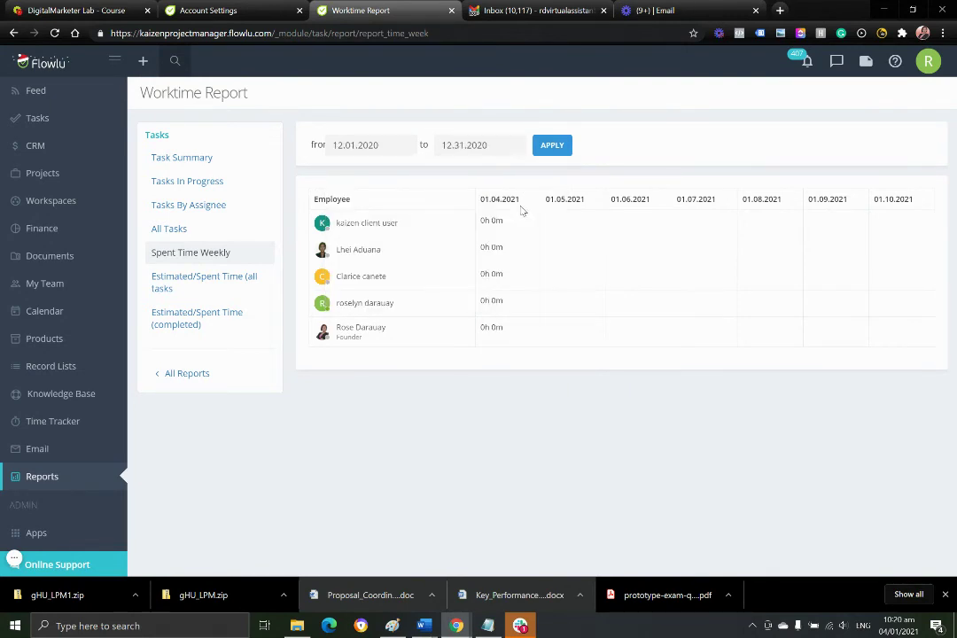
pyautogui.click(552, 146)
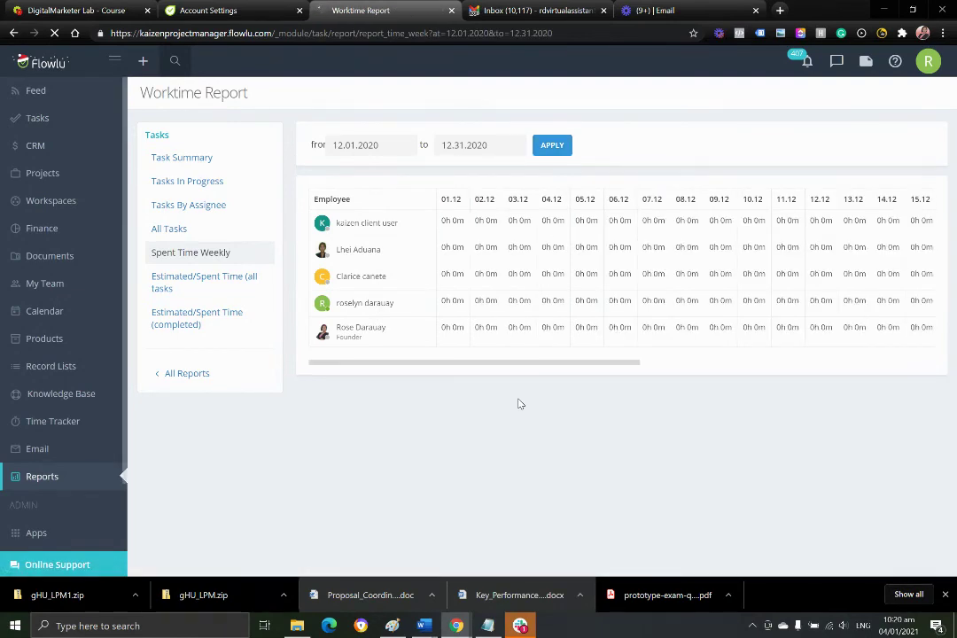
pyautogui.moveTo(549, 367); pyautogui.dragTo(431, 396)
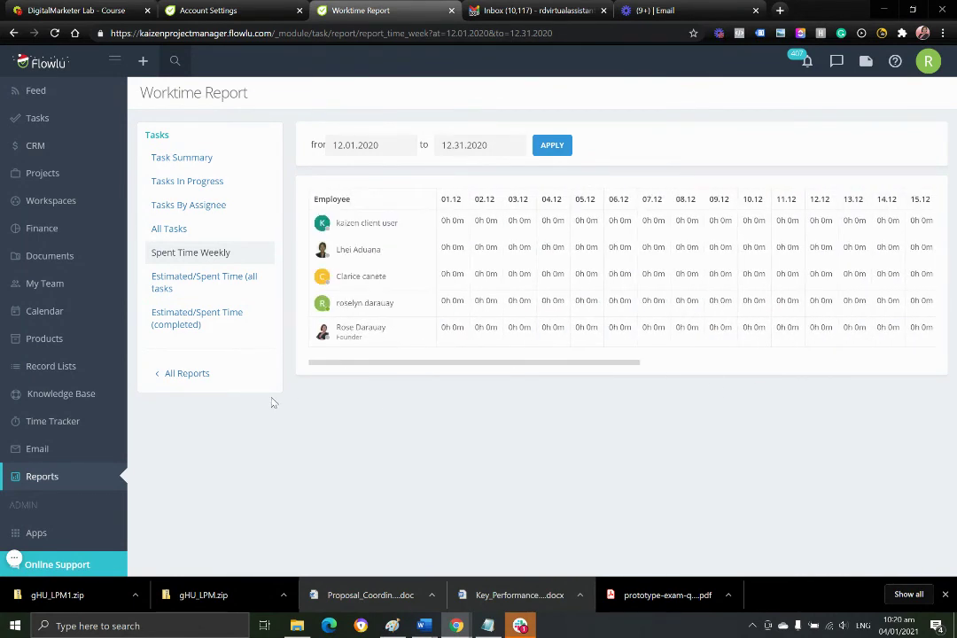
# Step: Return to all reports, open Task Summary and examine its month stats and the performance, rejection and quality rankings
pyautogui.click(175, 374)
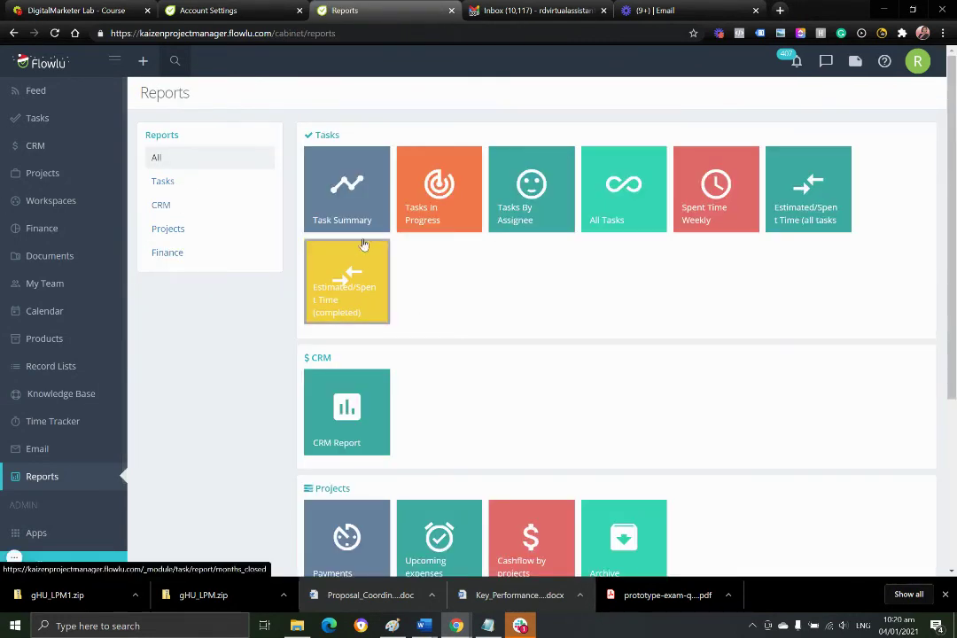
pyautogui.click(342, 277)
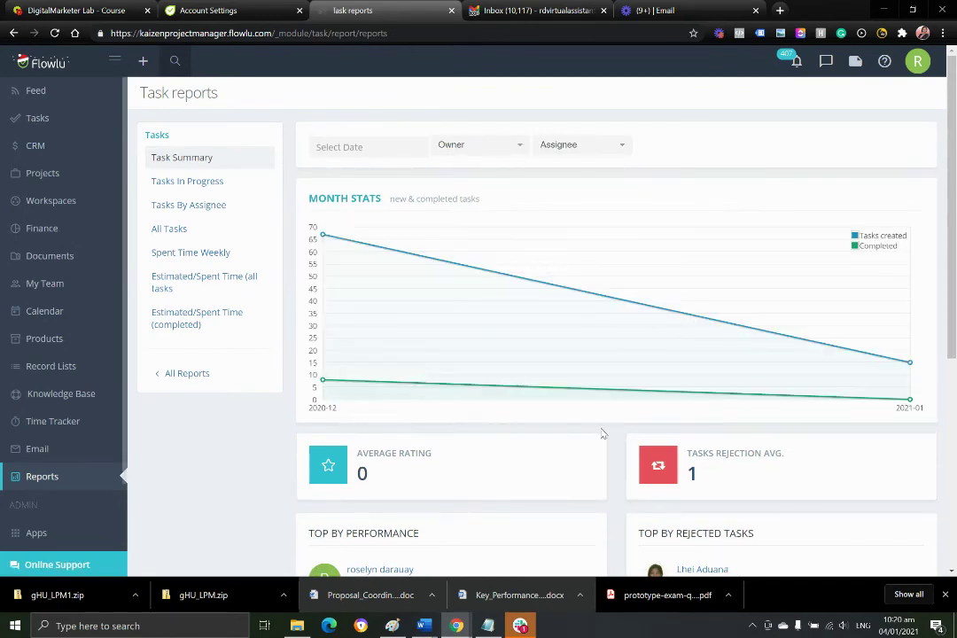
pyautogui.scroll(-3, 561, 448)
pyautogui.scroll(-2, 561, 449)
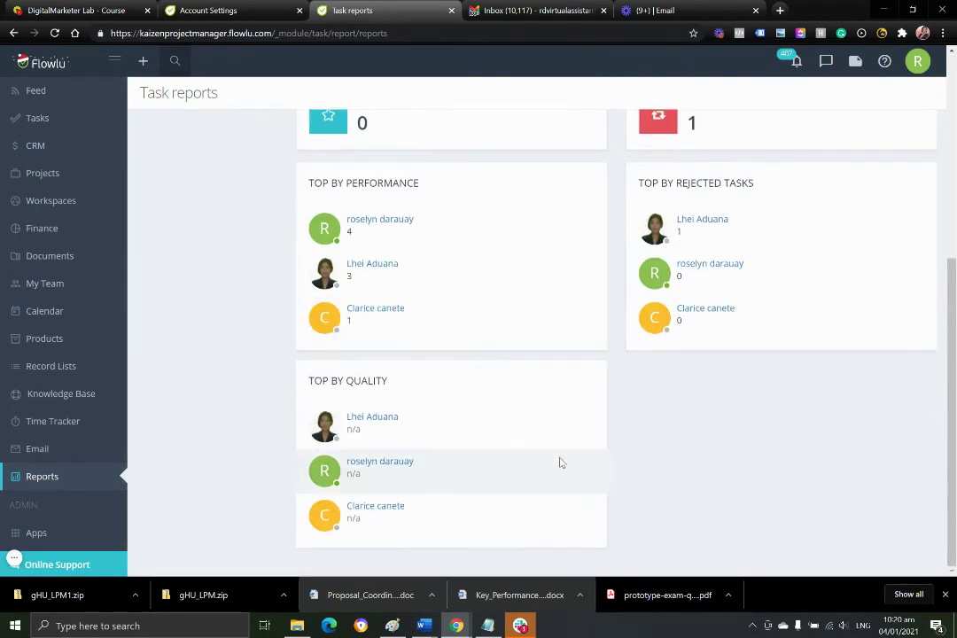
pyautogui.scroll(5, 560, 463)
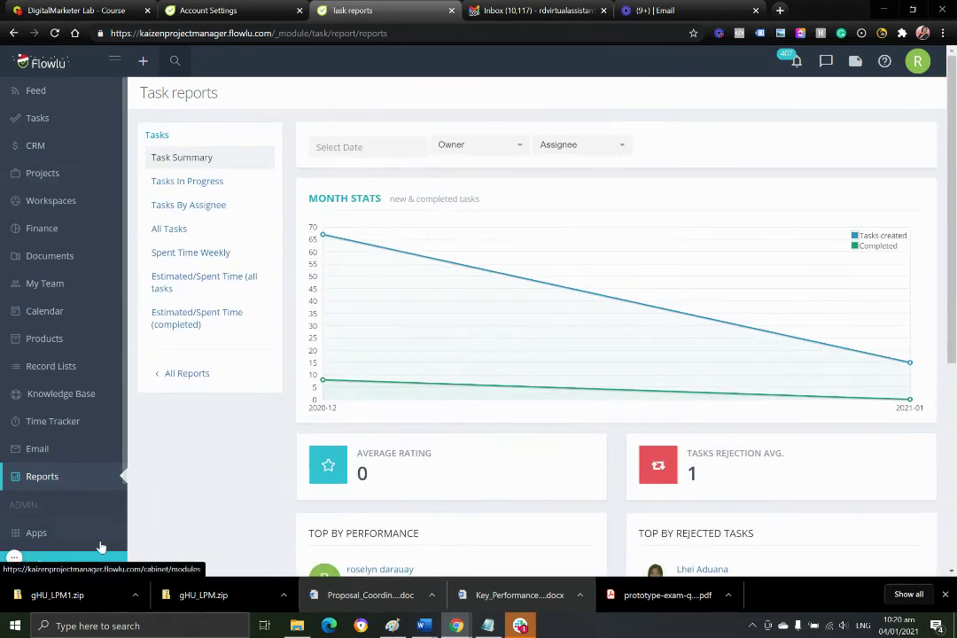
# Step: Open the Apps page in the admin section and look over the available applications and modules
pyautogui.scroll(-3, 64, 474)
pyautogui.click(37, 422)
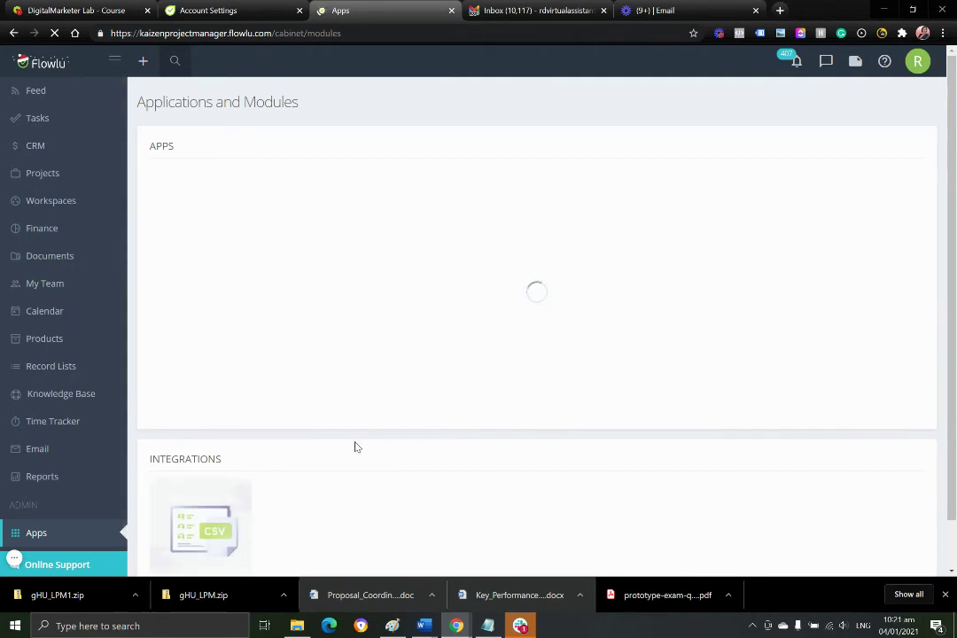
pyautogui.scroll(-2, 24, 438)
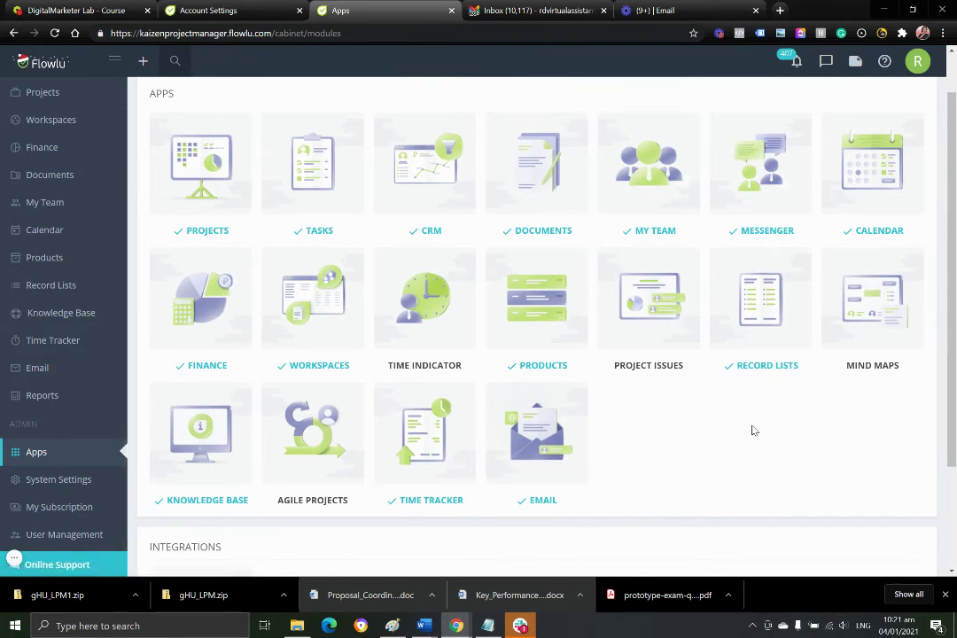
pyautogui.moveTo(527, 457)
# Step: Switch to the account's subscription plans page and examine the plan prices and general feature limits
pyautogui.click(232, 10)
pyautogui.scroll(8, 417, 383)
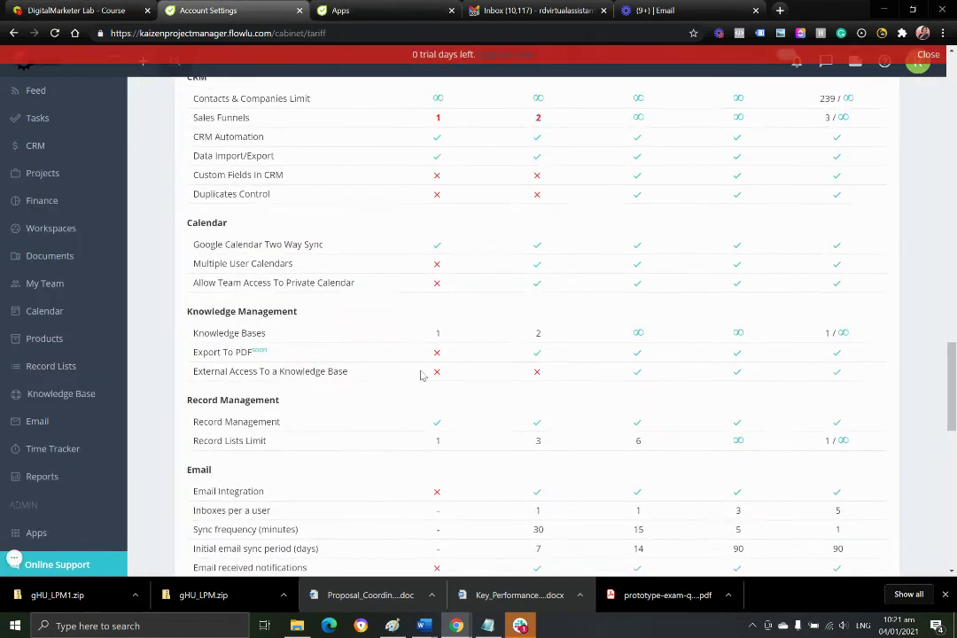
pyautogui.scroll(20, 421, 375)
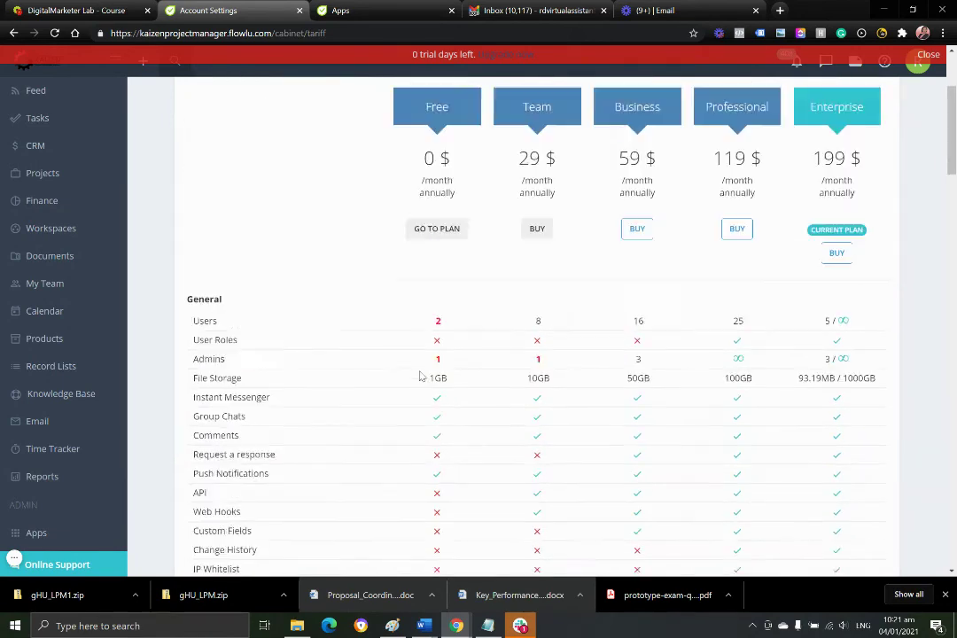
pyautogui.scroll(-3, 434, 446)
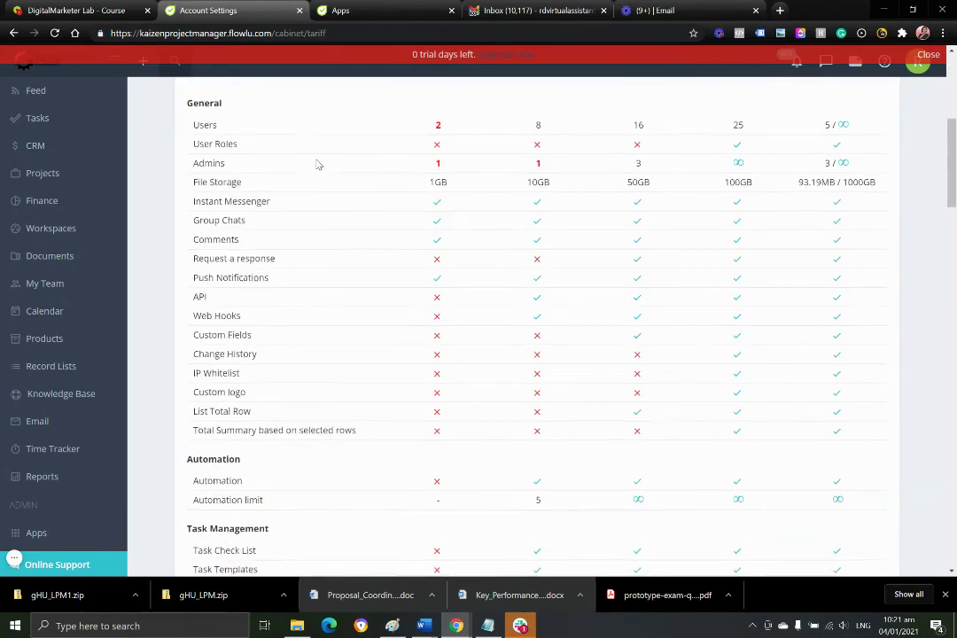
pyautogui.scroll(3, 235, 380)
pyautogui.scroll(-3, 271, 395)
# Step: Compare the plans' automation, task management, time tracker, project management and CRM features
pyautogui.scroll(-3, 382, 319)
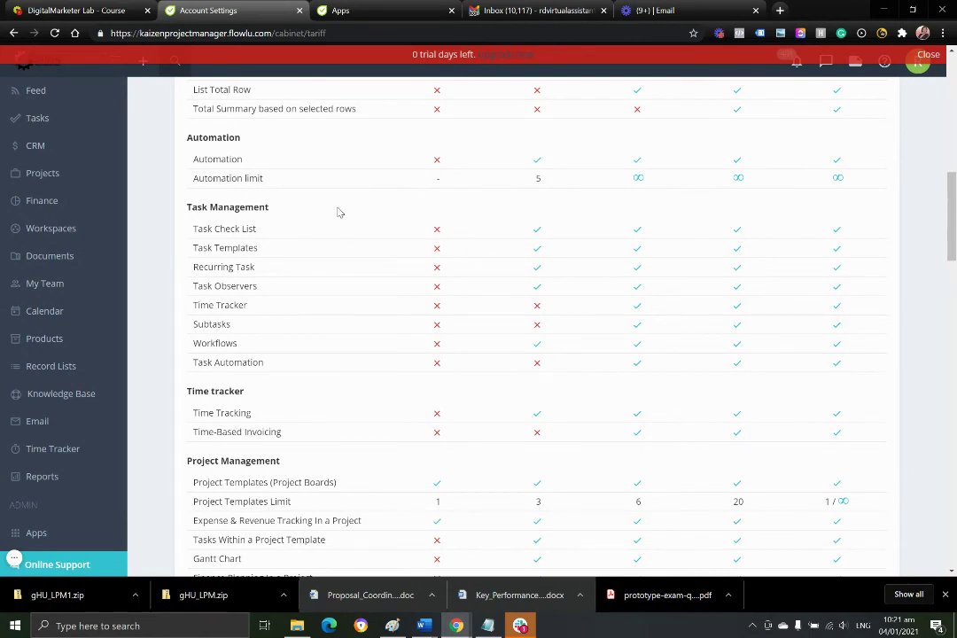
pyautogui.scroll(-1, 495, 189)
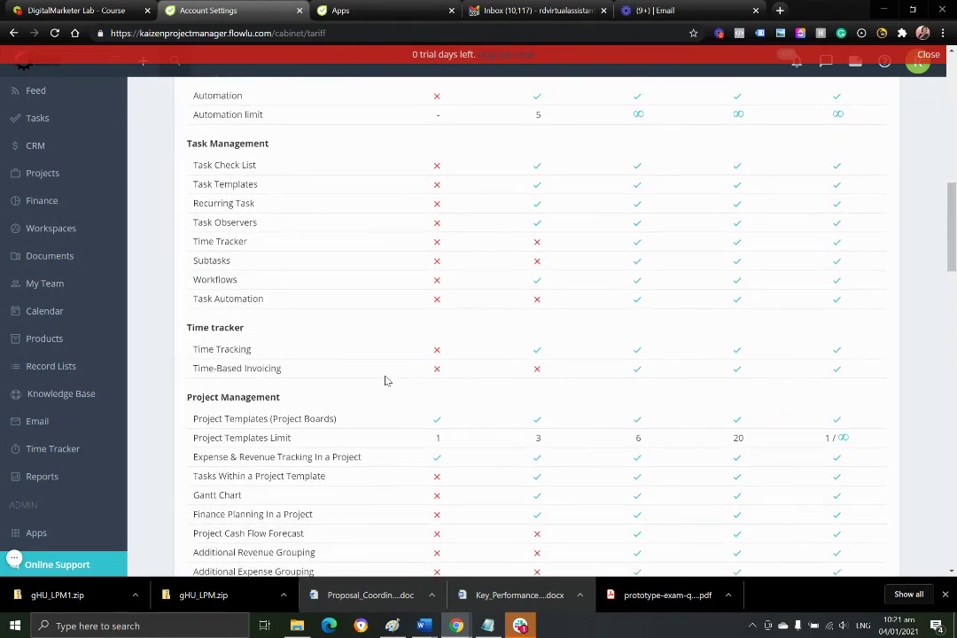
pyautogui.scroll(-3, 275, 204)
pyautogui.scroll(-2, 273, 205)
pyautogui.scroll(4, 277, 249)
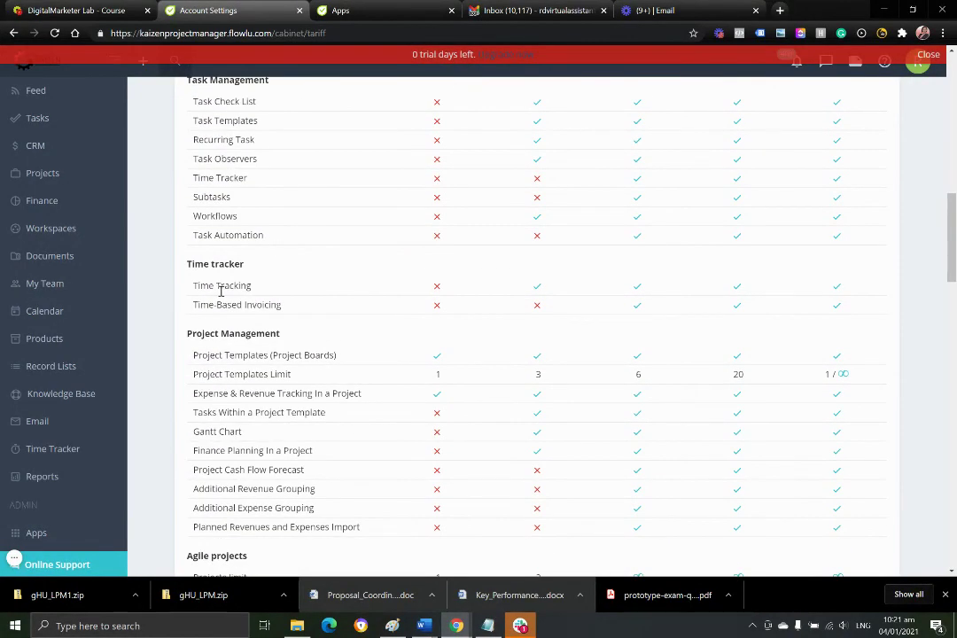
pyautogui.scroll(1, 446, 244)
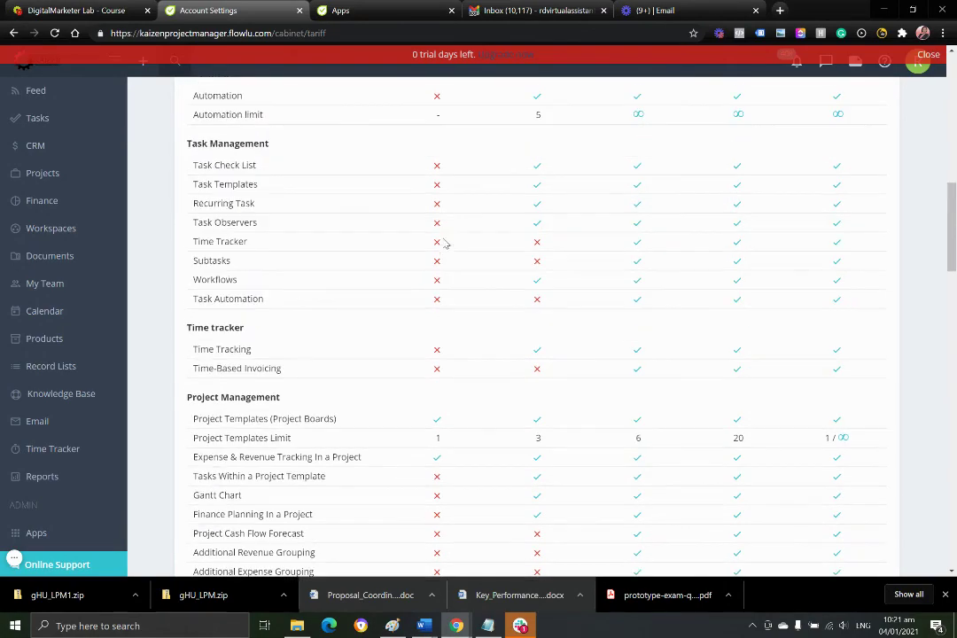
pyautogui.scroll(-13, 446, 243)
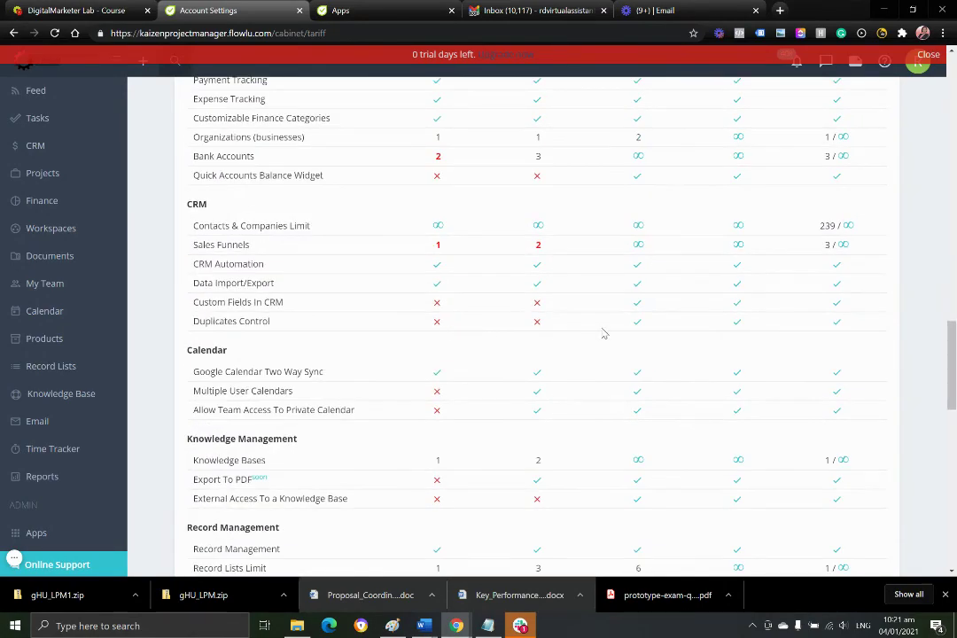
# Step: Check the annual plan prices again and compare the plans' email, workspace, document, company portal and report features
pyautogui.scroll(20, 567, 363)
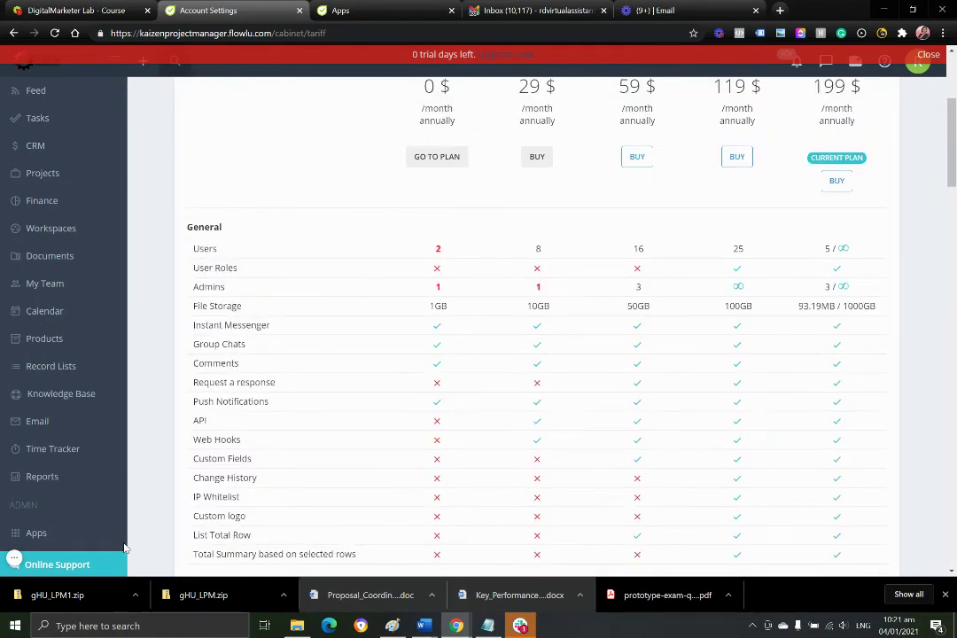
pyautogui.scroll(4, 379, 350)
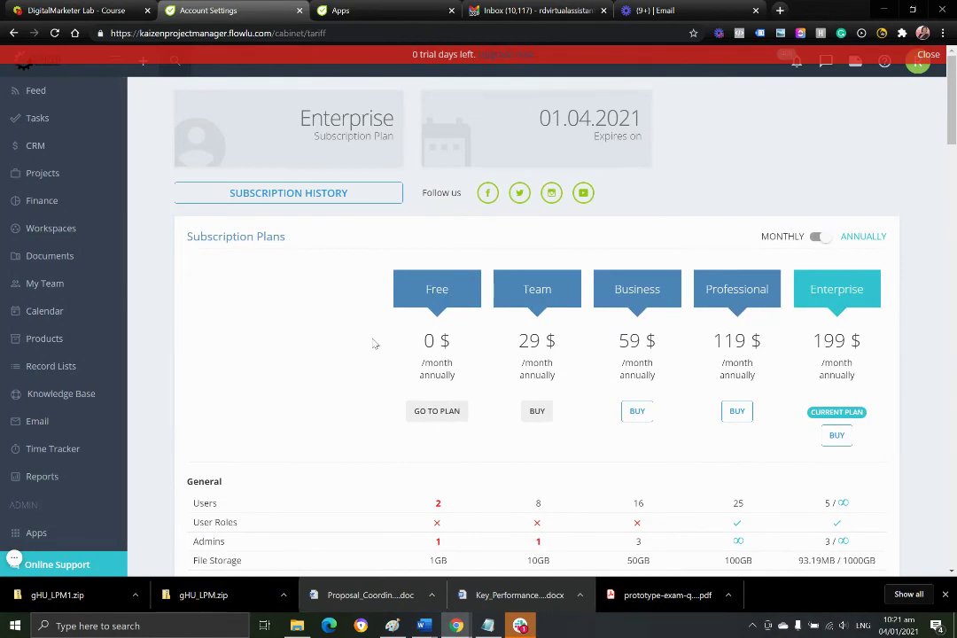
pyautogui.scroll(-1, 904, 377)
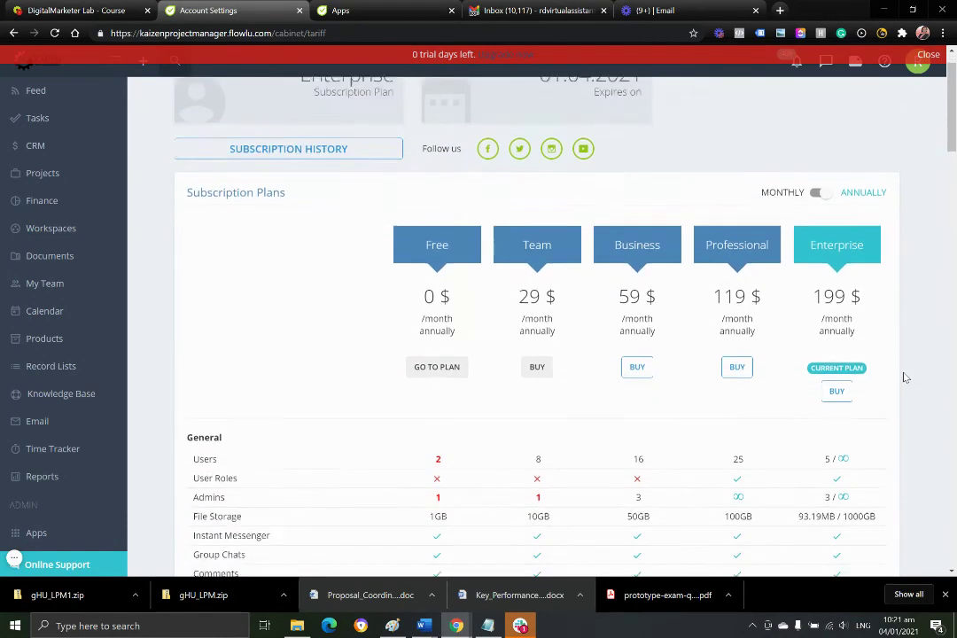
pyautogui.scroll(-20, 904, 377)
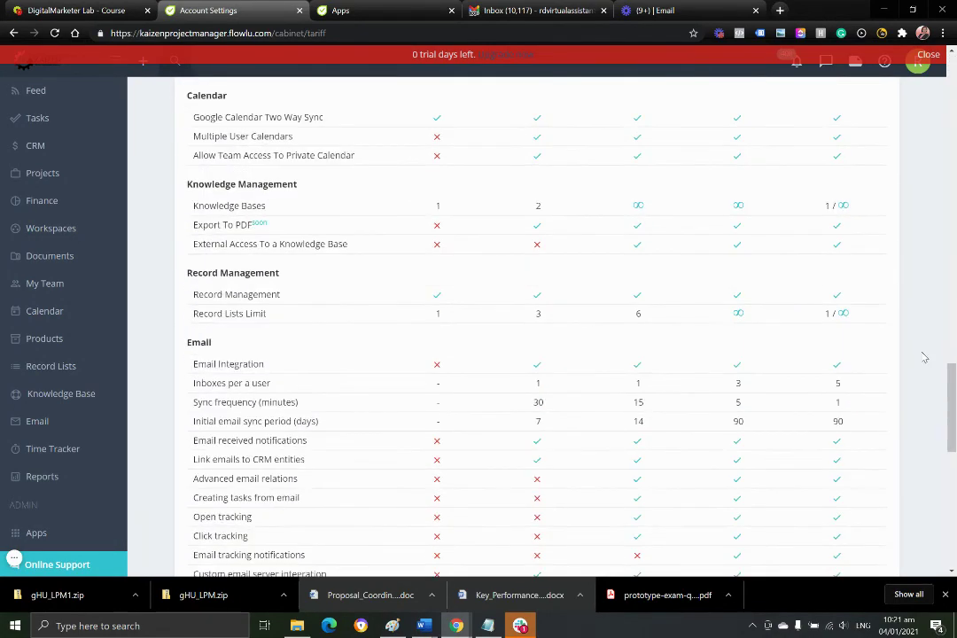
pyautogui.scroll(-10, 921, 368)
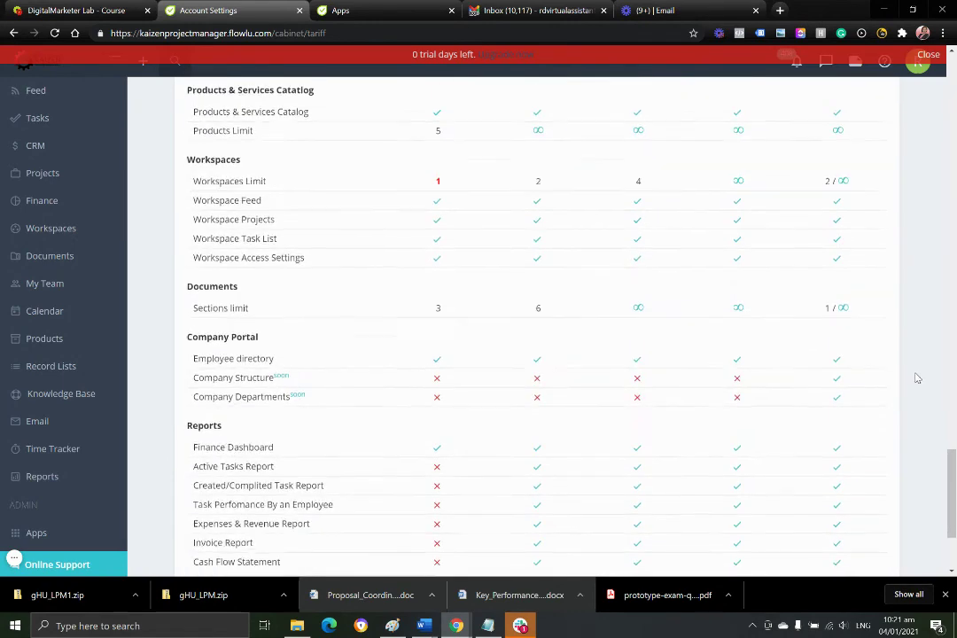
# Step: Open the Apps page again, examine its apps and integrations, and check which items can be quickly created
pyautogui.click(43, 534)
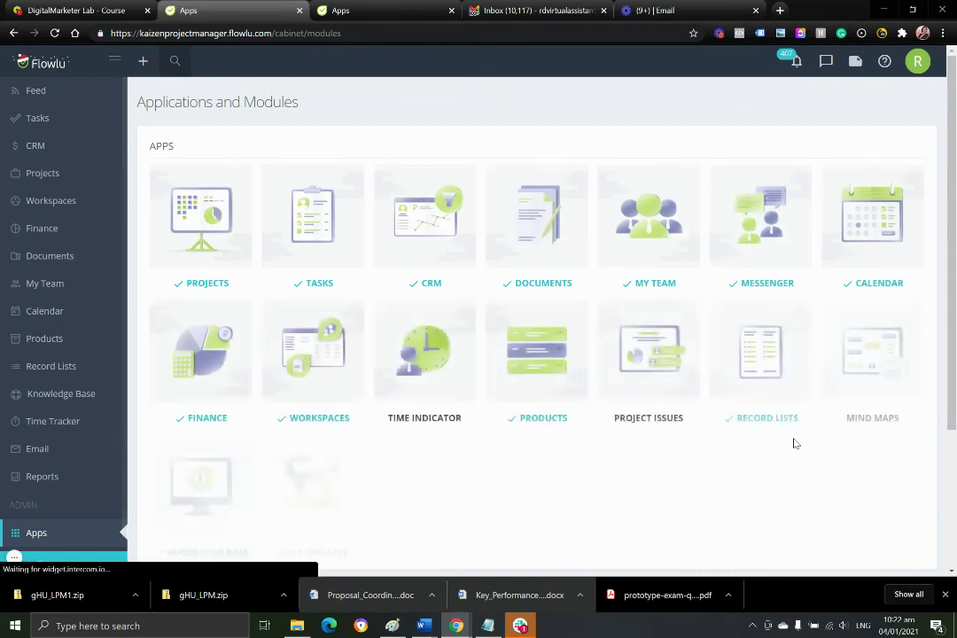
pyautogui.scroll(-2, 815, 443)
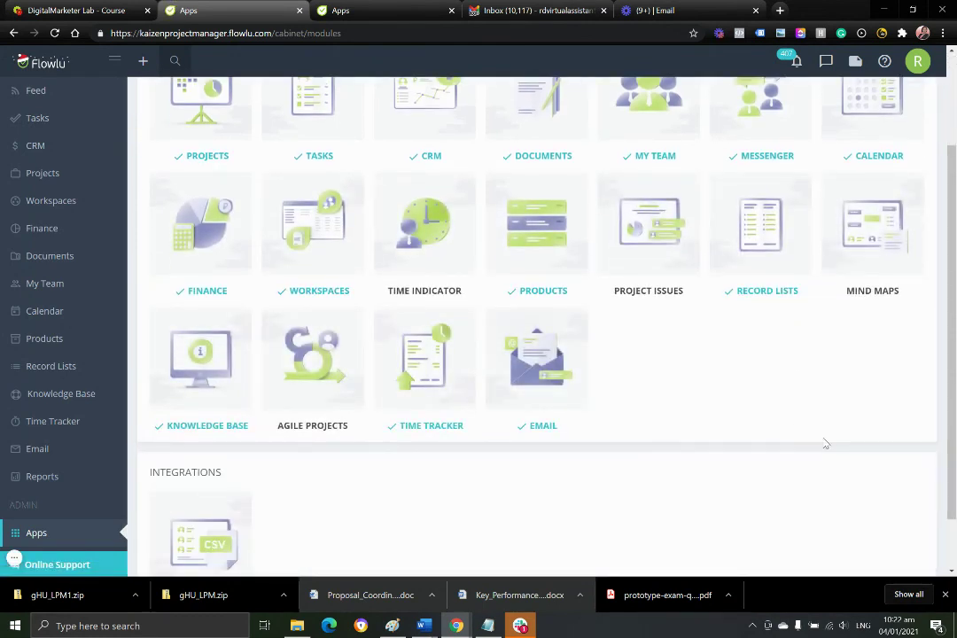
pyautogui.moveTo(404, 240)
pyautogui.scroll(2, 62, 372)
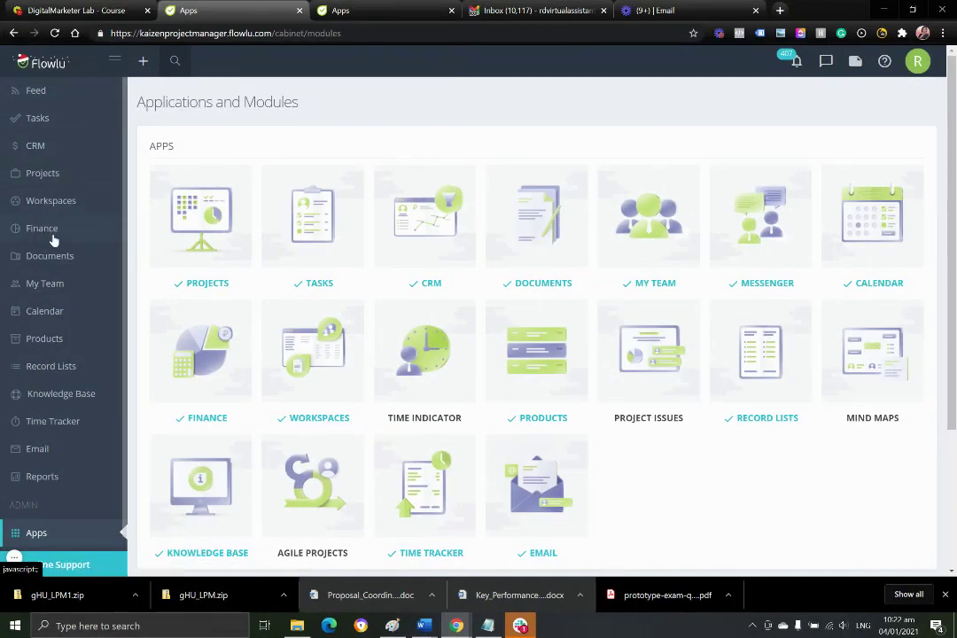
pyautogui.scroll(-2, 67, 534)
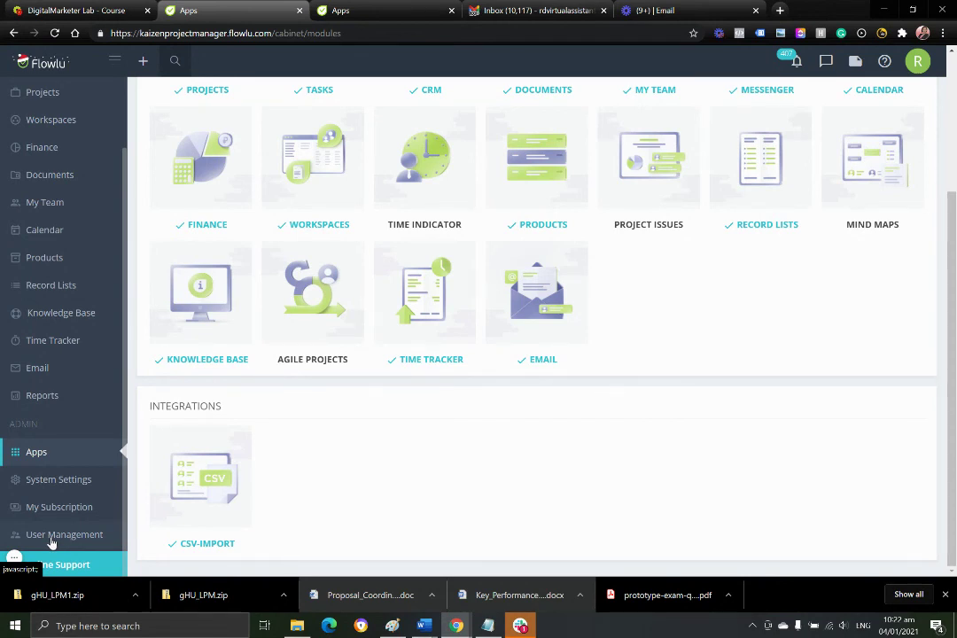
pyautogui.click(142, 66)
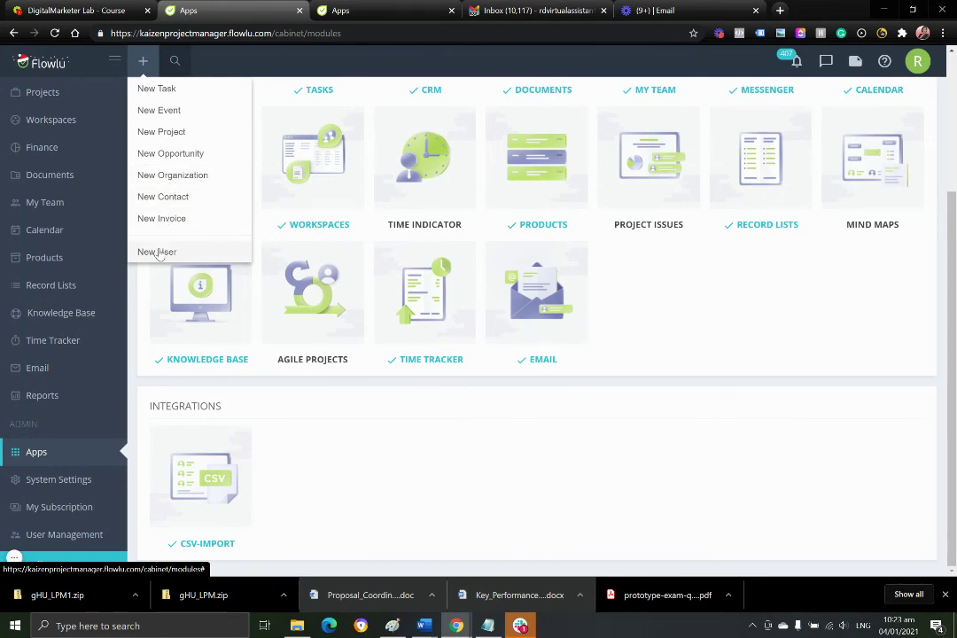
# Step: Send the message "hello" to the first person under Contacts in the messenger and close the conversation
pyautogui.click(826, 62)
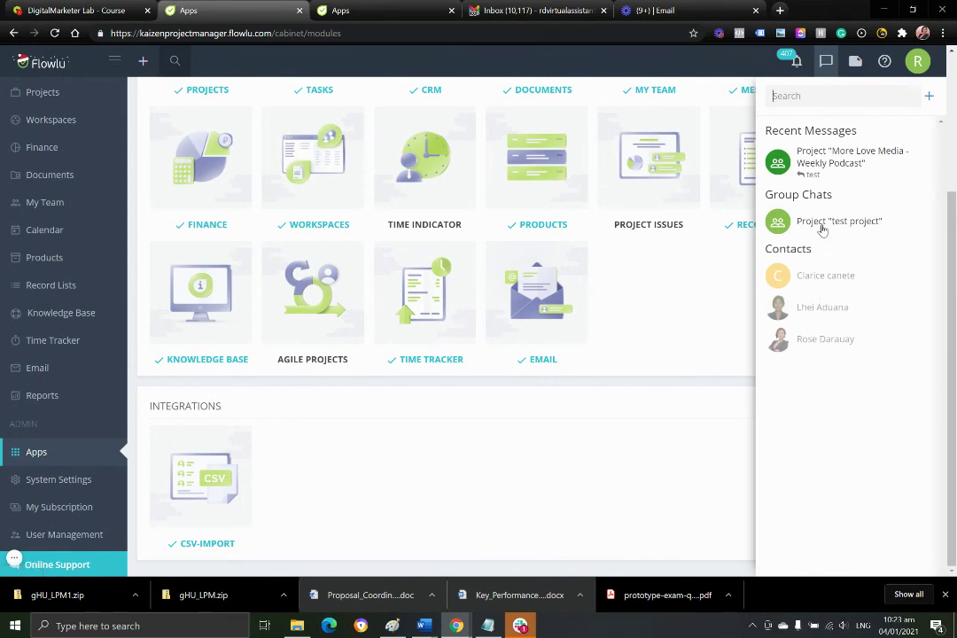
pyautogui.click(825, 277)
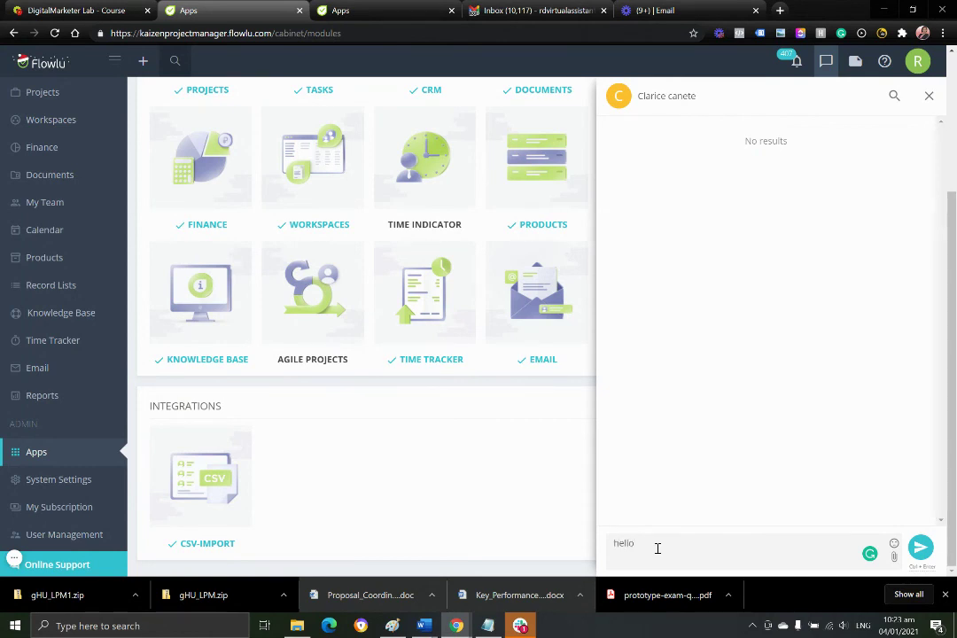
pyautogui.click(922, 550)
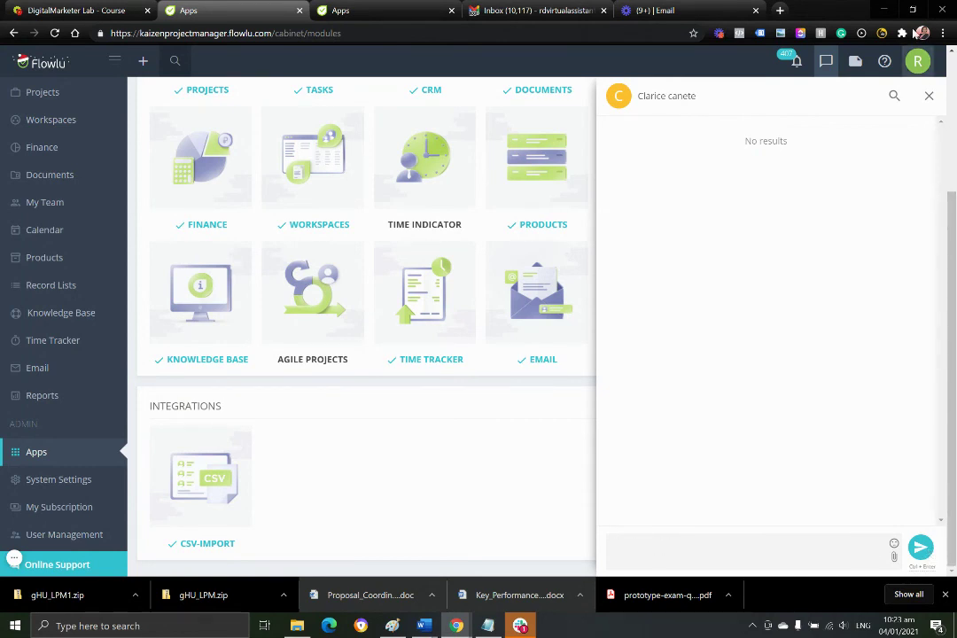
pyautogui.click(928, 96)
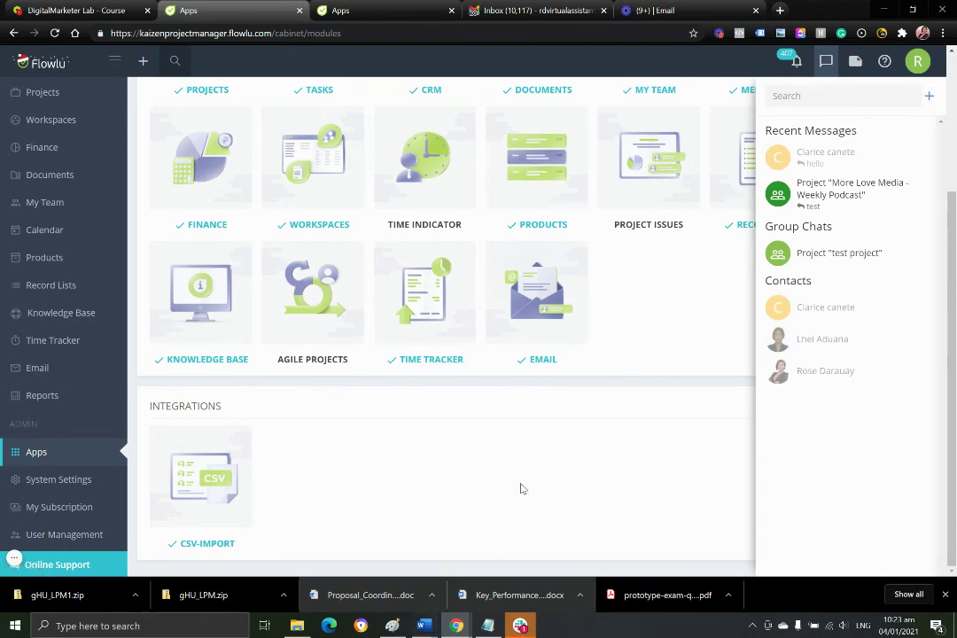
# Step: Open the existing test note from the notes and try formatting its text as an unordered list
pyautogui.moveTo(529, 629)
pyautogui.click(853, 60)
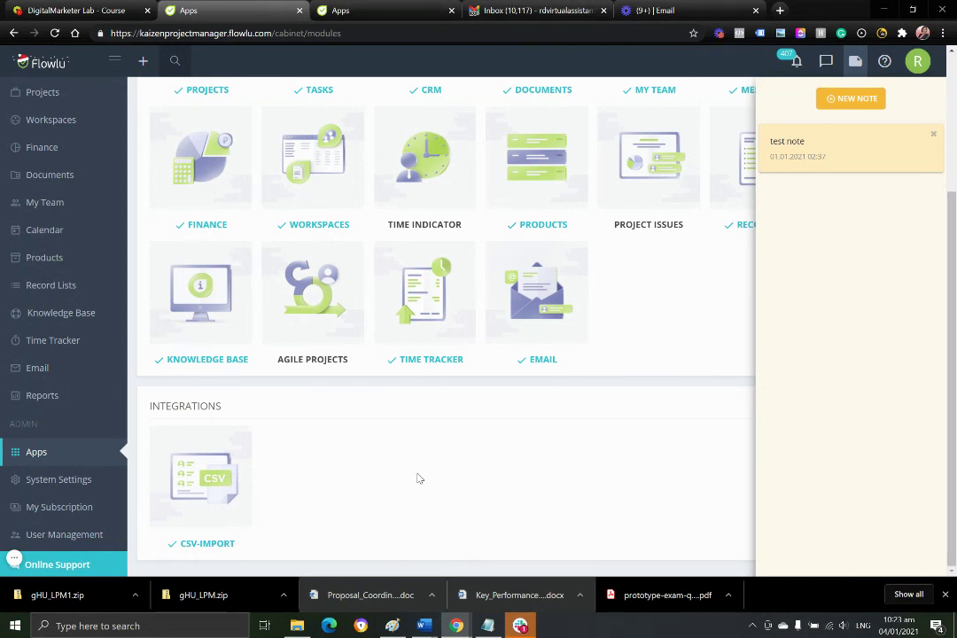
pyautogui.click(848, 149)
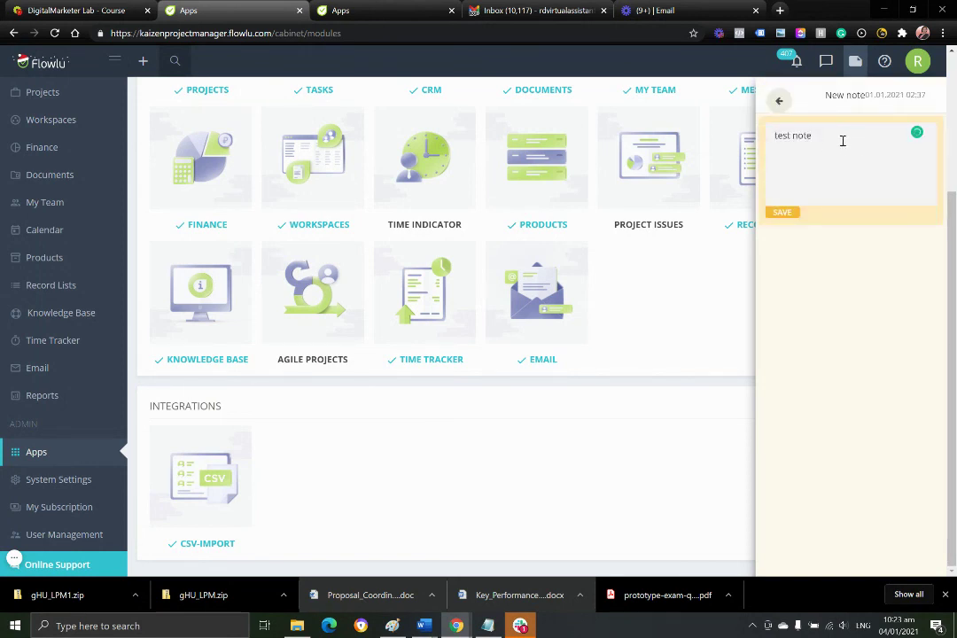
pyautogui.moveTo(813, 136); pyautogui.dragTo(772, 135)
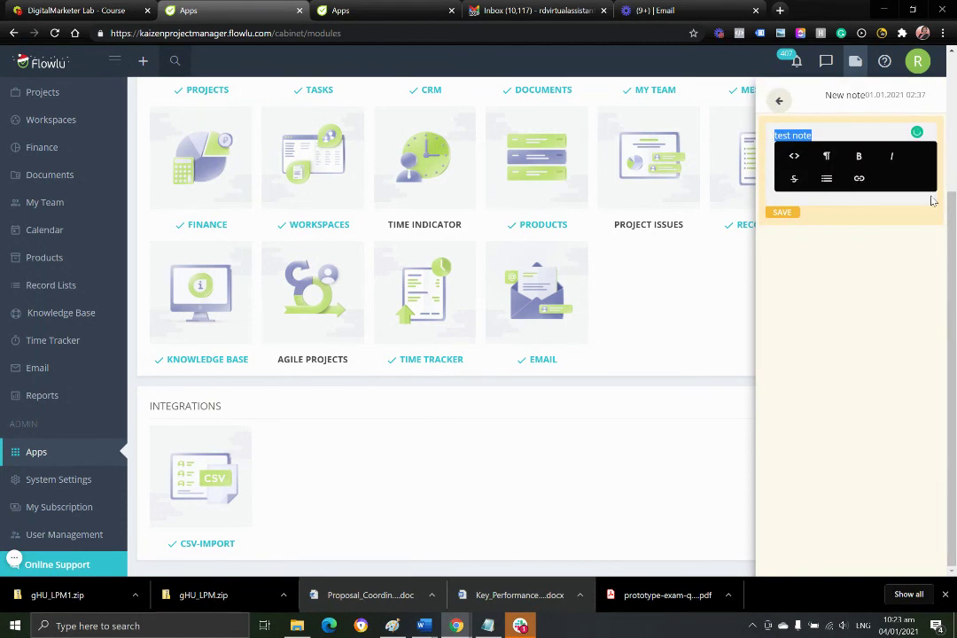
pyautogui.click(825, 178)
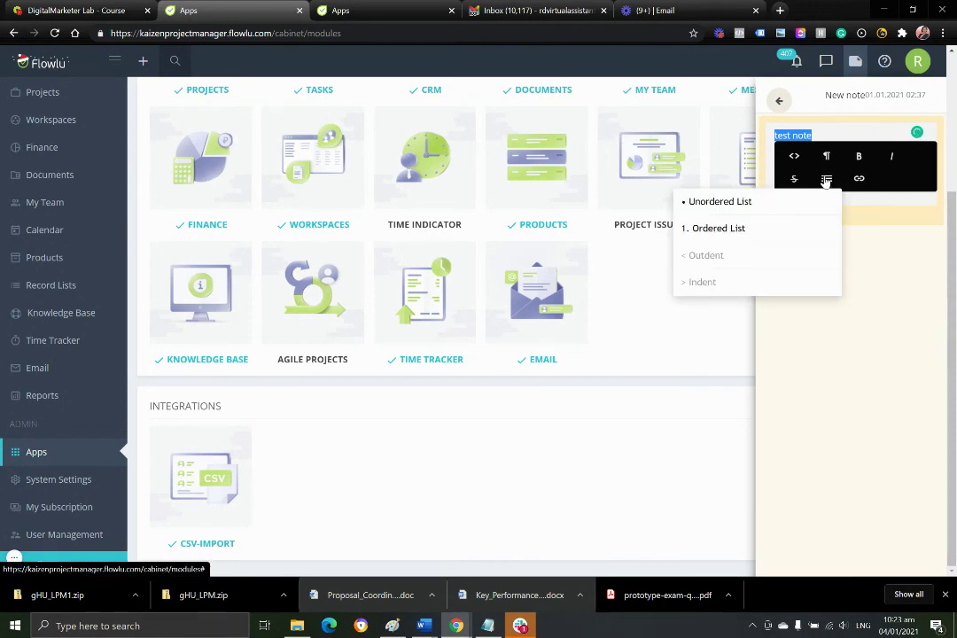
pyautogui.click(720, 201)
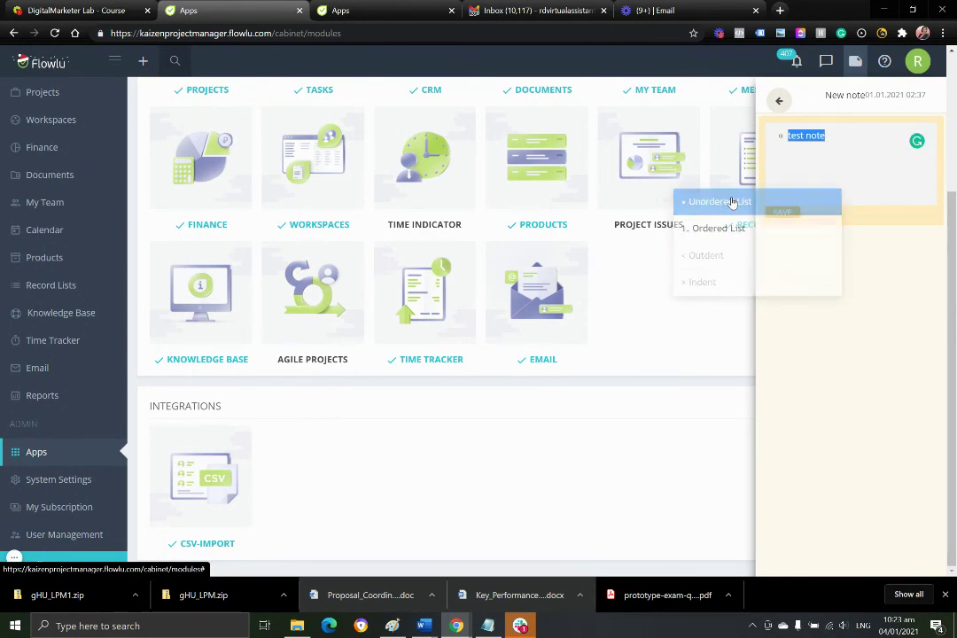
pyautogui.click(859, 140)
pyautogui.click(779, 138)
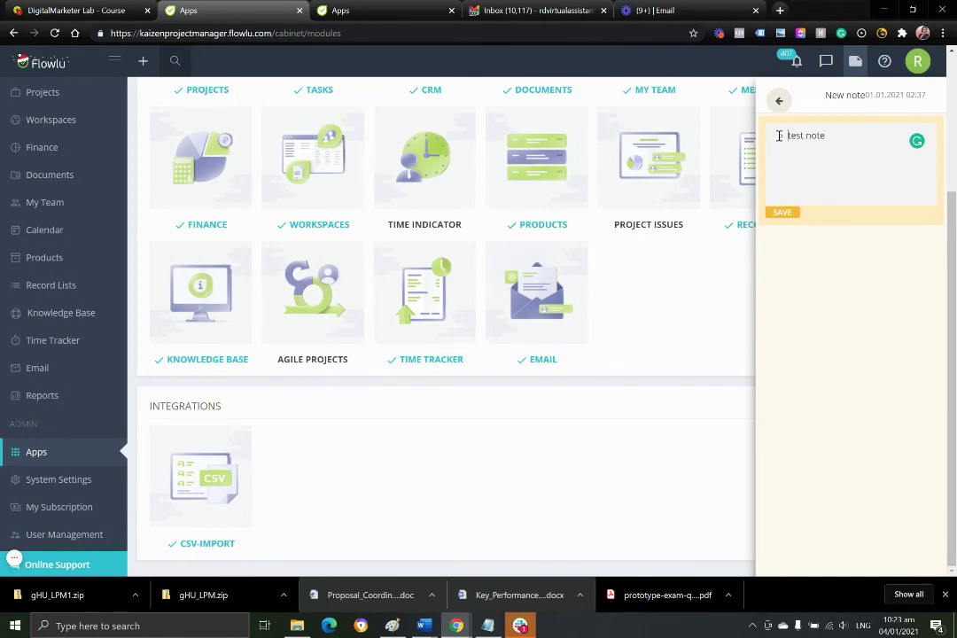
# Step: Clear the test note's text and return to the notes list without saving
pyautogui.keyDown('shift'); pyautogui.click(846, 136); pyautogui.keyUp('shift')
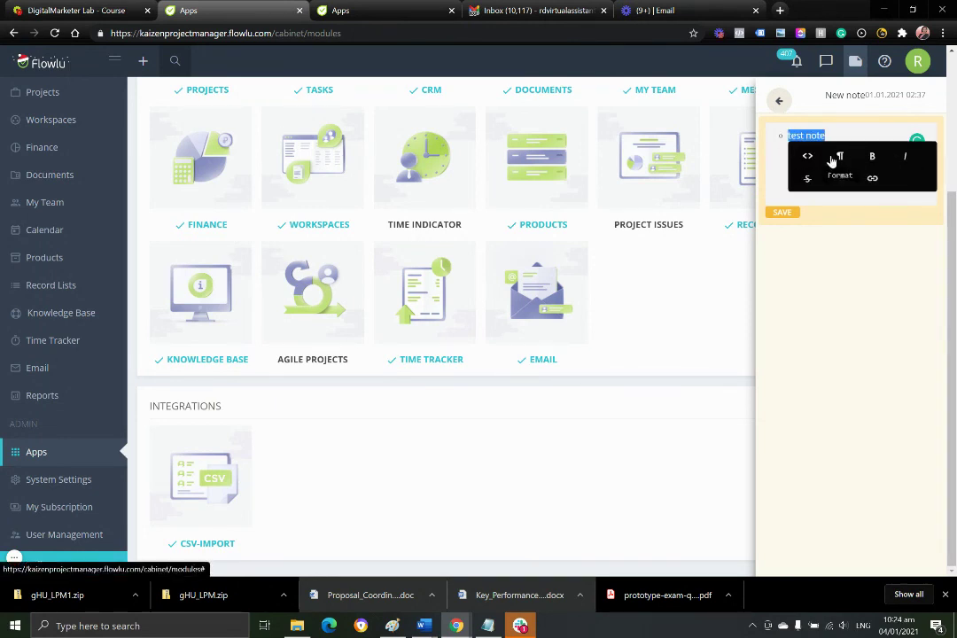
pyautogui.click(837, 135)
pyautogui.keyDown('shift'); pyautogui.click(775, 140); pyautogui.keyUp('shift')
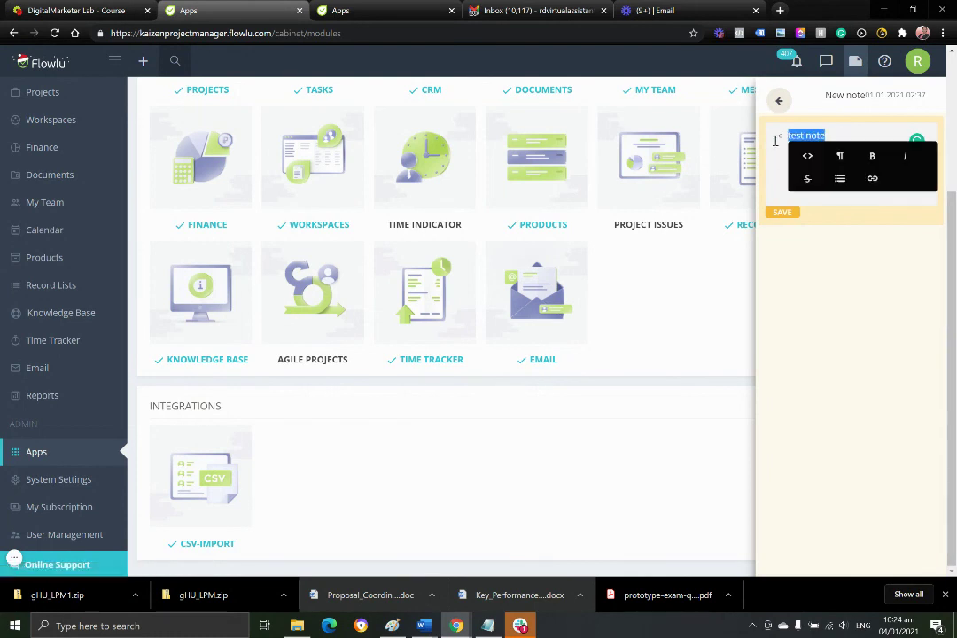
pyautogui.press('BackSpace')
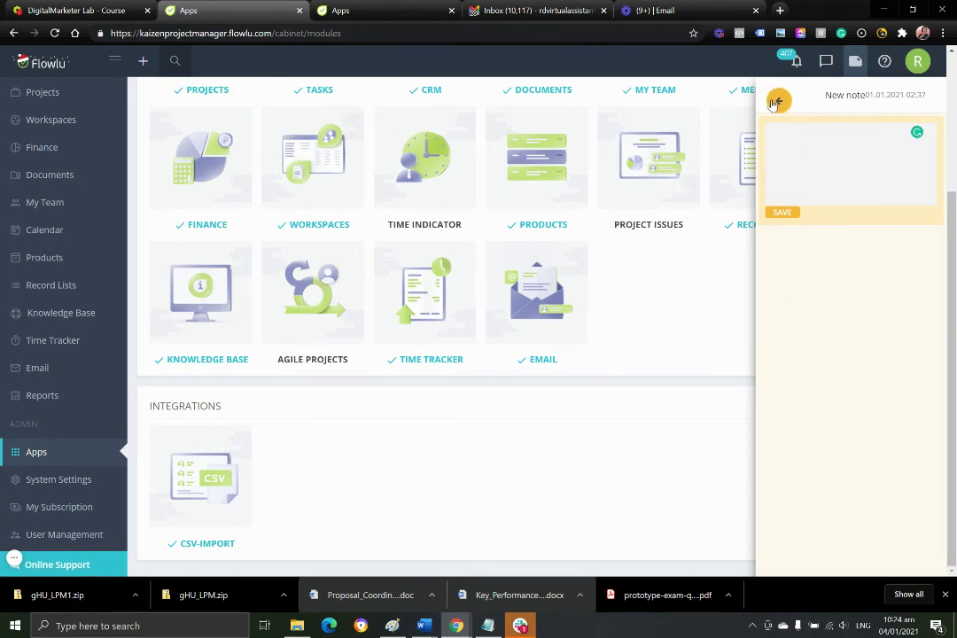
pyautogui.click(778, 100)
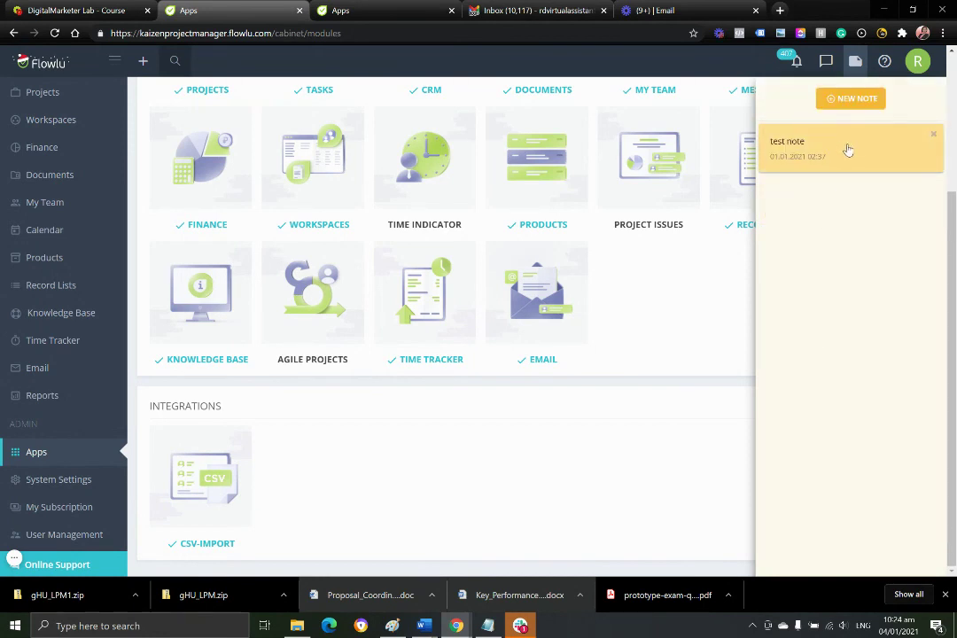
# Step: View the notes list again, the Help & Support resources and the account menu options, closing each one
pyautogui.click(855, 62)
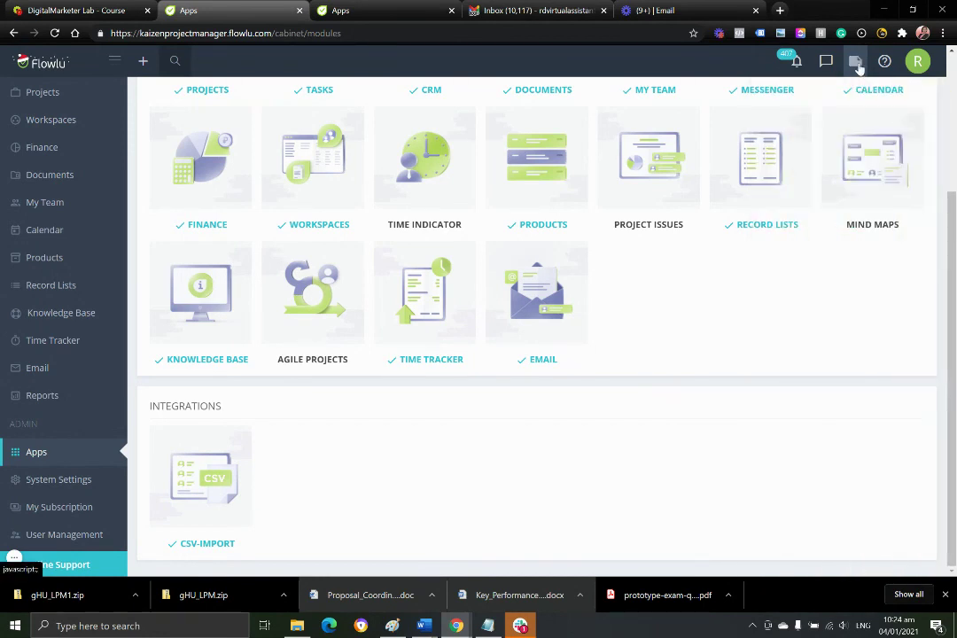
pyautogui.click(855, 62)
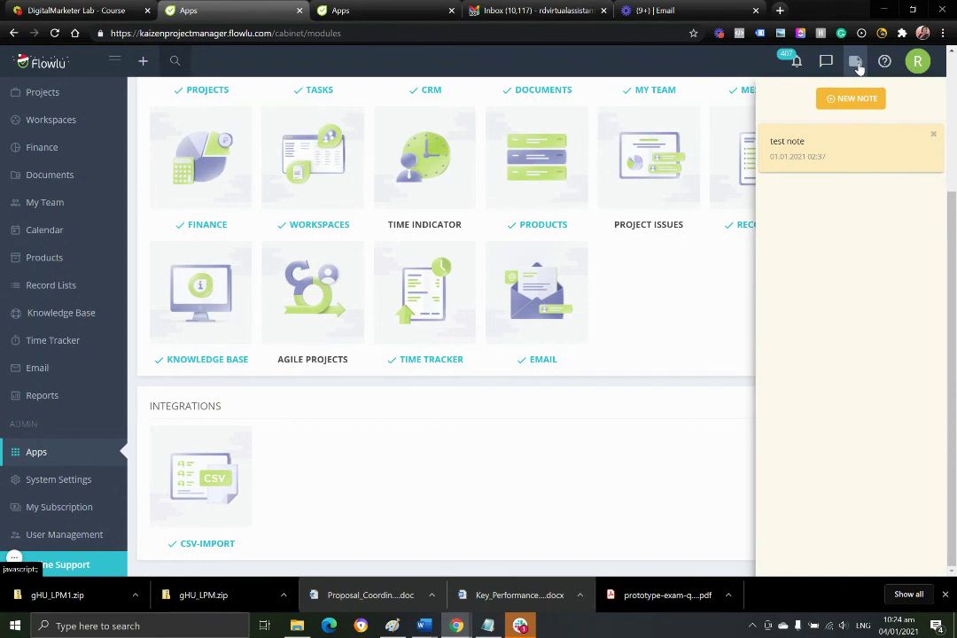
pyautogui.click(856, 64)
pyautogui.click(885, 62)
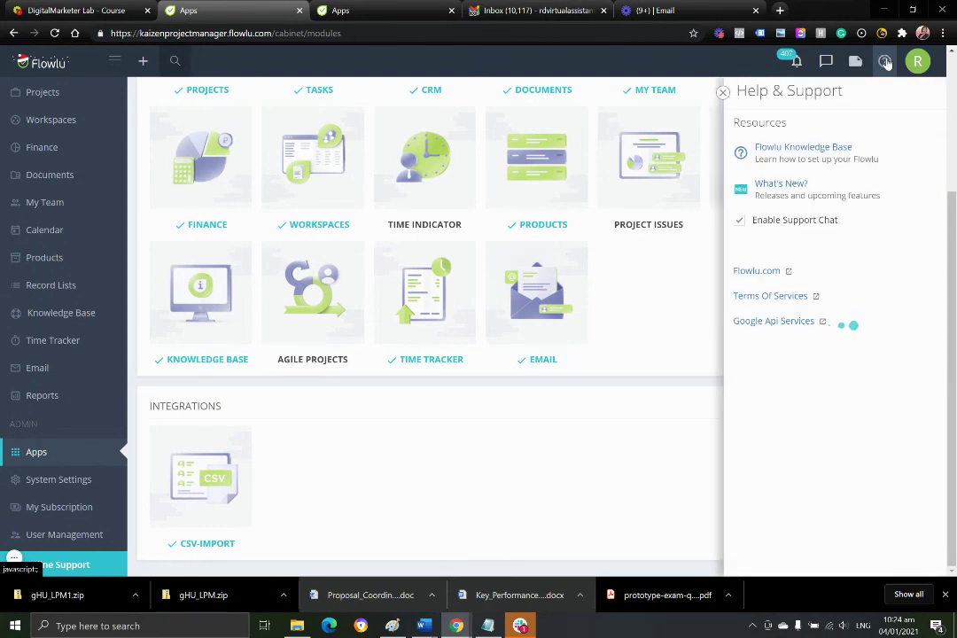
pyautogui.click(886, 64)
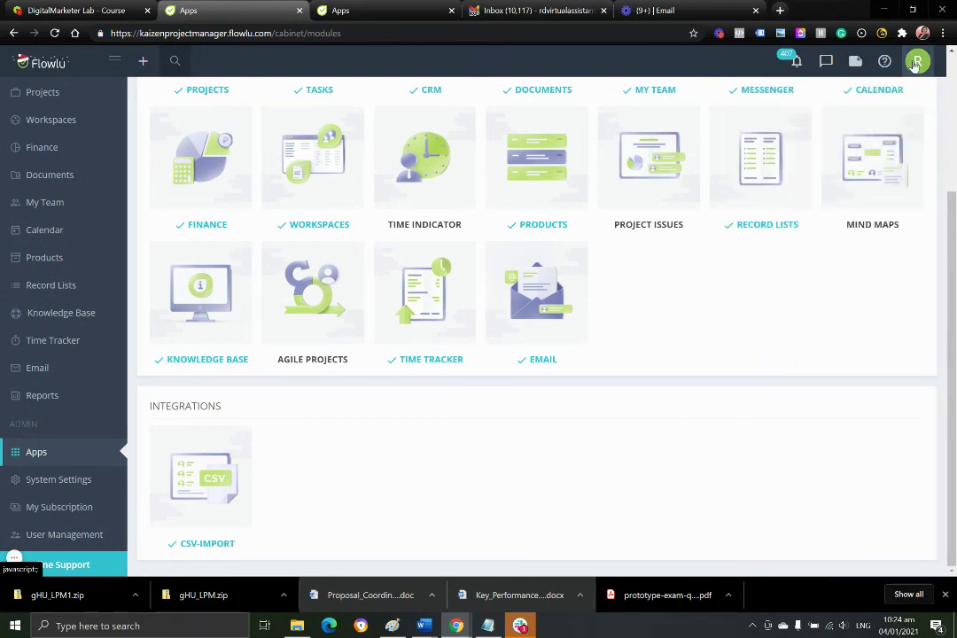
pyautogui.click(916, 62)
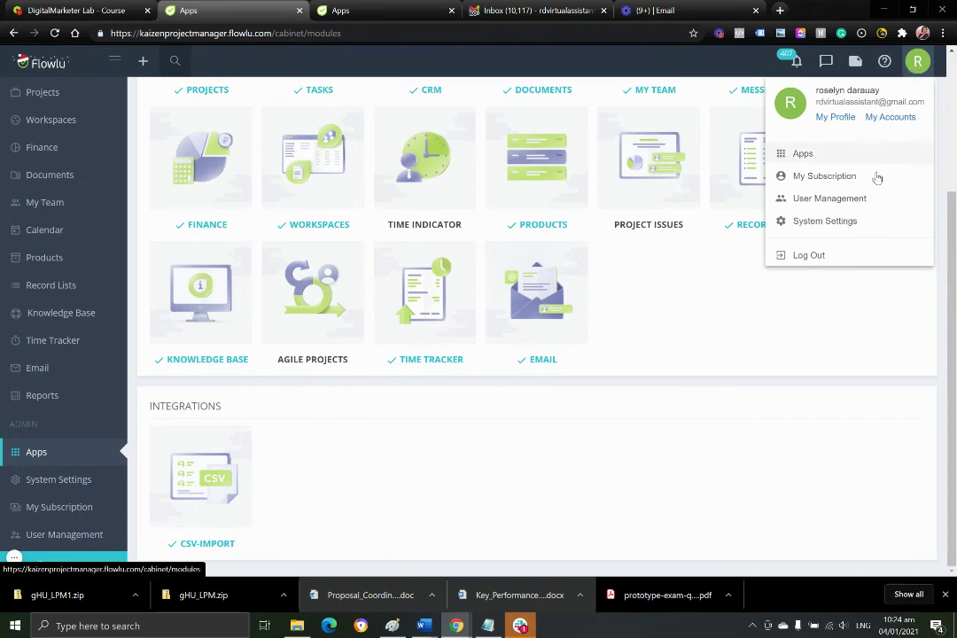
pyautogui.click(437, 492)
# Step: Review the available apps, the CSV-Import integration and the main modules once more on the Apps page
pyautogui.scroll(3, 437, 493)
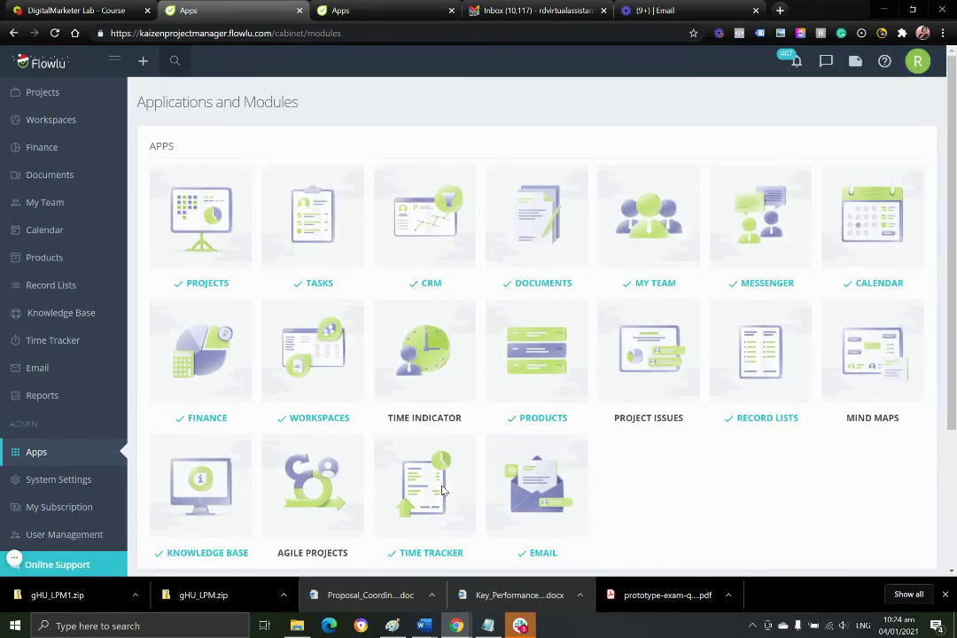
pyautogui.scroll(-3, 460, 485)
pyautogui.moveTo(166, 477)
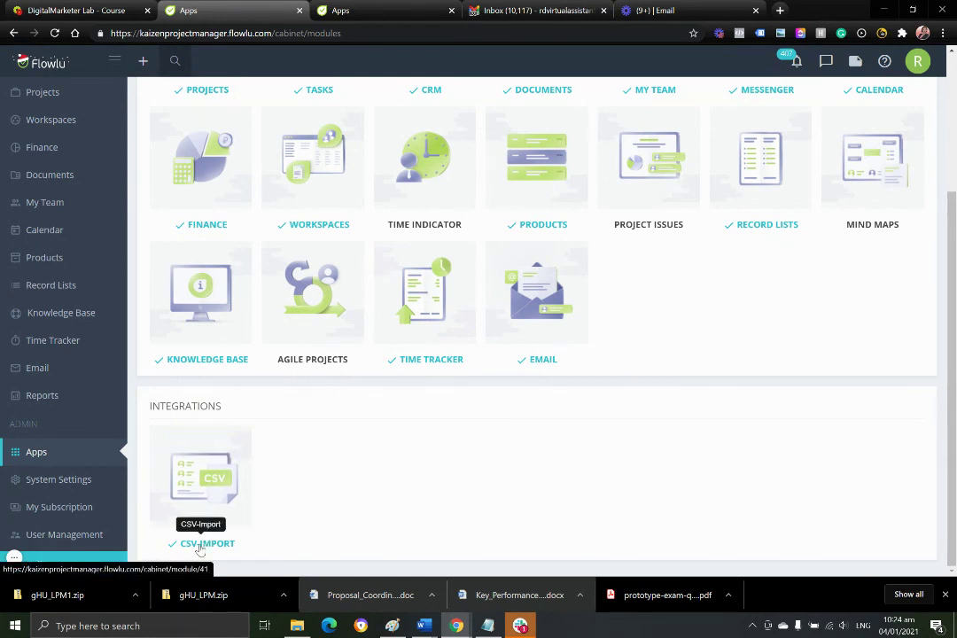
pyautogui.moveTo(202, 486)
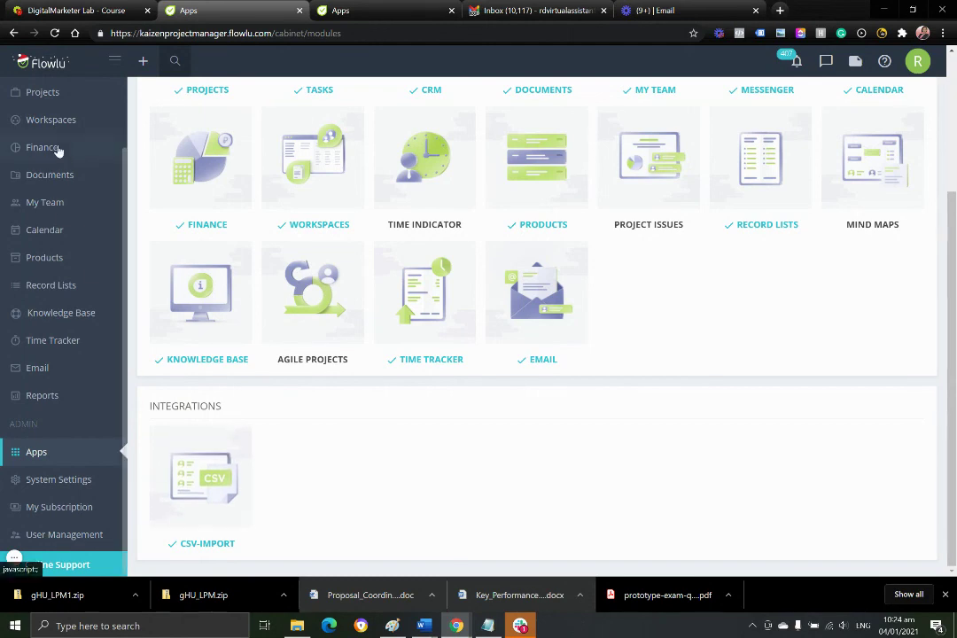
pyautogui.scroll(3, 59, 152)
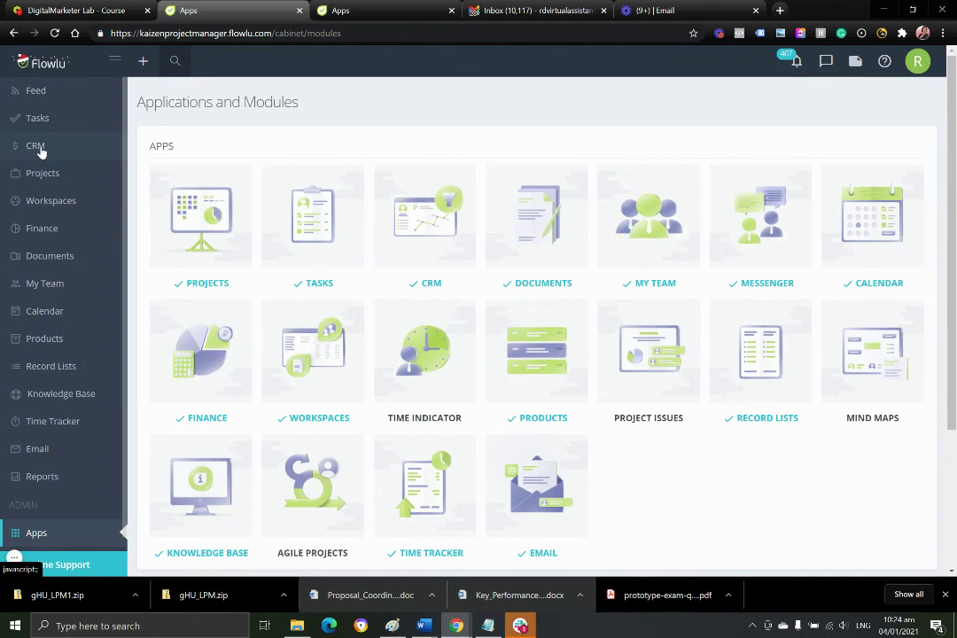
pyautogui.scroll(-2, 669, 500)
pyautogui.moveTo(181, 516)
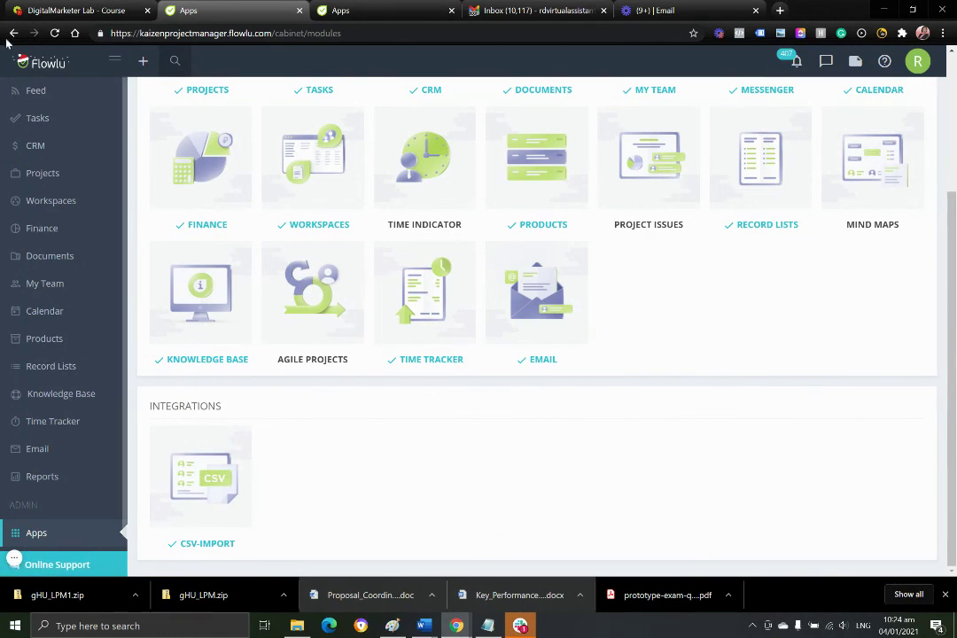
# Step: Collapse the main navigation sidebar and open the Feed page
pyautogui.click(114, 59)
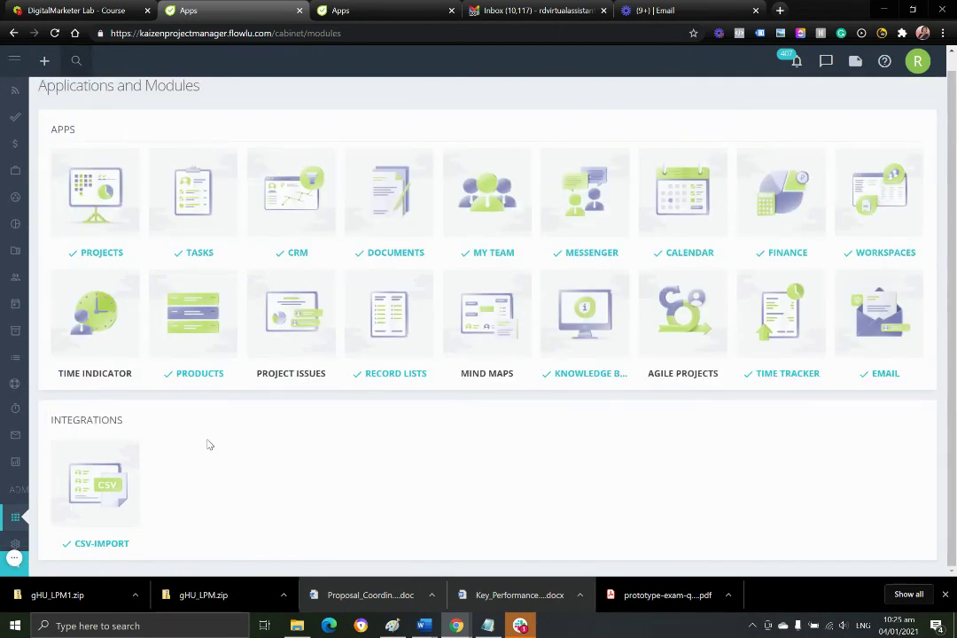
pyautogui.moveTo(13, 258)
pyautogui.click(40, 96)
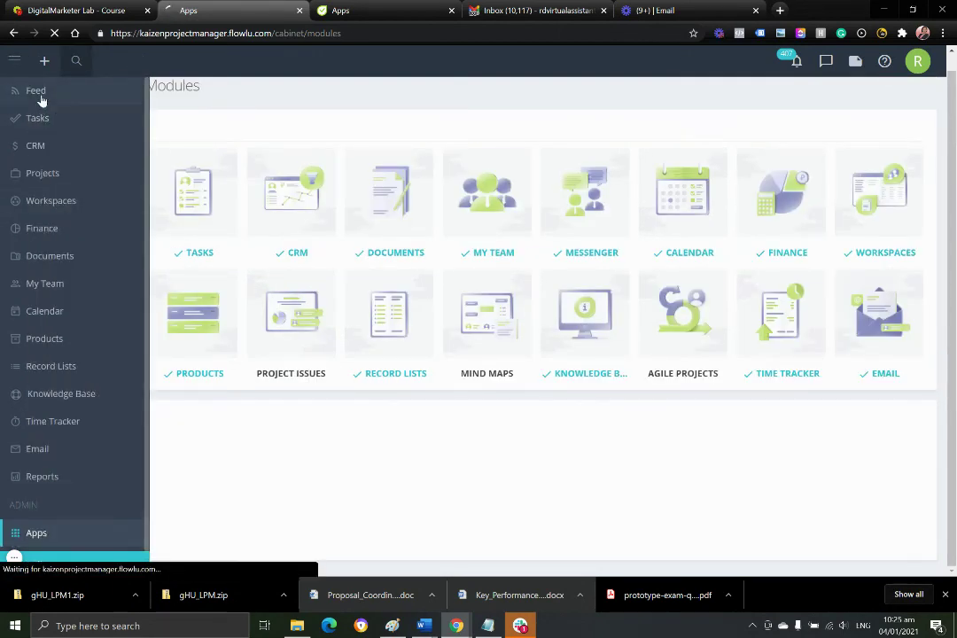